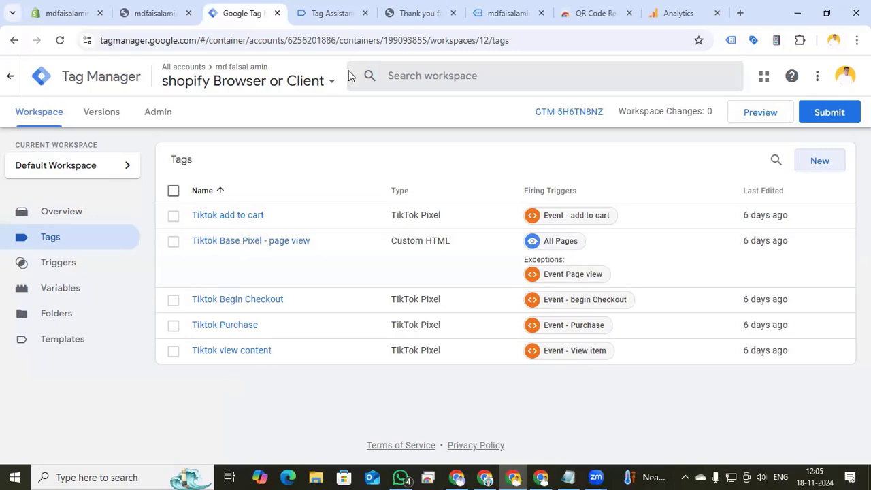
Create a new container named "Shopify Server" with the Server target platform
{"action": "left_click", "coordinate": [156, 115]}
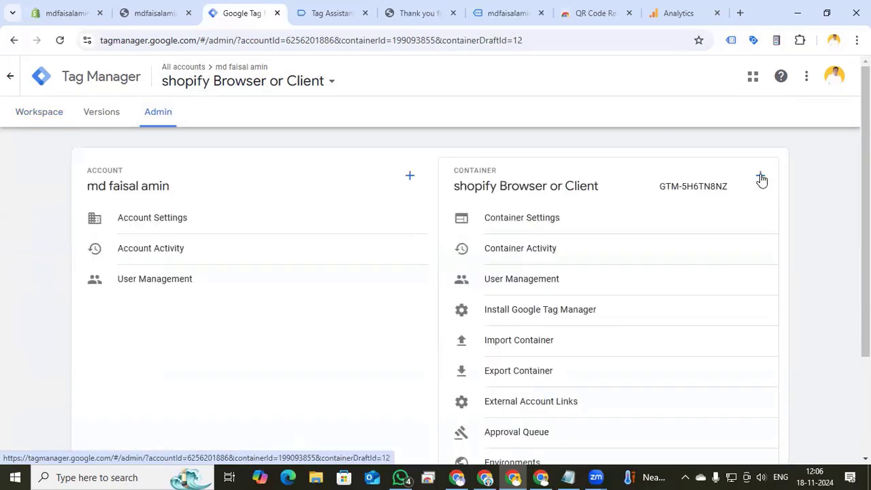
{"action": "left_click", "coordinate": [761, 177]}
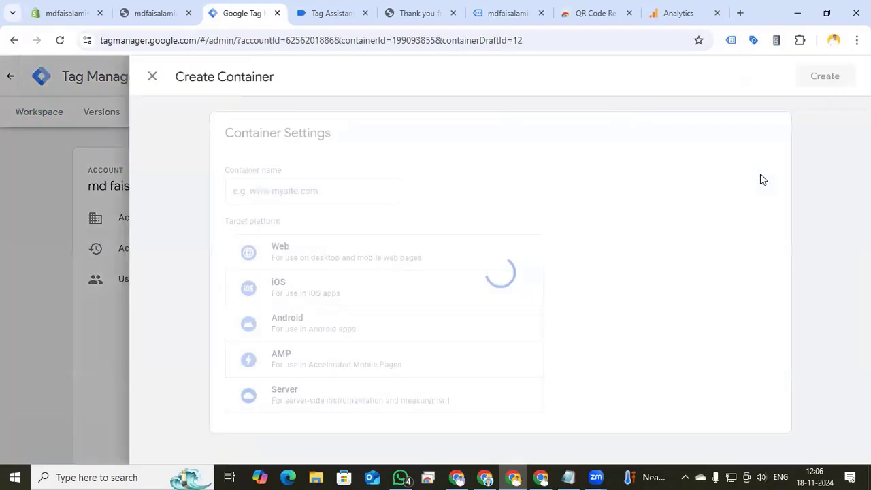
{"action": "left_click", "coordinate": [344, 193]}
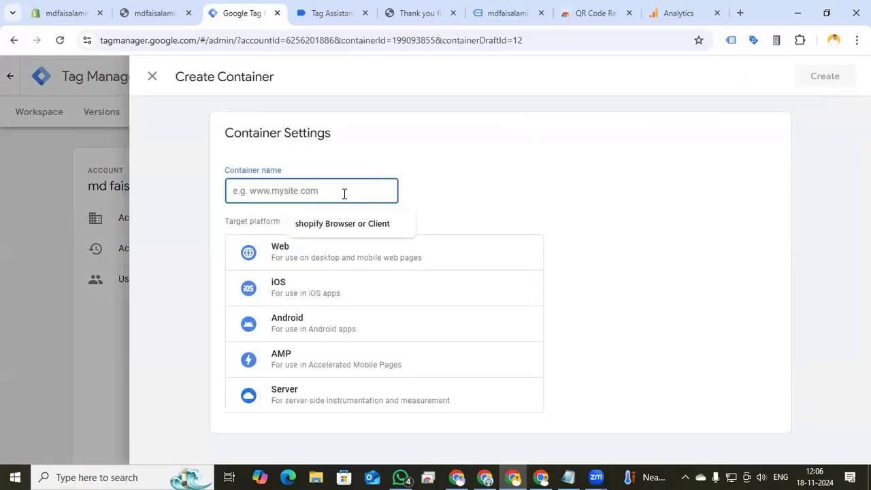
{"action": "type", "text": "Shopify S"}
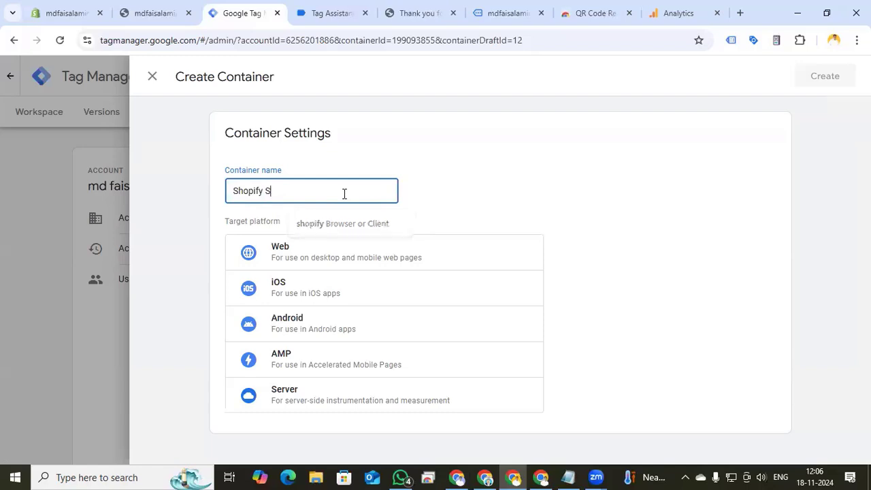
{"action": "type", "text": "erver"}
{"action": "left_click", "coordinate": [313, 389]}
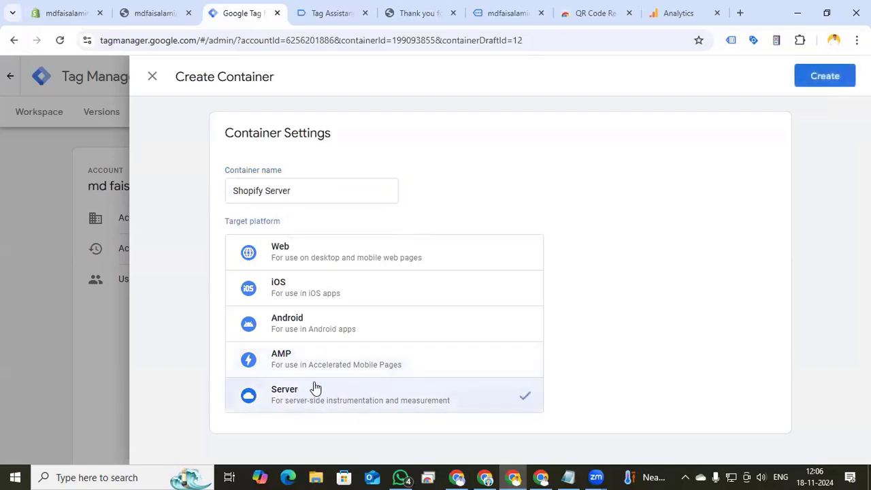
{"action": "left_click", "coordinate": [825, 76]}
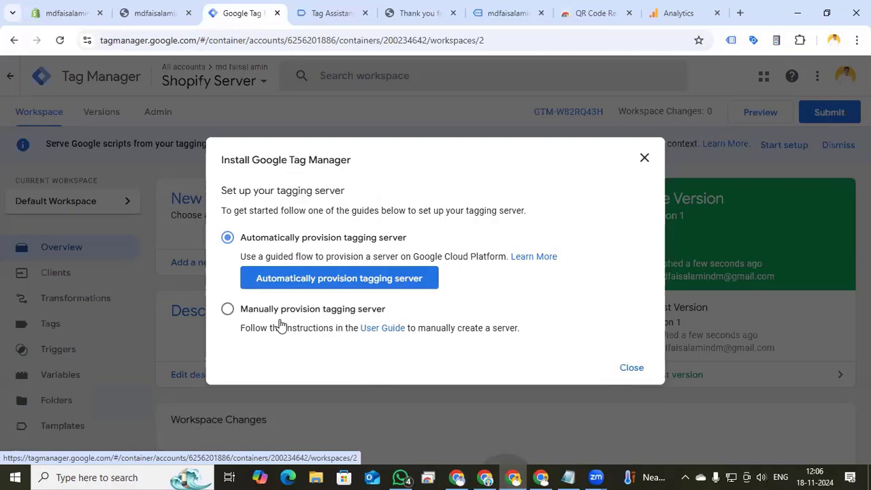
Choose manual provisioning of the tagging server and copy the container config string
{"action": "left_click", "coordinate": [227, 312]}
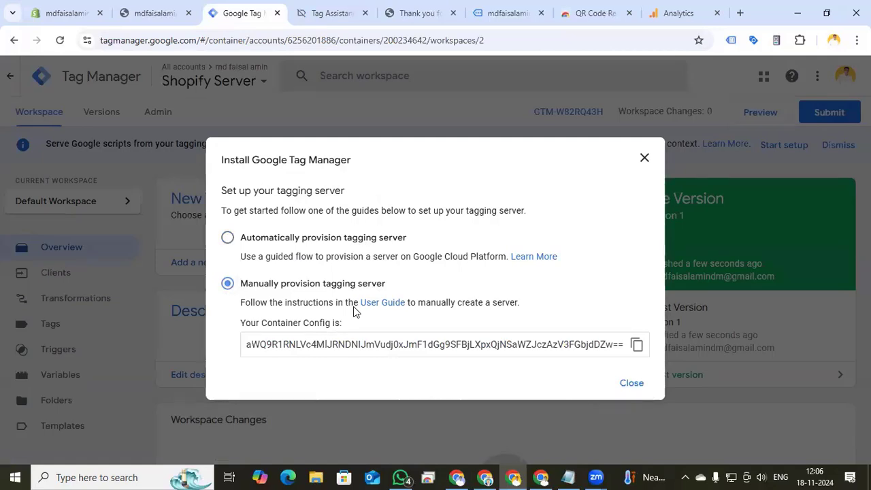
{"action": "left_click", "coordinate": [635, 348]}
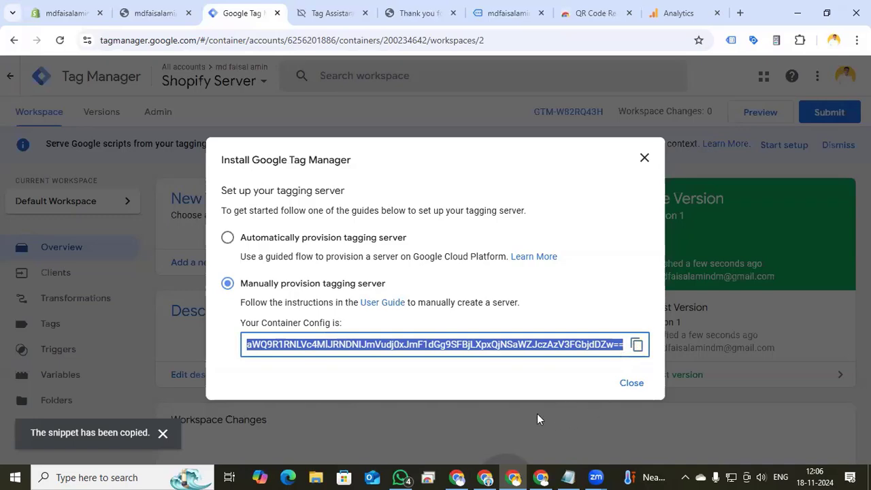
{"action": "left_click", "coordinate": [542, 477]}
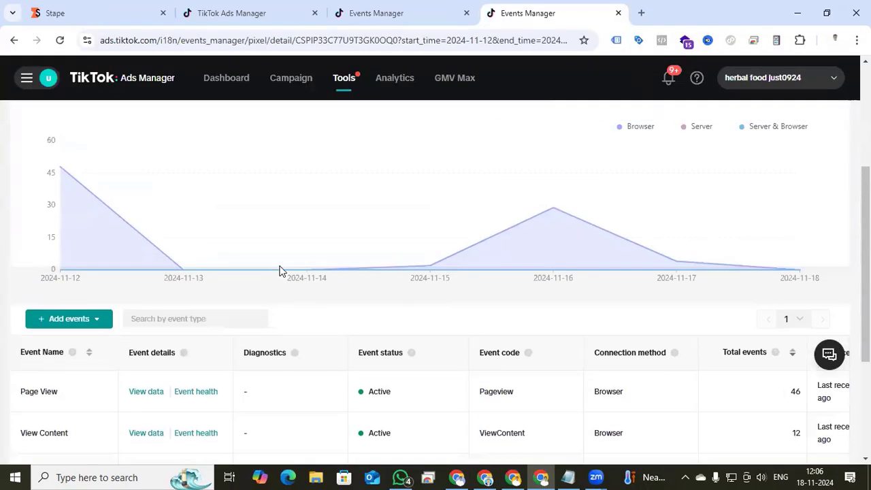
Switch to the Stape dashboard and start creating a new sGTM container
{"action": "scroll", "coordinate": [279, 271], "scroll_direction": "down", "scroll_amount": 1}
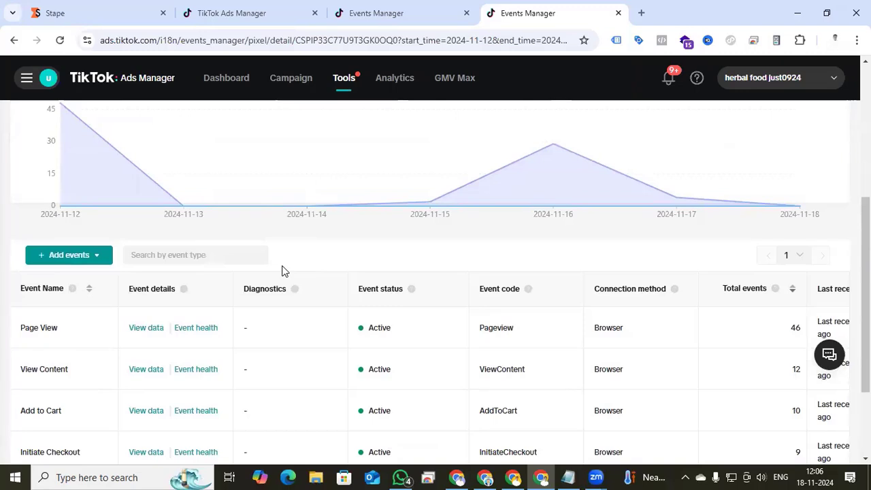
{"action": "scroll", "coordinate": [283, 271], "scroll_direction": "down", "scroll_amount": 1}
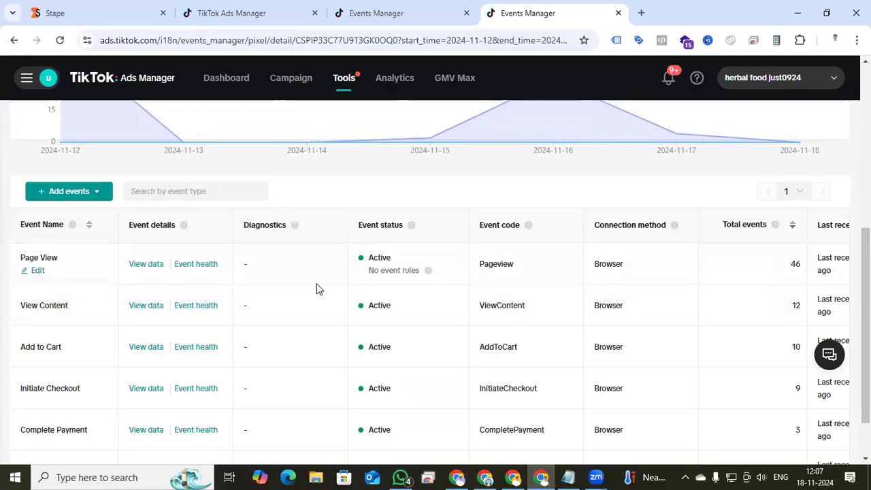
{"action": "key", "text": "ctrl+1"}
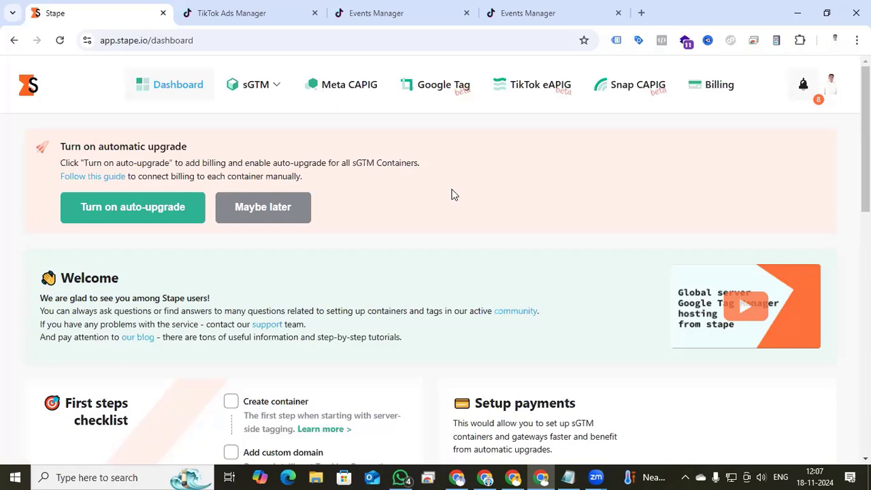
{"action": "scroll", "coordinate": [454, 195], "scroll_direction": "down", "scroll_amount": 8}
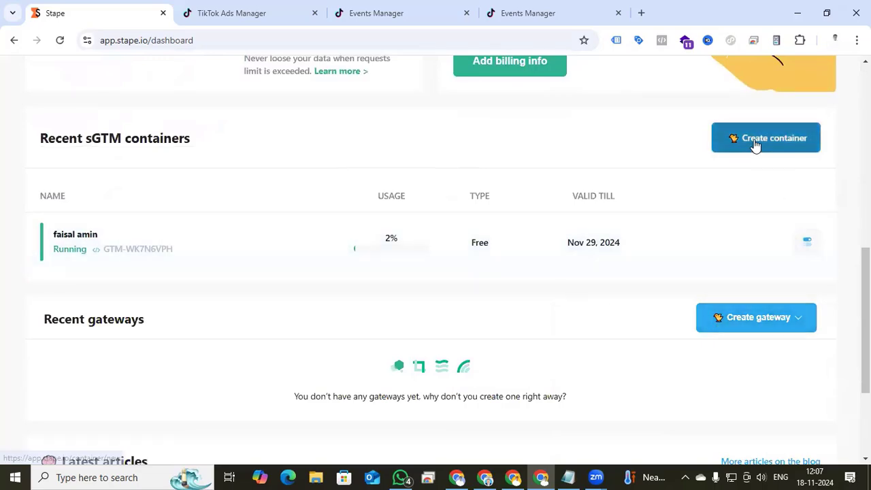
{"action": "scroll", "coordinate": [454, 208], "scroll_direction": "up", "scroll_amount": 2}
{"action": "scroll", "coordinate": [454, 210], "scroll_direction": "down", "scroll_amount": 2}
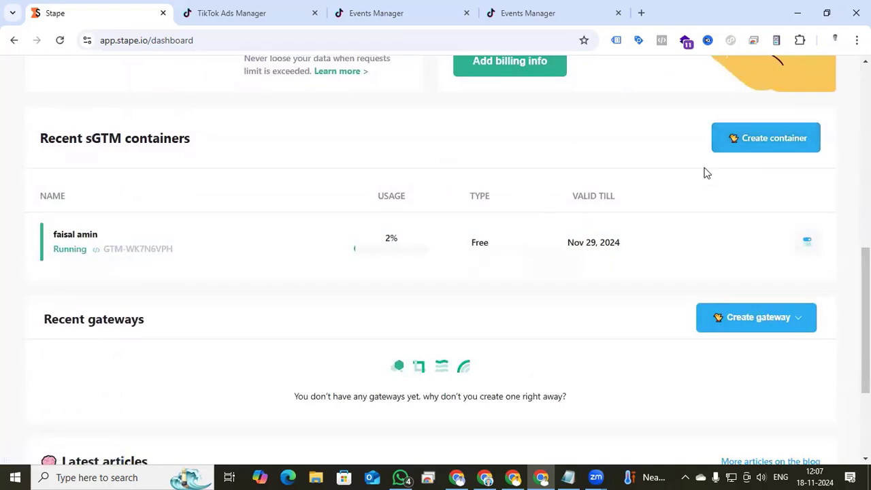
{"action": "left_click", "coordinate": [765, 143]}
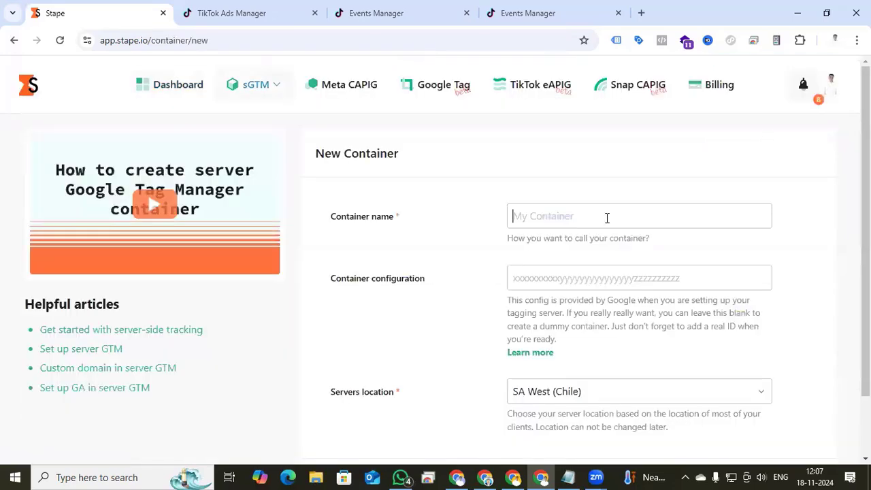
Name the container Shopify and paste the copied container configuration
{"action": "type", "text": "Shopify"}
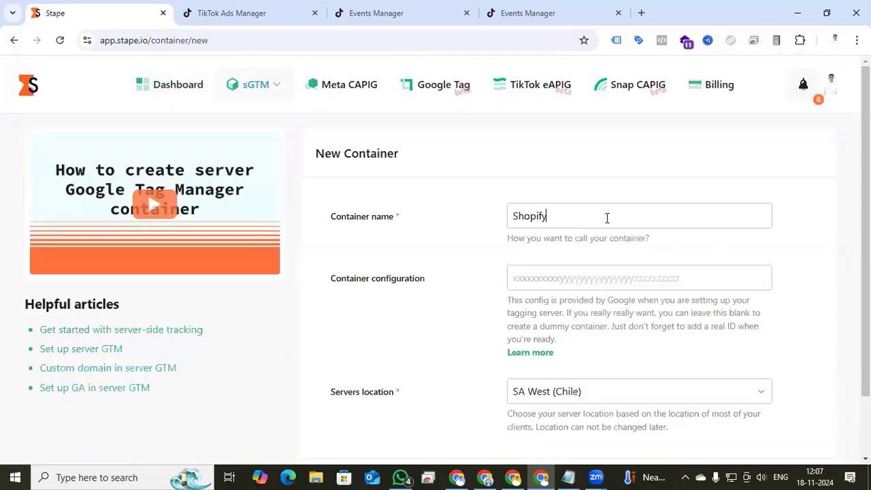
{"action": "left_click", "coordinate": [580, 282]}
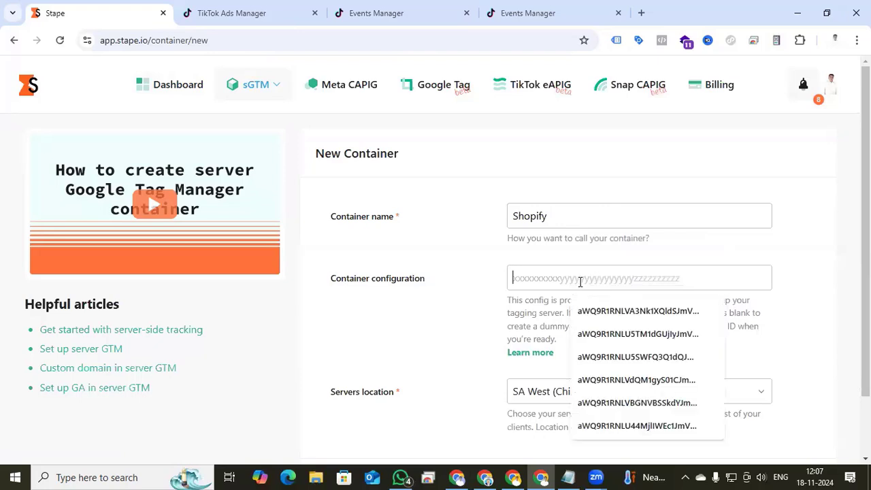
{"action": "key", "text": "ctrl+v"}
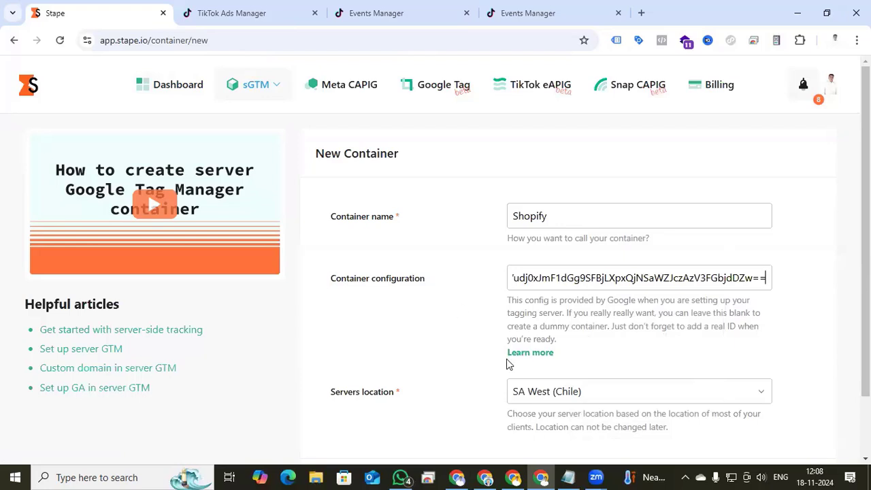
Set the server location to AP East (Singapore) and create the container
{"action": "scroll", "coordinate": [450, 364], "scroll_direction": "down", "scroll_amount": 1}
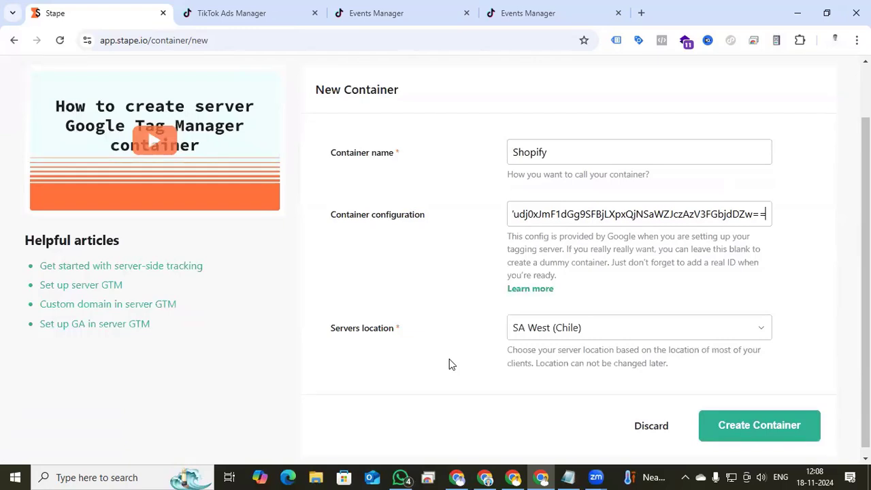
{"action": "left_click", "coordinate": [723, 329]}
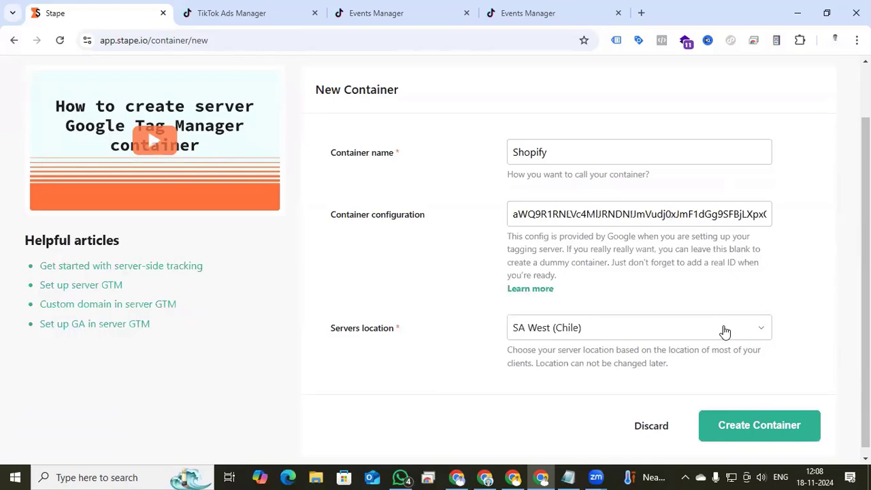
{"action": "scroll", "coordinate": [664, 365], "scroll_direction": "down", "scroll_amount": 3}
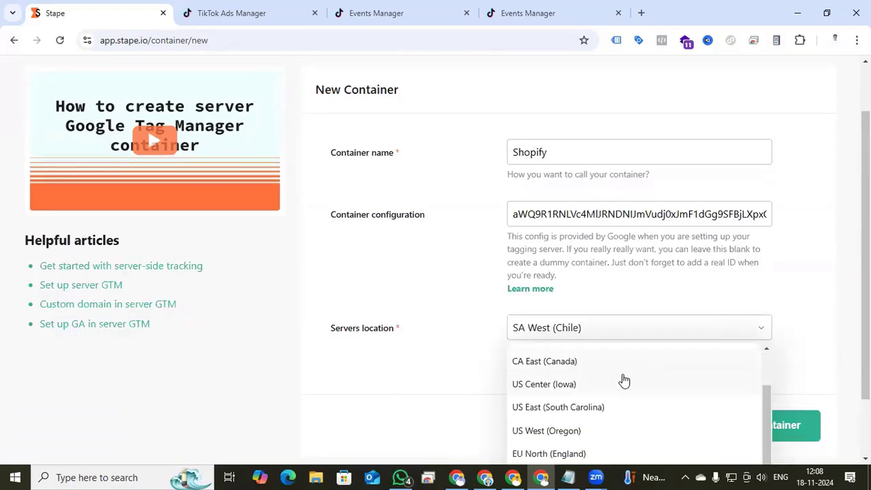
{"action": "scroll", "coordinate": [618, 381], "scroll_direction": "down", "scroll_amount": 2}
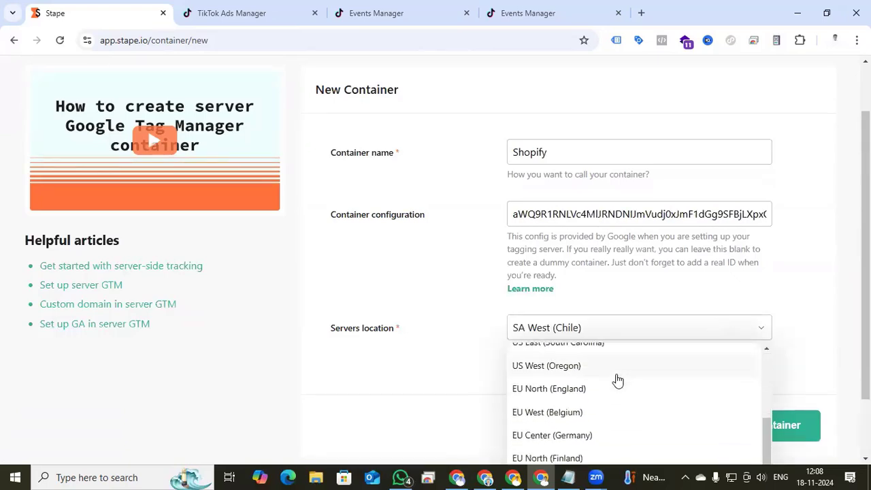
{"action": "scroll", "coordinate": [610, 400], "scroll_direction": "up", "scroll_amount": 3}
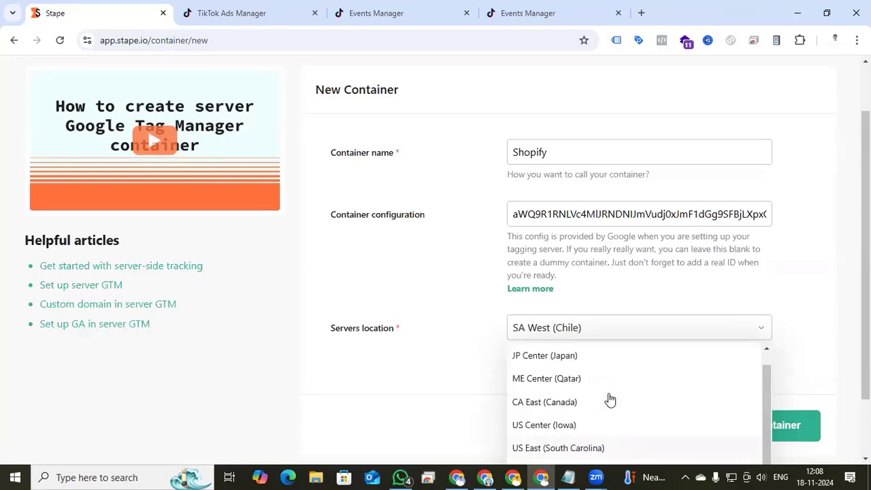
{"action": "scroll", "coordinate": [610, 400], "scroll_direction": "down", "scroll_amount": 3}
{"action": "left_click", "coordinate": [552, 415]}
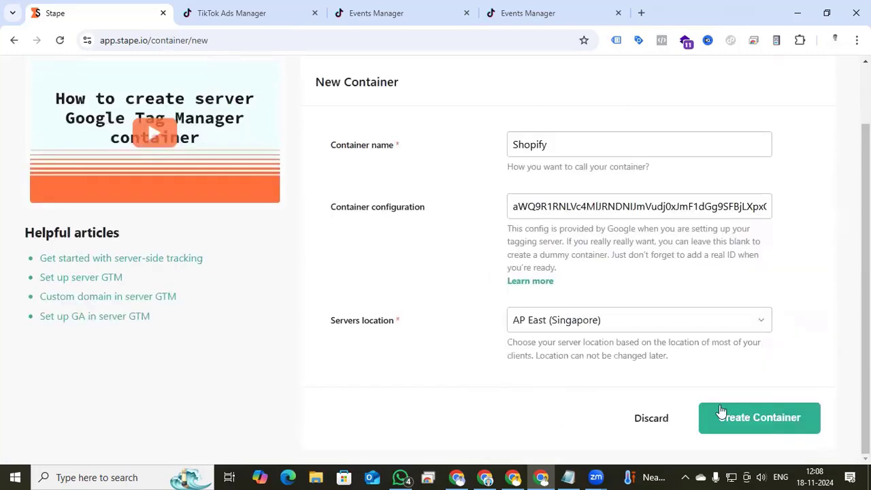
{"action": "left_click", "coordinate": [774, 418]}
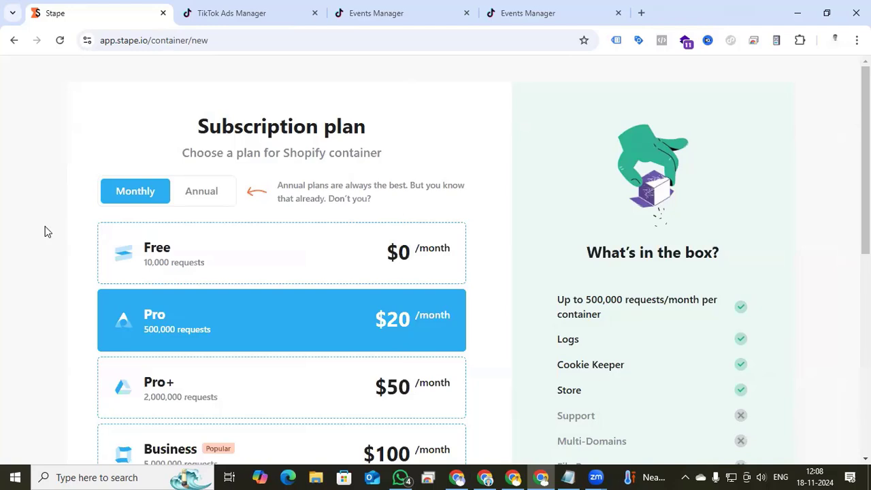
Continue with the Free subscription plan and return to the sGTM container page without entering billing details
{"action": "left_click", "coordinate": [202, 264]}
{"action": "scroll", "coordinate": [208, 265], "scroll_direction": "down", "scroll_amount": 2}
{"action": "scroll", "coordinate": [204, 263], "scroll_direction": "down", "scroll_amount": 4}
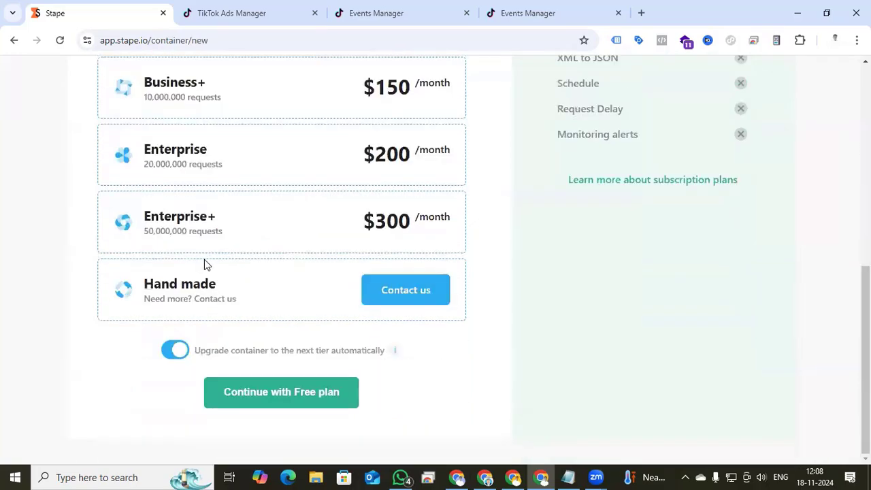
{"action": "left_click", "coordinate": [277, 400]}
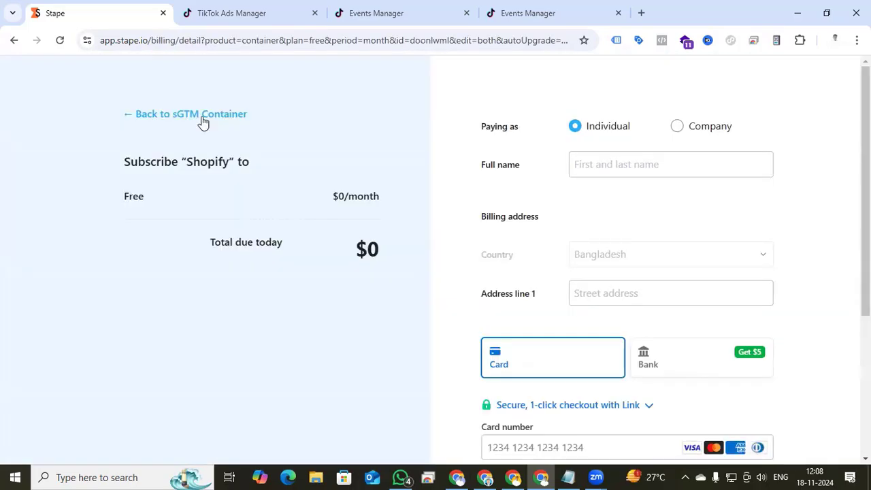
{"action": "left_click", "coordinate": [156, 117]}
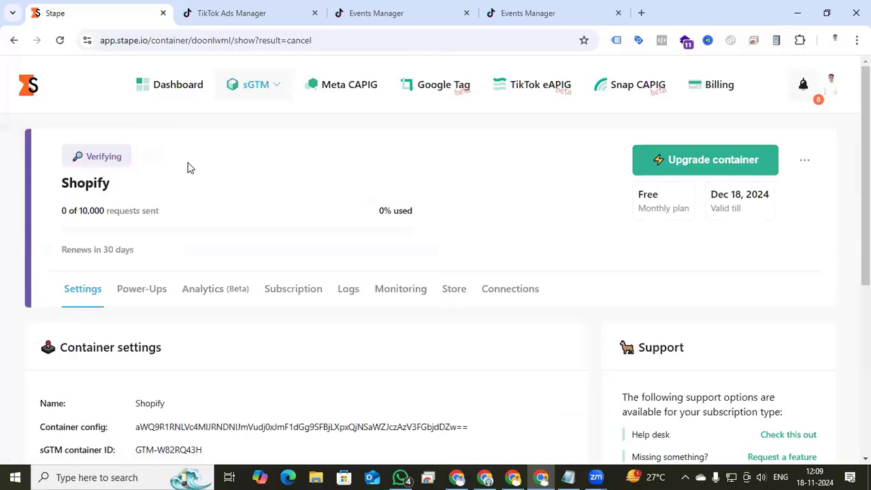
Copy the container's tagging server domain URL and switch back to Tag Manager
{"action": "scroll", "coordinate": [201, 190], "scroll_direction": "down", "scroll_amount": 5}
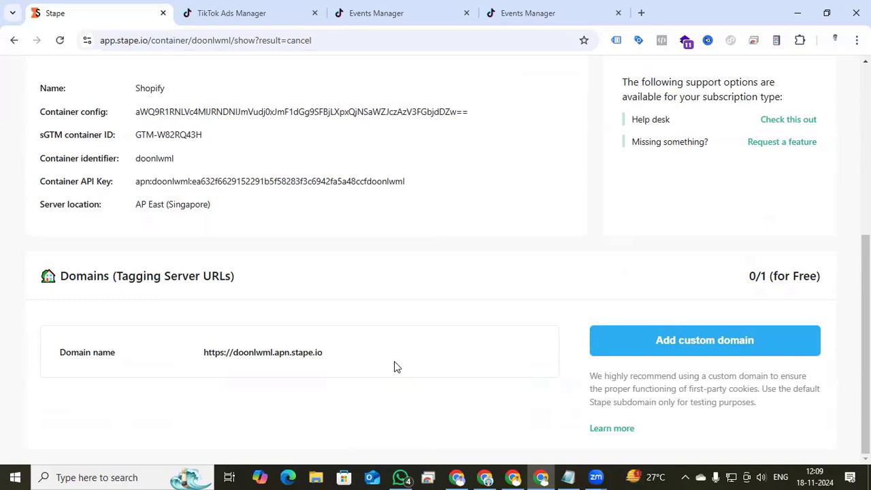
{"action": "left_click", "coordinate": [329, 355]}
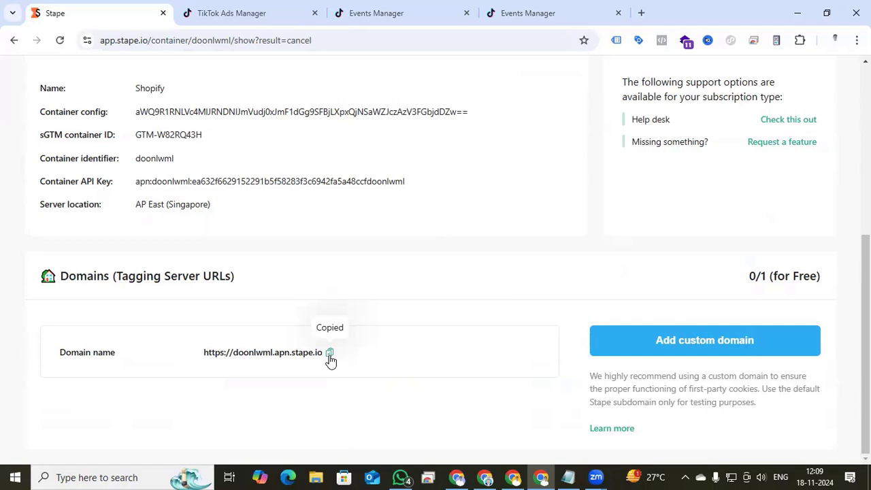
{"action": "left_click", "coordinate": [513, 478]}
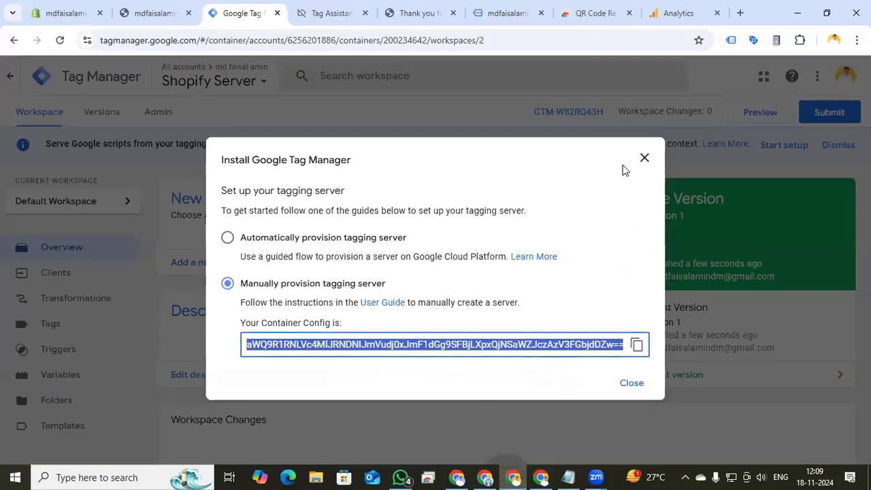
Close the install dialog and switch to the shopify Browser or Client container's tags
{"action": "left_click", "coordinate": [646, 159]}
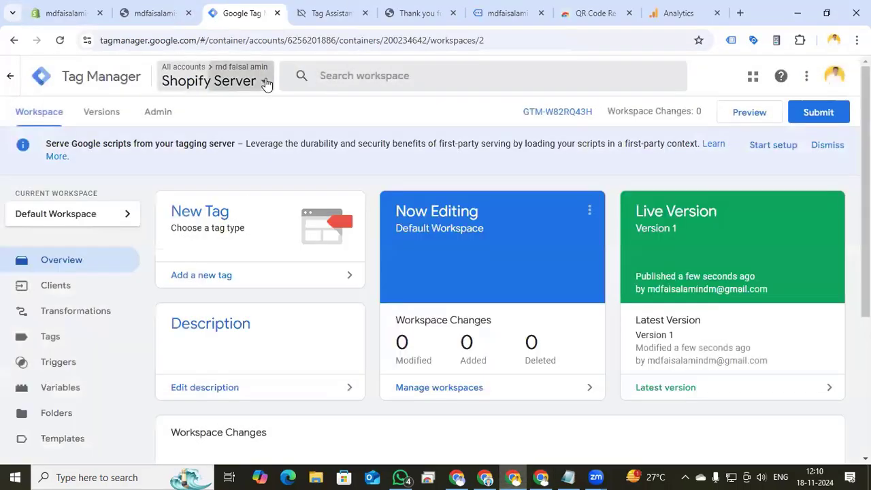
{"action": "left_click", "coordinate": [266, 81]}
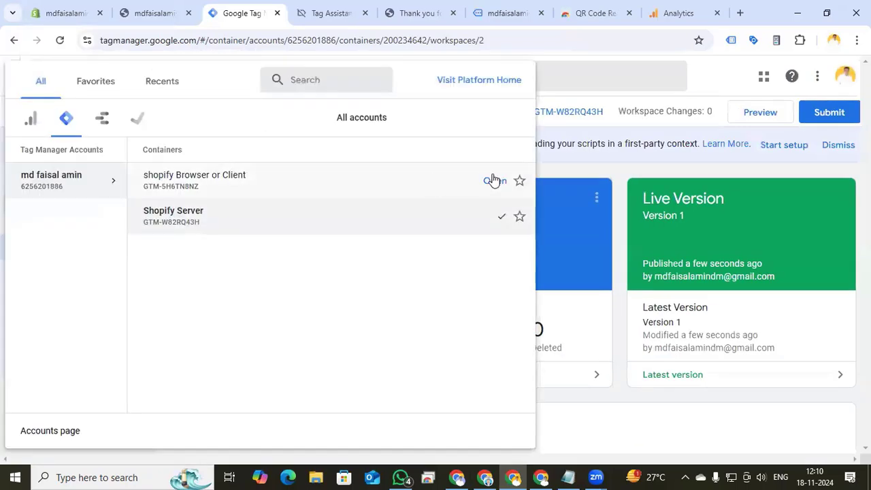
{"action": "left_click", "coordinate": [494, 180]}
{"action": "left_click", "coordinate": [92, 239]}
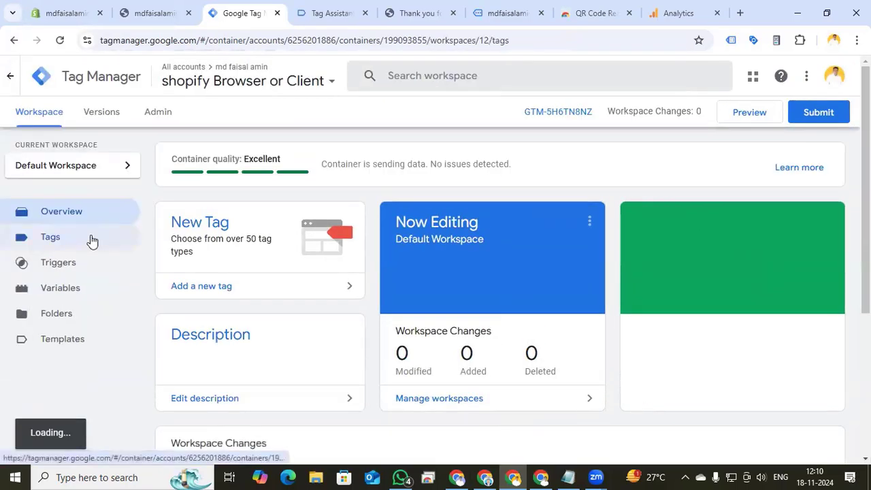
Start a new tag and choose the Google Tag type
{"action": "left_click", "coordinate": [810, 169]}
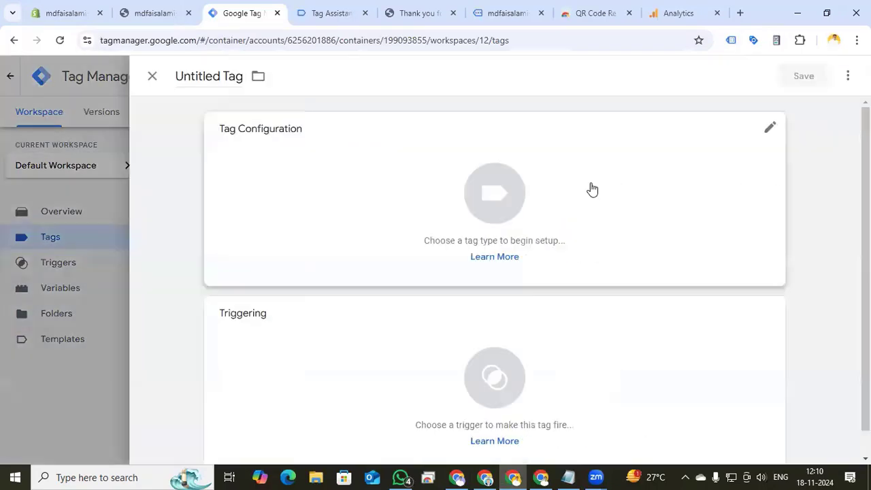
{"action": "left_click", "coordinate": [502, 197]}
{"action": "left_click", "coordinate": [662, 194]}
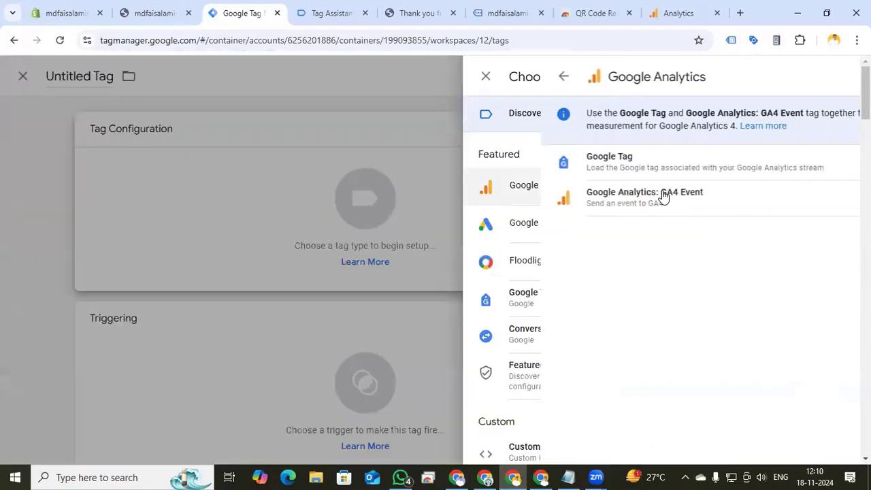
{"action": "left_click", "coordinate": [618, 164]}
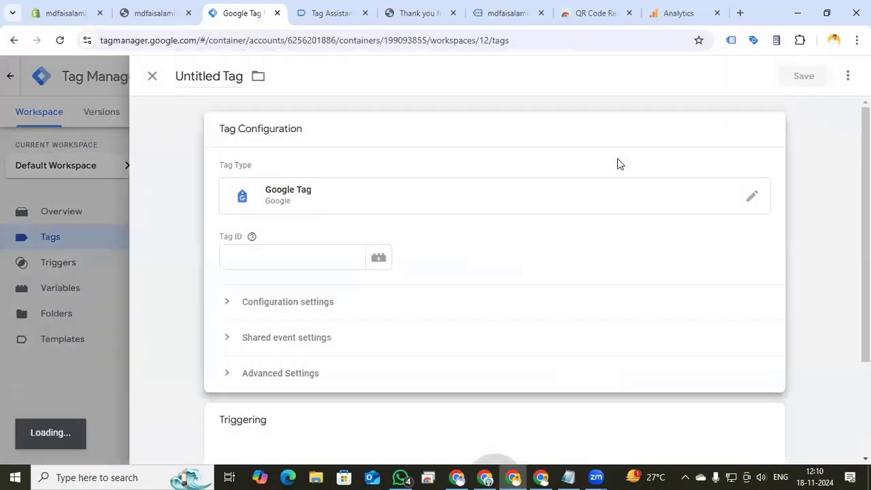
Add a server_container_url configuration parameter with the copied Stape server URL as its value
{"action": "left_click", "coordinate": [230, 302]}
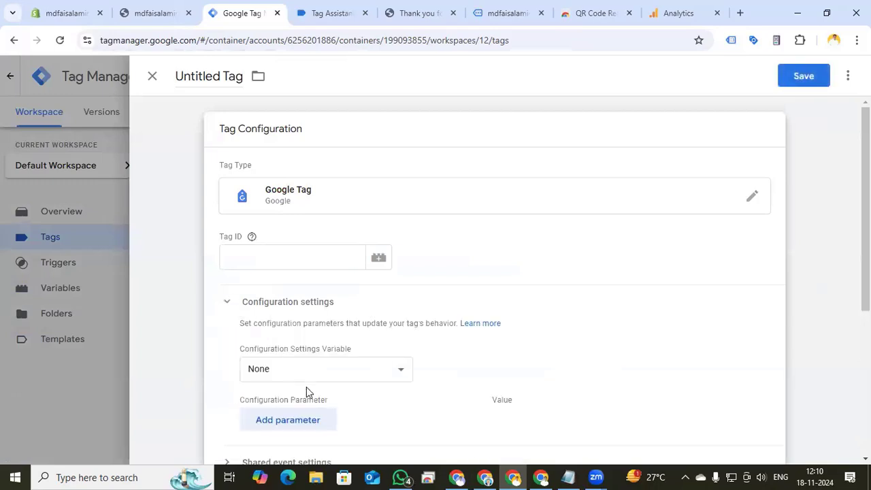
{"action": "scroll", "coordinate": [311, 377], "scroll_direction": "down", "scroll_amount": 1}
{"action": "left_click", "coordinate": [298, 358]}
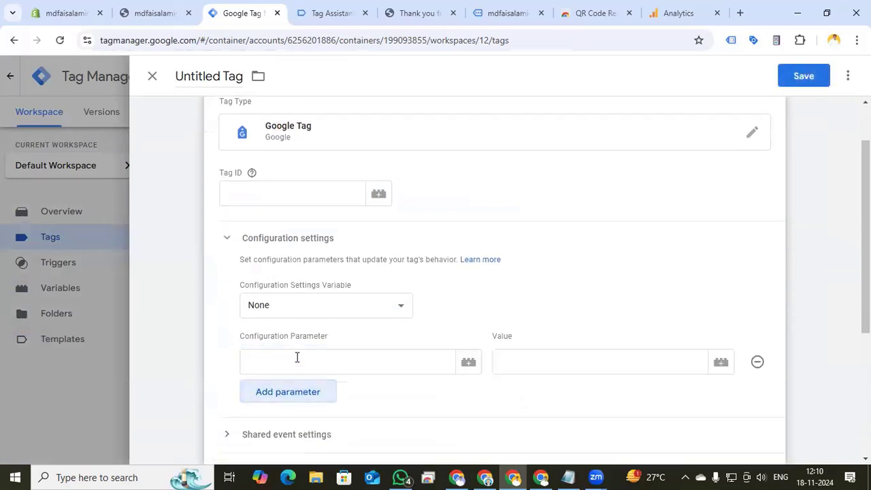
{"action": "left_click", "coordinate": [297, 358]}
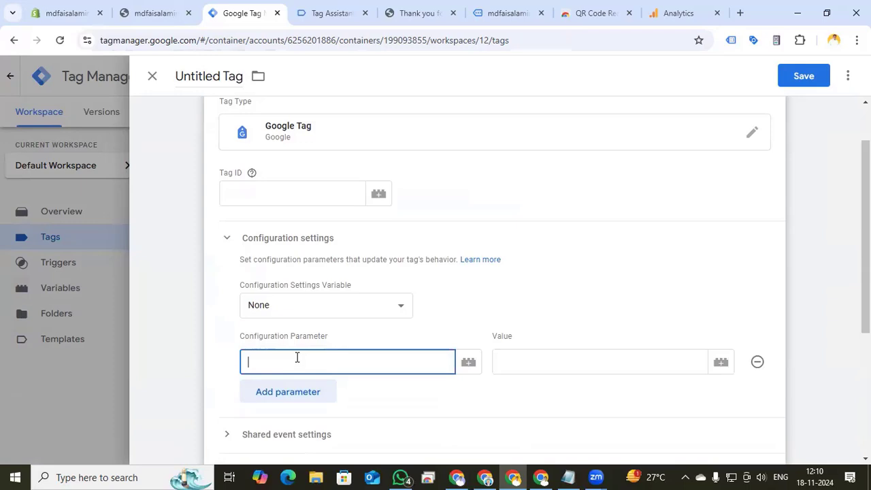
{"action": "type", "text": "ser"}
{"action": "left_click", "coordinate": [307, 396]}
{"action": "left_click", "coordinate": [515, 358]}
{"action": "key", "text": "ctrl+v"}
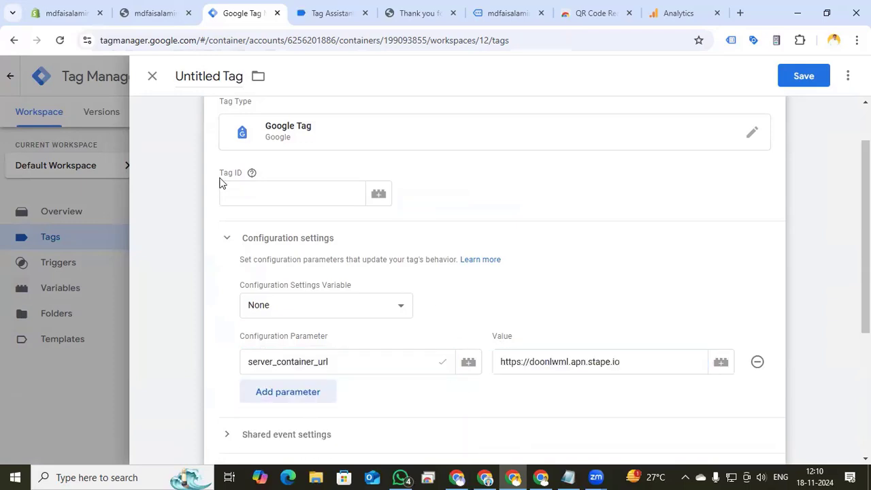
Switch to Analytics, open the shopify web stream and copy its measurement ID
{"action": "left_click", "coordinate": [687, 16]}
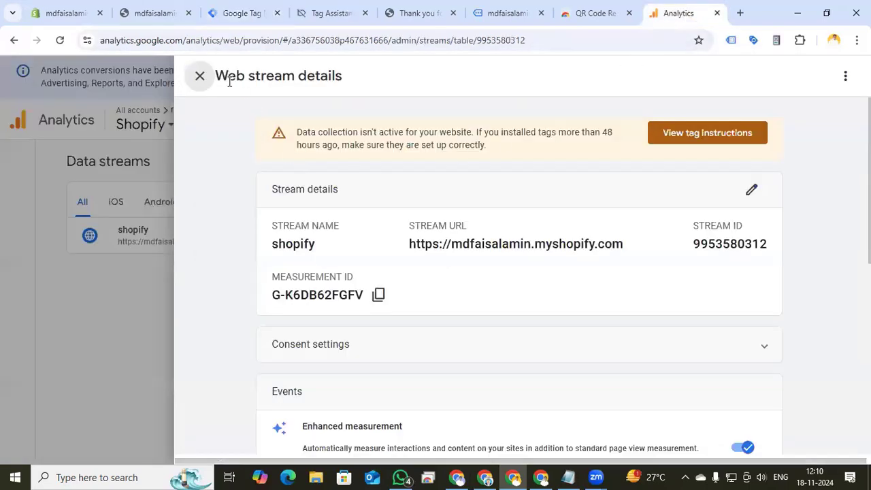
{"action": "left_click", "coordinate": [209, 89]}
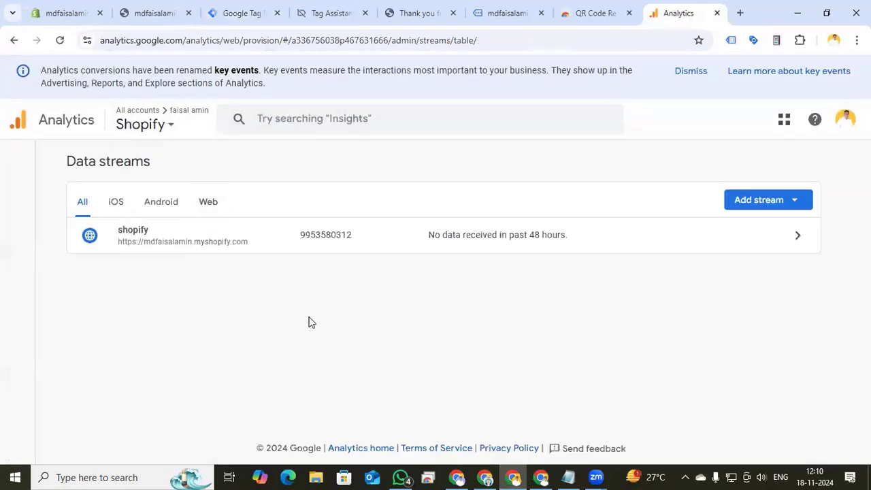
{"action": "left_click", "coordinate": [718, 233]}
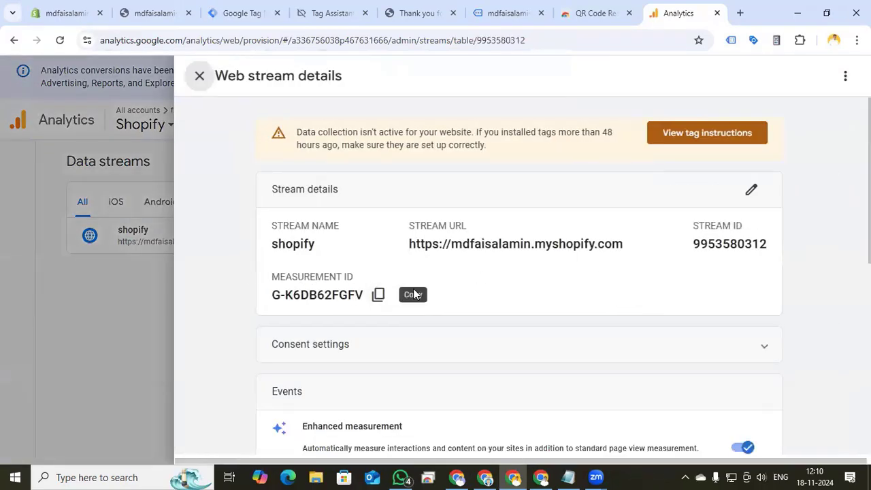
{"action": "left_click", "coordinate": [378, 297]}
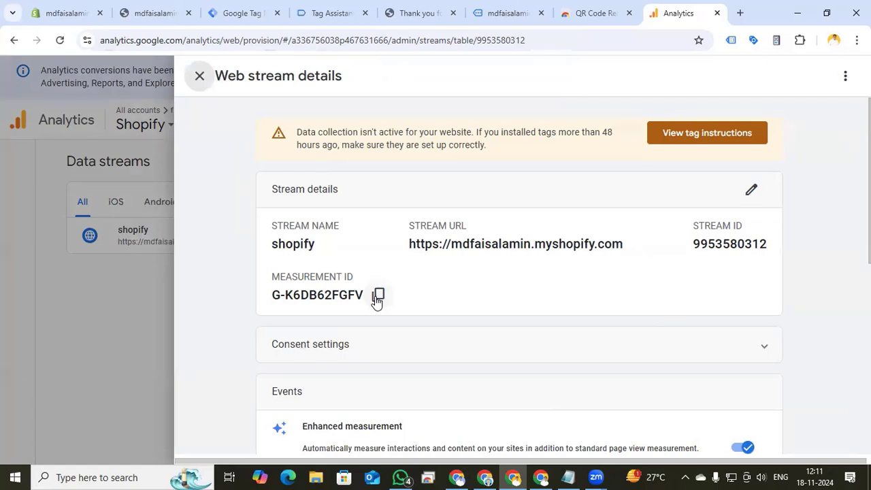
Back in Tag Manager, create a new Constant variable for the Tag ID holding the copied measurement ID
{"action": "left_click", "coordinate": [229, 14]}
{"action": "left_click", "coordinate": [268, 190]}
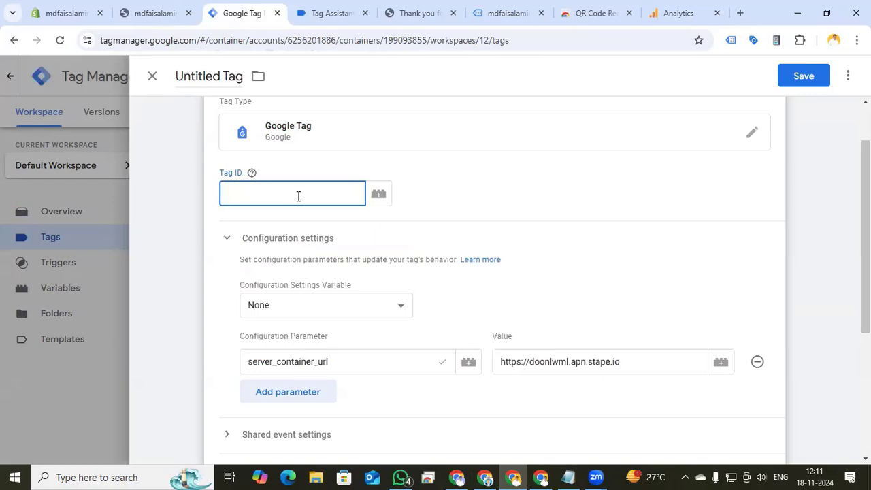
{"action": "left_click", "coordinate": [378, 195]}
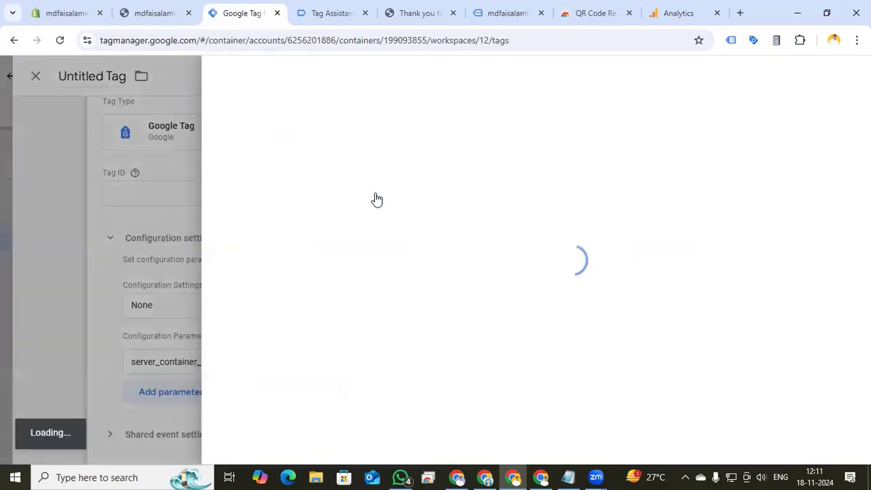
{"action": "left_click", "coordinate": [837, 76]}
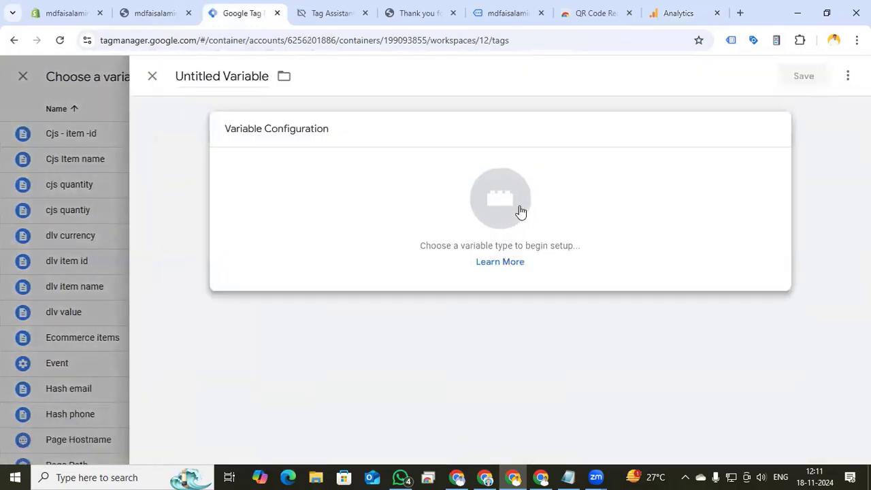
{"action": "left_click", "coordinate": [521, 213]}
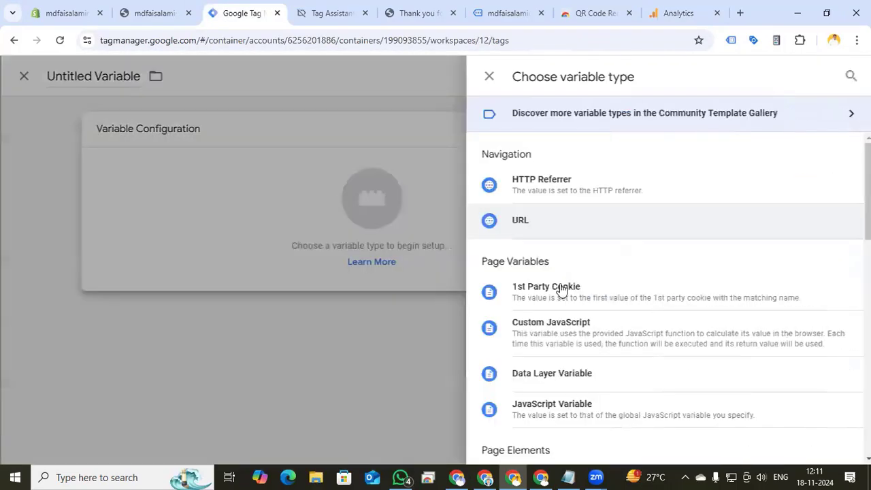
{"action": "scroll", "coordinate": [565, 291], "scroll_direction": "down", "scroll_amount": 2}
{"action": "scroll", "coordinate": [563, 289], "scroll_direction": "down", "scroll_amount": 3}
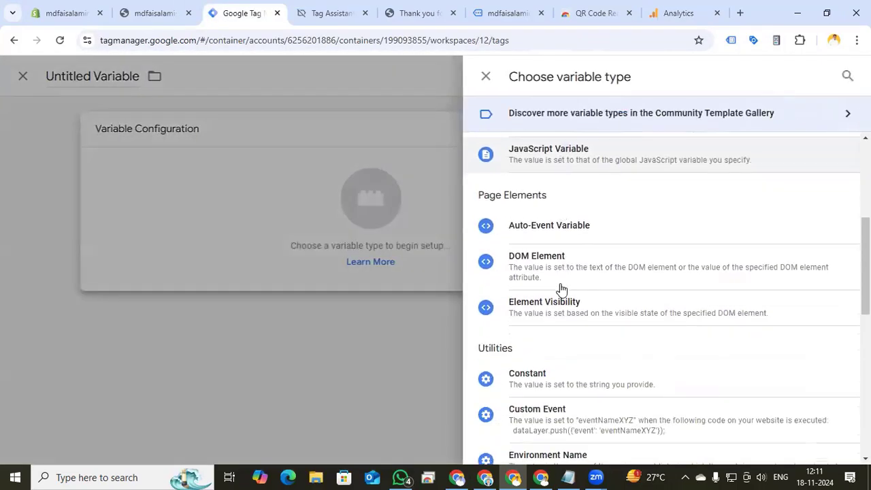
{"action": "left_click", "coordinate": [550, 325]}
{"action": "left_click", "coordinate": [252, 256]}
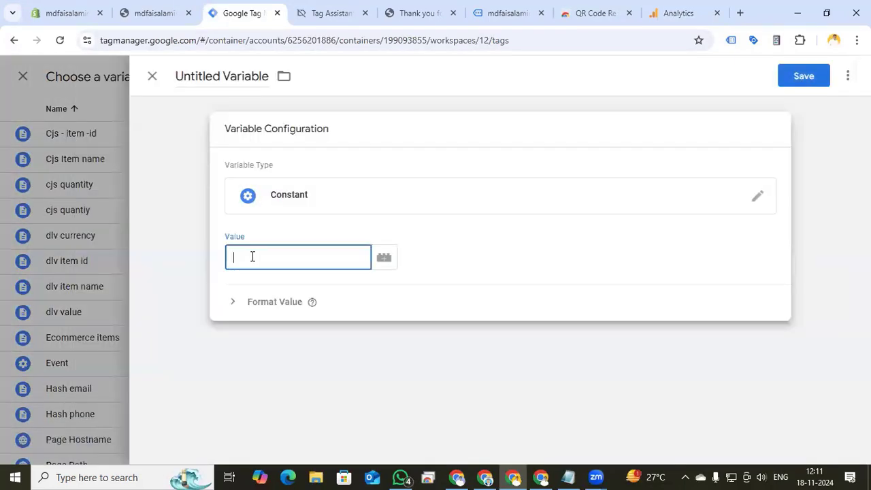
{"action": "key", "text": "ctrl+v"}
Name the variable Google Tag id and save it into the Tag ID field
{"action": "left_click", "coordinate": [220, 76]}
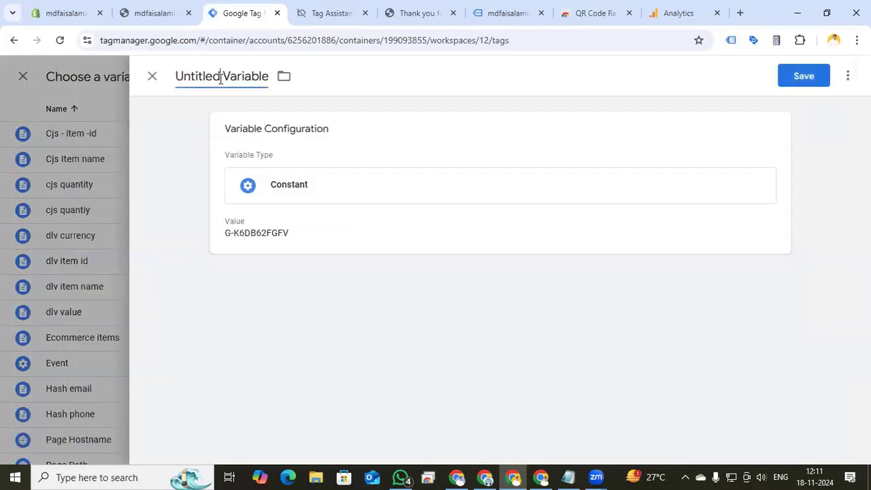
{"action": "triple_click", "coordinate": [220, 77]}
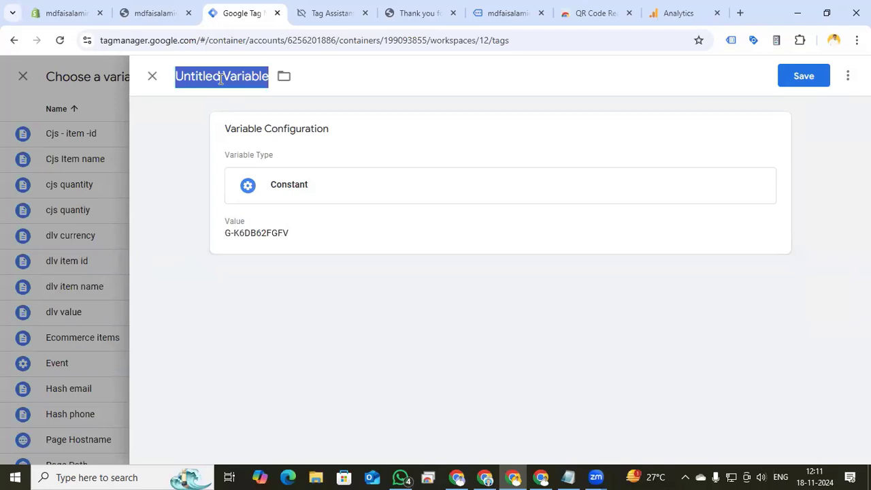
{"action": "type", "text": "Google"}
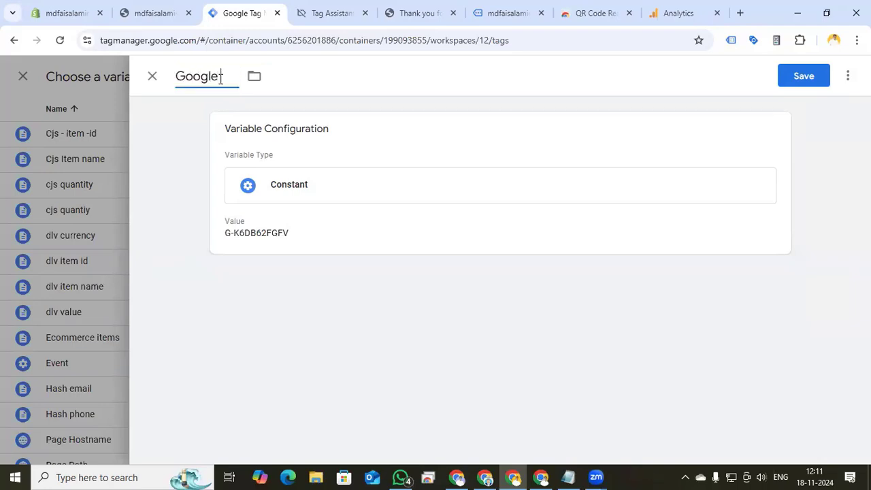
{"action": "type", "text": " Tag id"}
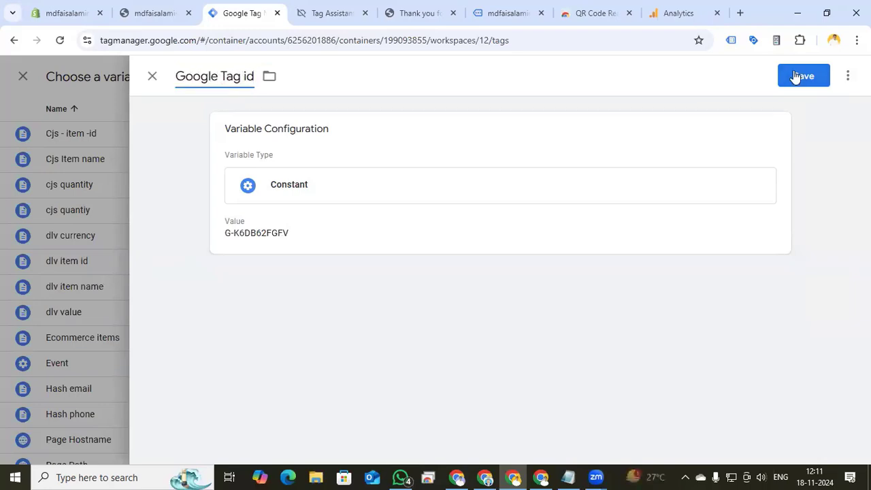
{"action": "left_click", "coordinate": [795, 76]}
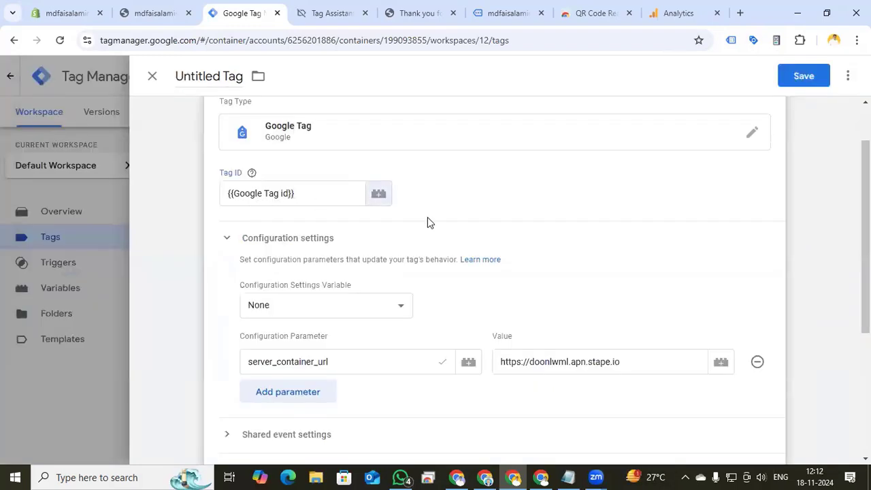
Add a send_page_view configuration parameter with the value false
{"action": "scroll", "coordinate": [431, 241], "scroll_direction": "down", "scroll_amount": 1}
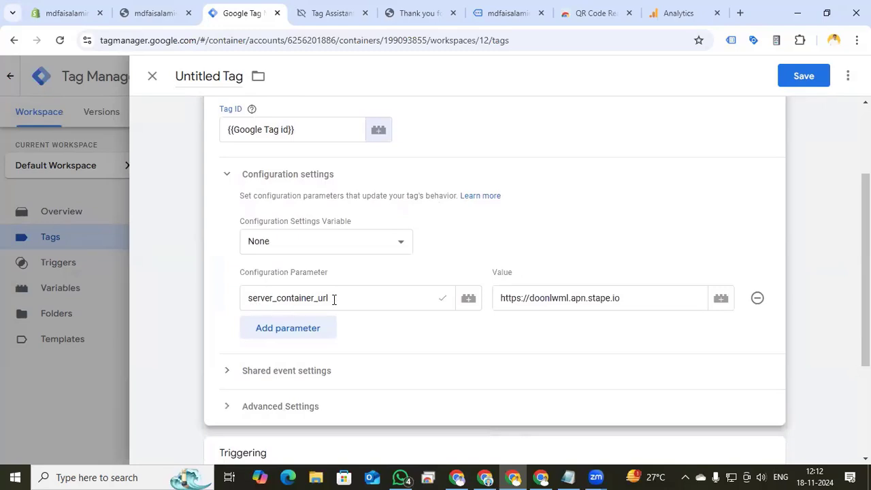
{"action": "left_click", "coordinate": [304, 328]}
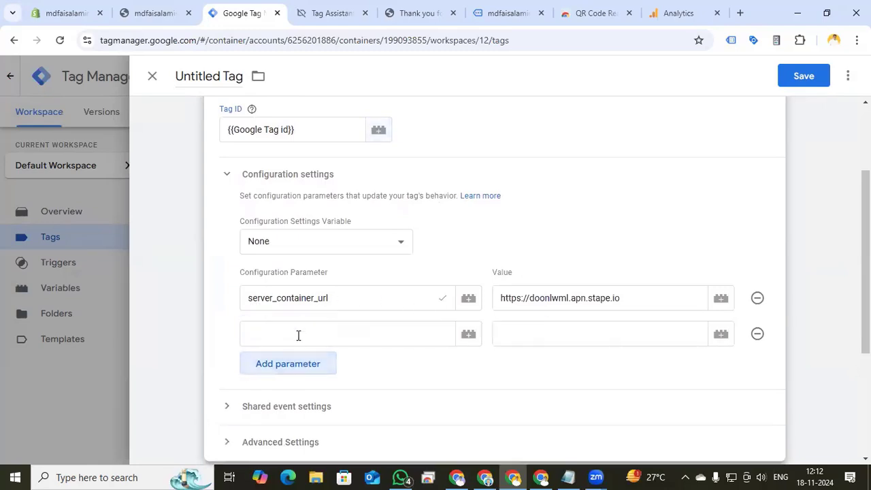
{"action": "left_click", "coordinate": [298, 334]}
{"action": "type", "text": "se"}
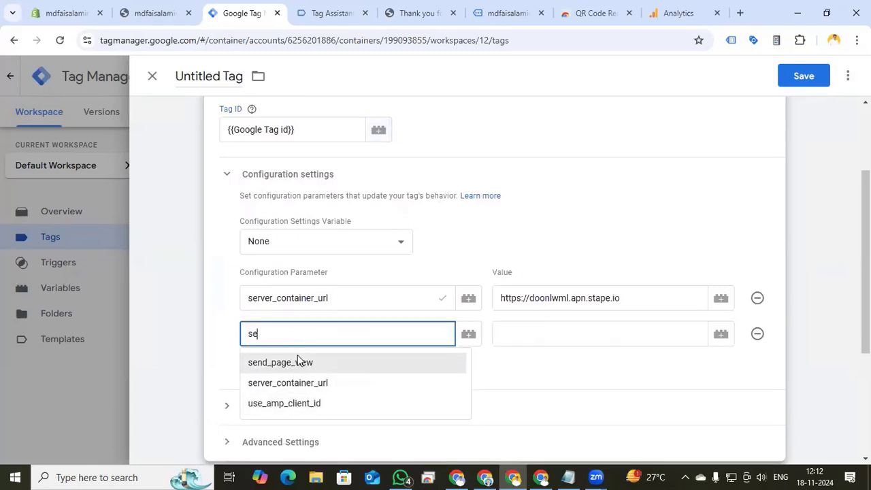
{"action": "left_click", "coordinate": [300, 362]}
{"action": "left_click", "coordinate": [529, 332]}
{"action": "type", "text": "fa"}
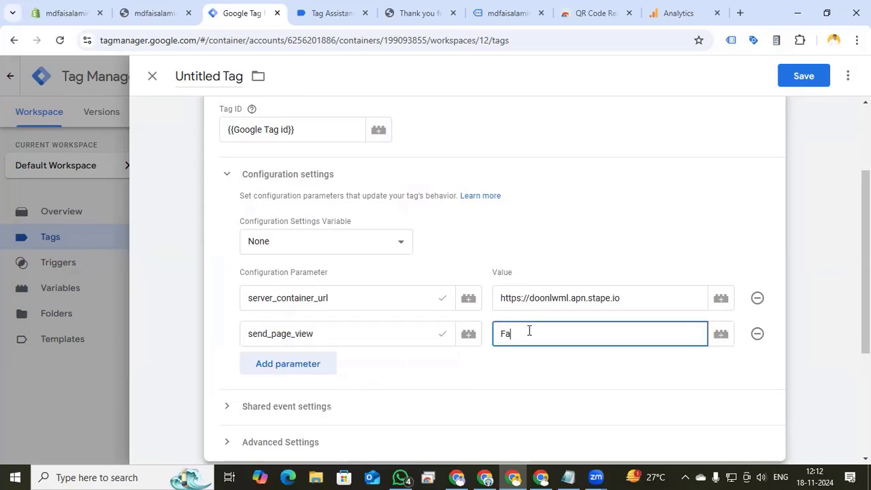
{"action": "type", "text": "lse"}
Set the tag's firing trigger to Event Page view
{"action": "scroll", "coordinate": [526, 331], "scroll_direction": "down", "scroll_amount": 3}
{"action": "left_click", "coordinate": [496, 355]}
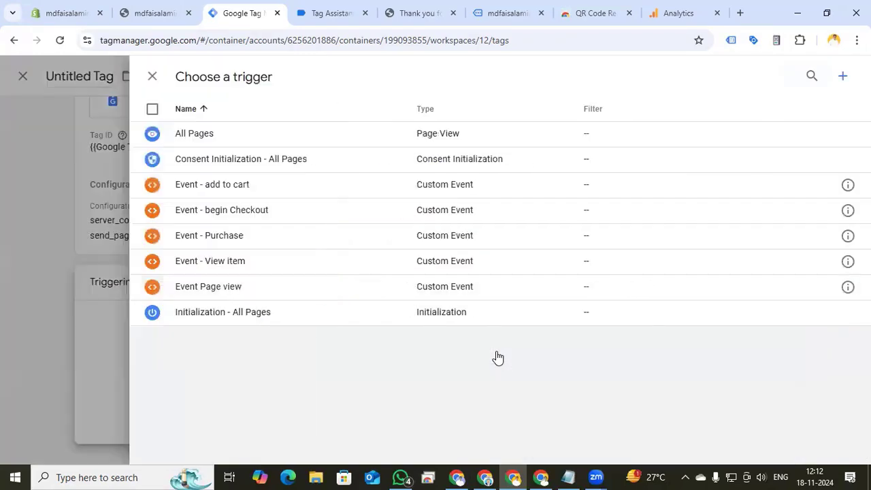
{"action": "left_click", "coordinate": [286, 284]}
Rename the tag Google tag and save it
{"action": "left_click", "coordinate": [204, 70]}
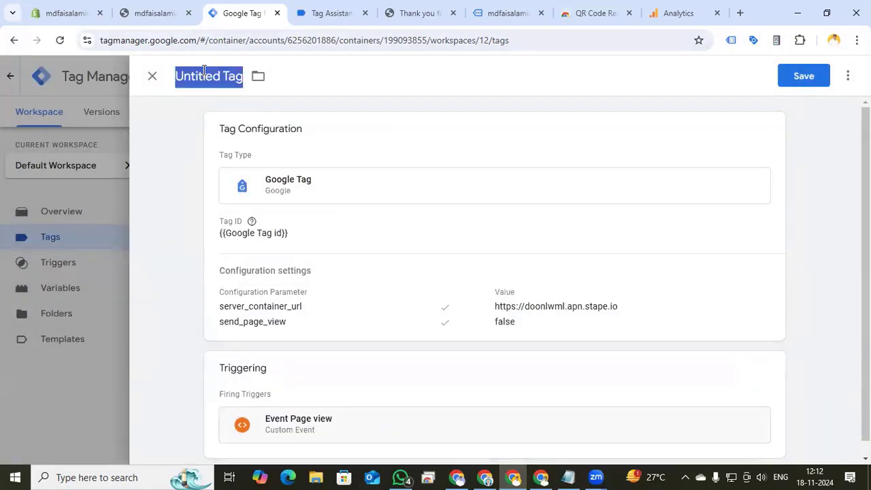
{"action": "type", "text": "Google tag"}
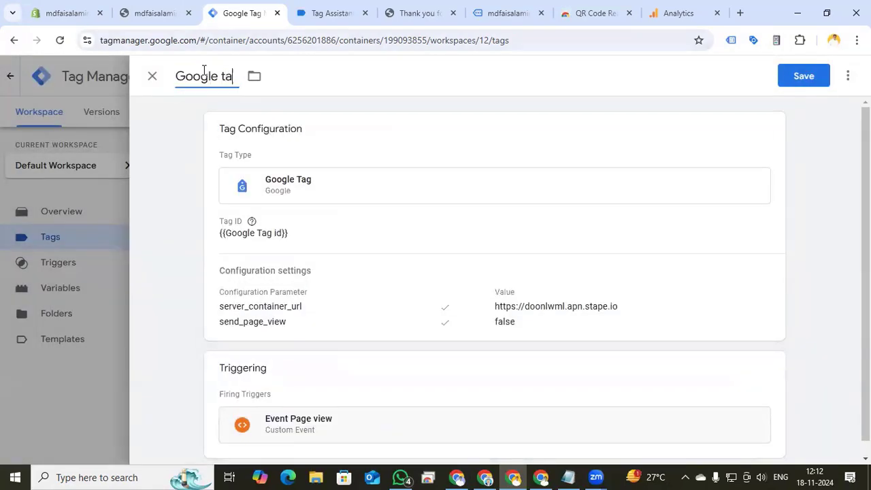
{"action": "left_click", "coordinate": [805, 76]}
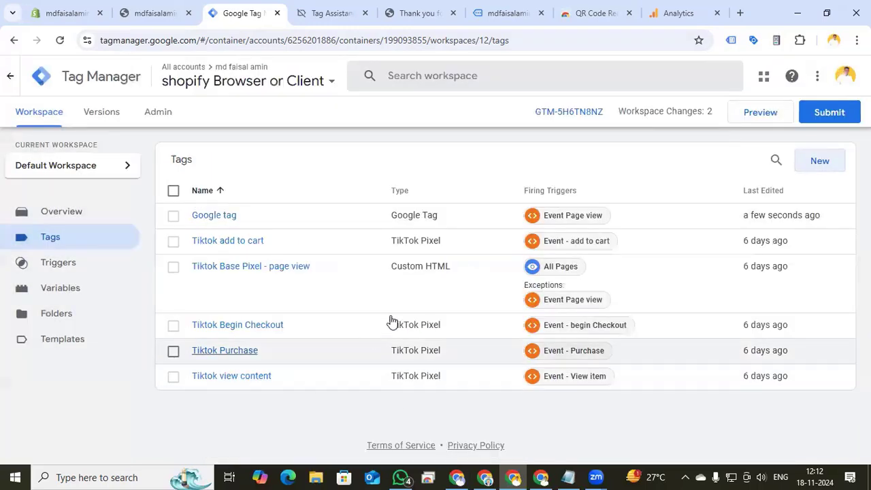
Create a new Google Analytics: GA4 Event tag with the Measurement ID set to {{Google Tag id}}
{"action": "left_click", "coordinate": [829, 167]}
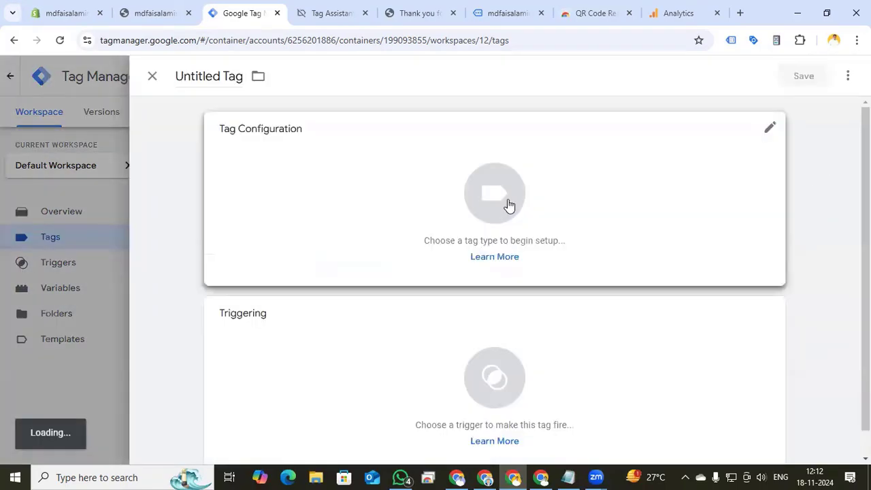
{"action": "left_click", "coordinate": [510, 206]}
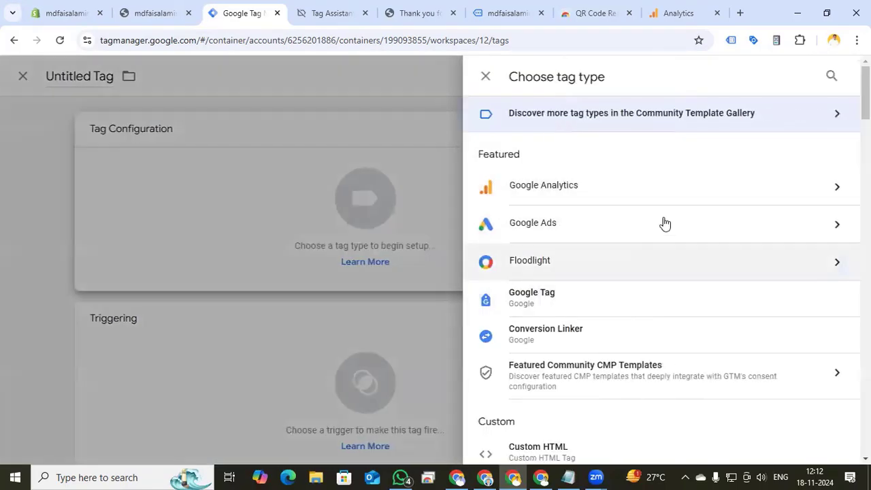
{"action": "left_click", "coordinate": [736, 195]}
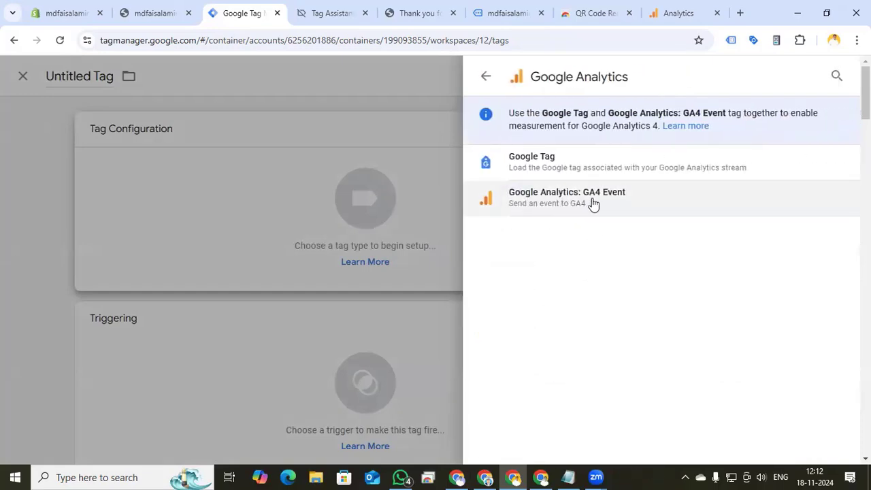
{"action": "left_click", "coordinate": [592, 202]}
{"action": "left_click", "coordinate": [307, 245]}
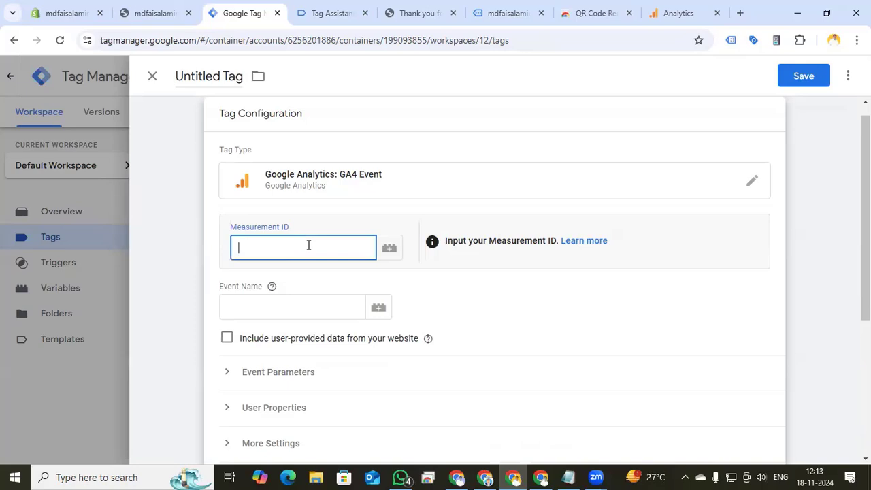
{"action": "type", "text": "{{googl"}
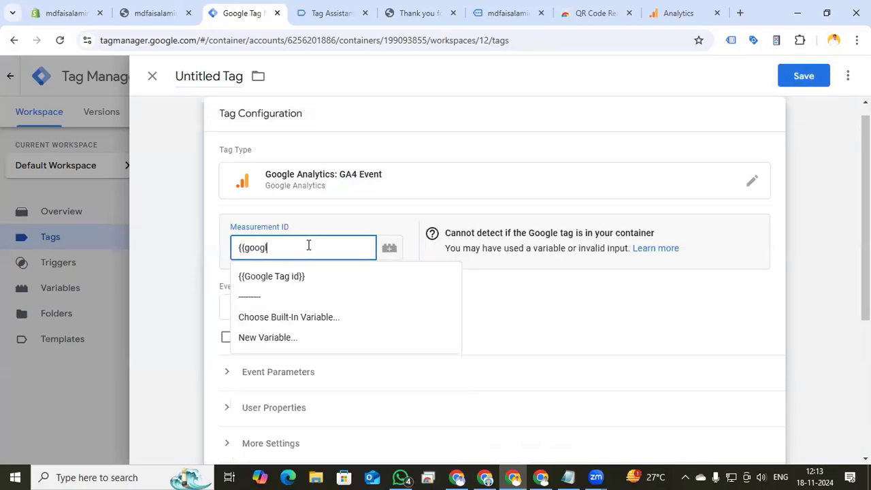
{"action": "left_click", "coordinate": [295, 276]}
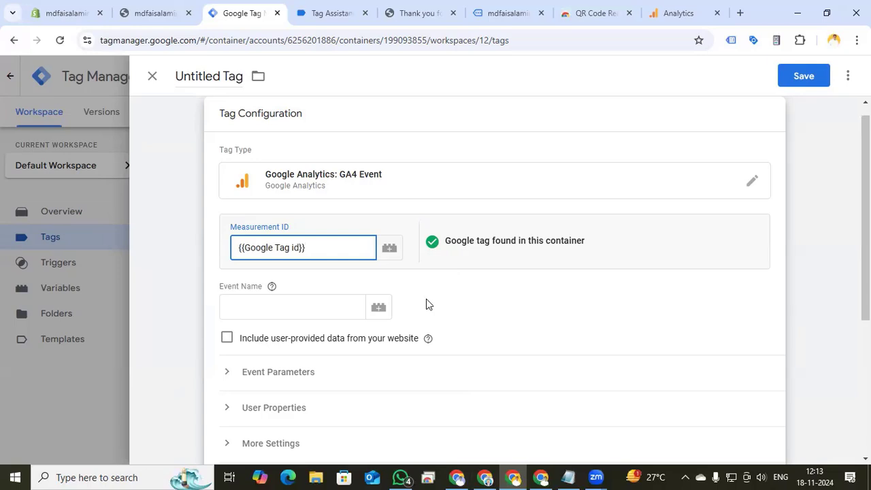
Check the view_item event in Tag Assistant and enter view_item as the tag's event name
{"action": "left_click", "coordinate": [288, 309]}
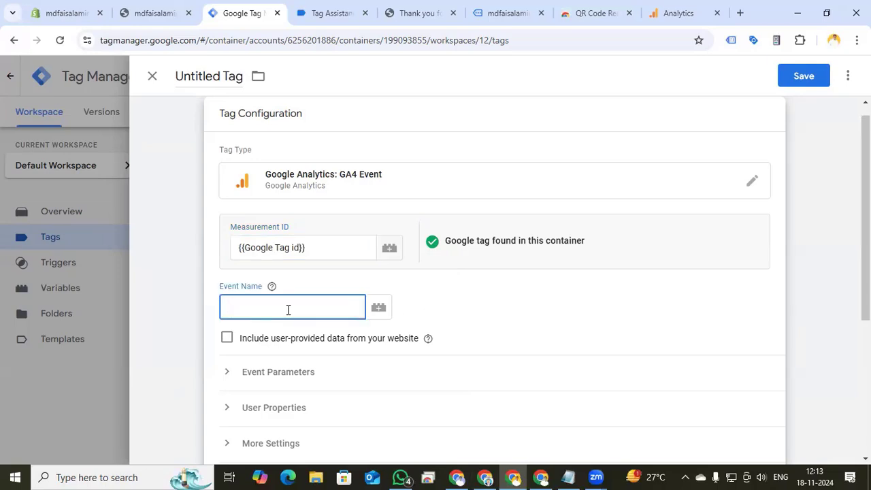
{"action": "left_click", "coordinate": [328, 13]}
{"action": "scroll", "coordinate": [74, 337], "scroll_direction": "down", "scroll_amount": 5}
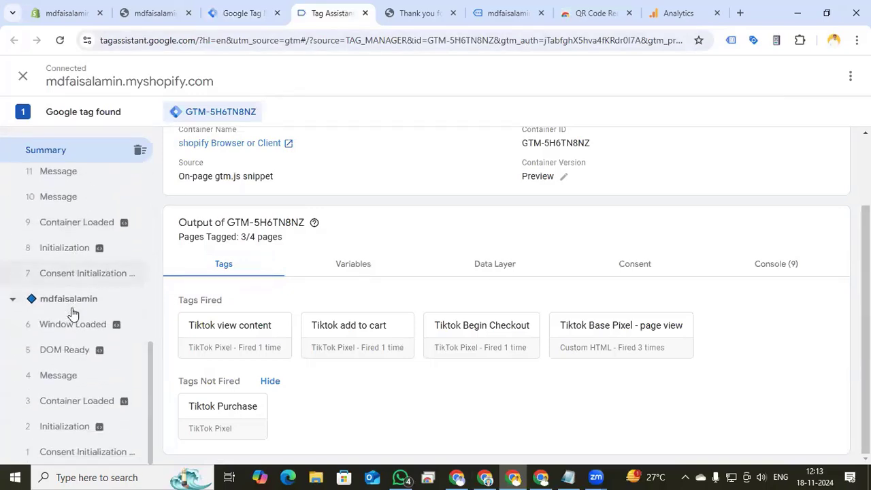
{"action": "scroll", "coordinate": [73, 313], "scroll_direction": "up", "scroll_amount": 3}
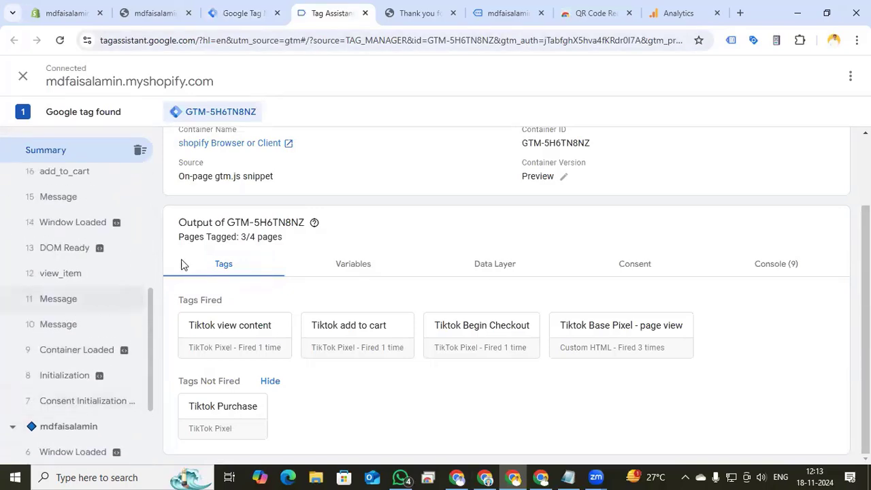
{"action": "left_click", "coordinate": [64, 274]}
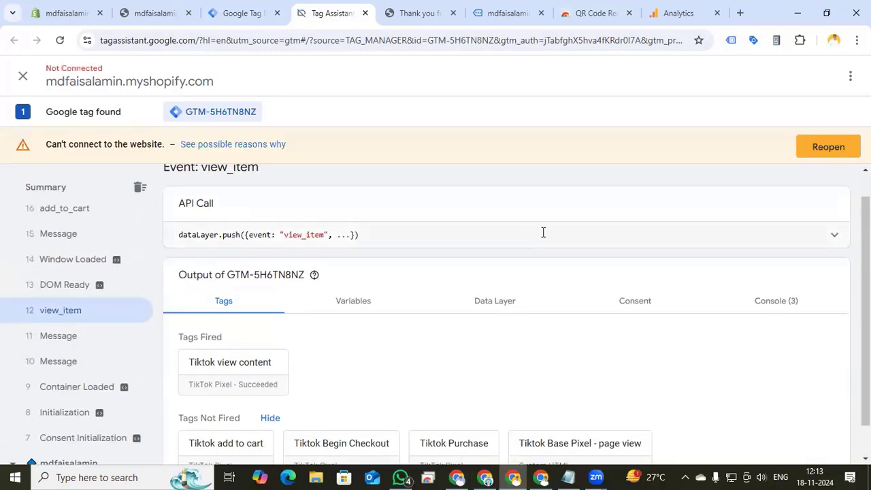
{"action": "key", "text": "ctrl+shift+Tab"}
{"action": "type", "text": "view"}
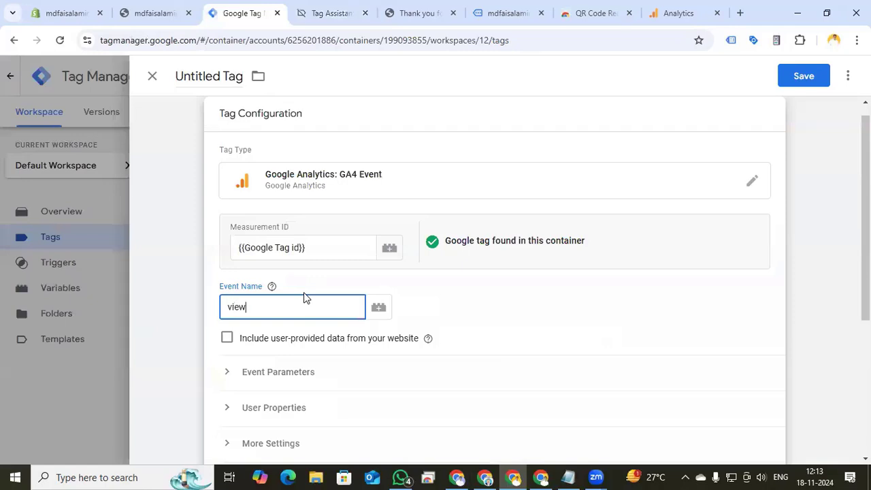
{"action": "type", "text": "_item"}
Add a currency event parameter with the value {{dlv currency}}
{"action": "left_click", "coordinate": [225, 372]}
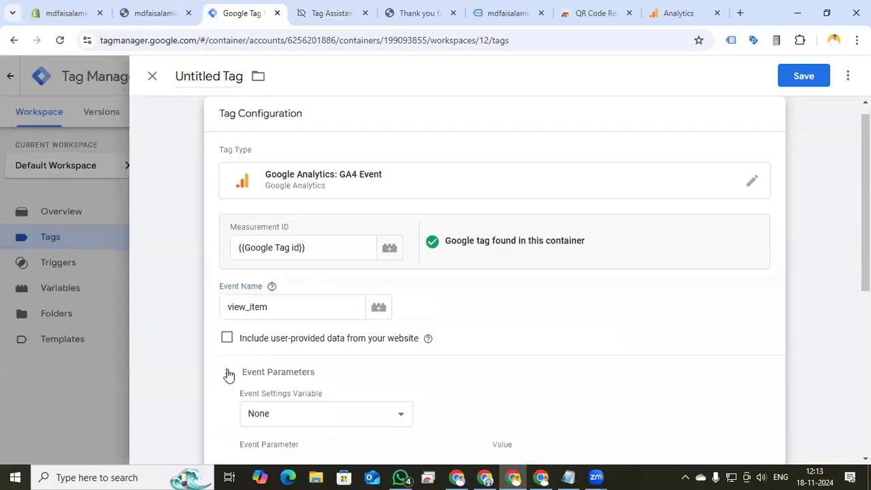
{"action": "scroll", "coordinate": [531, 334], "scroll_direction": "down", "scroll_amount": 3}
{"action": "left_click", "coordinate": [327, 276]}
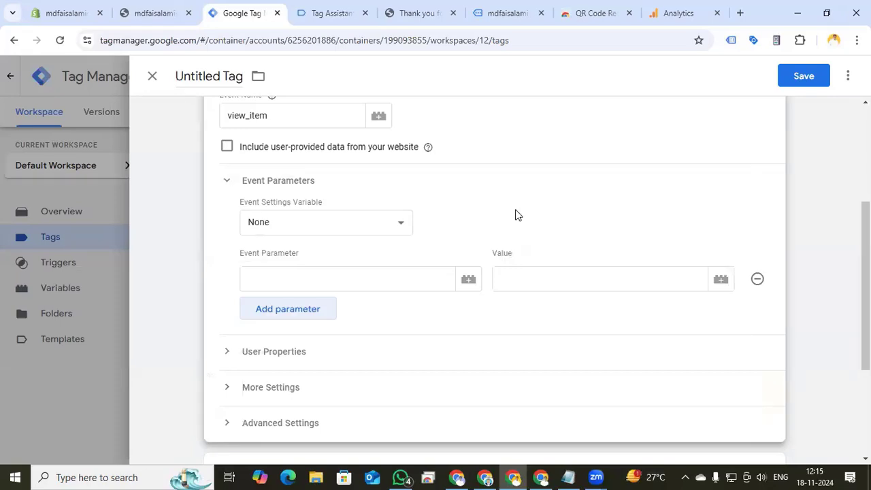
{"action": "left_click", "coordinate": [291, 282]}
{"action": "type", "text": "currency"}
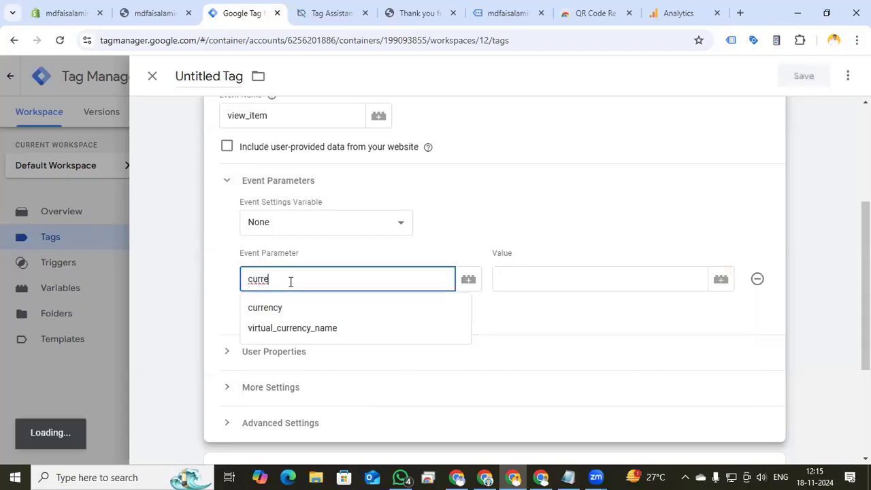
{"action": "left_click", "coordinate": [532, 282]}
{"action": "type", "text": "{{cu"}
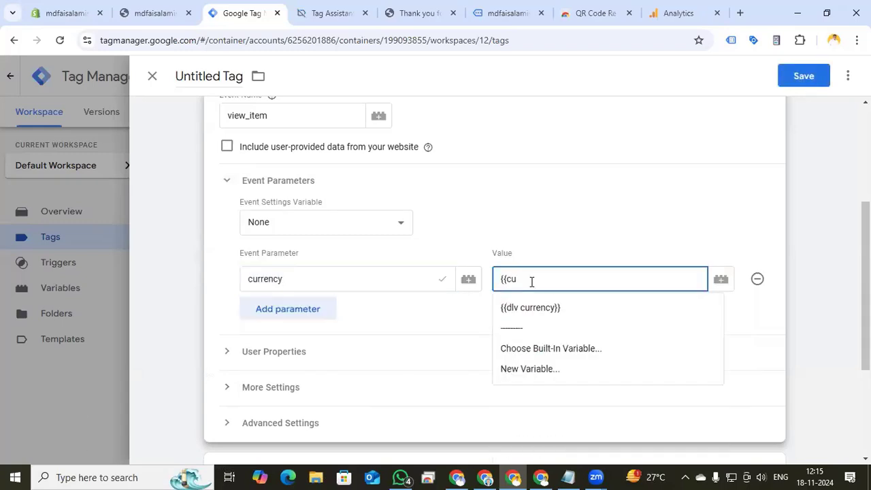
{"action": "left_click", "coordinate": [530, 308]}
Add a value event parameter with the value {{dlv value}}
{"action": "left_click", "coordinate": [328, 312]}
{"action": "left_click", "coordinate": [328, 313]}
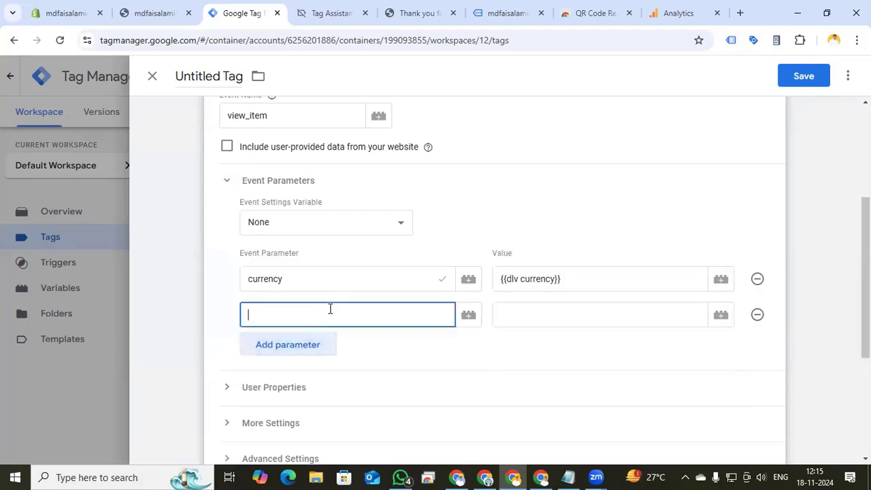
{"action": "type", "text": "value"}
{"action": "left_click", "coordinate": [562, 323]}
{"action": "type", "text": "{"}
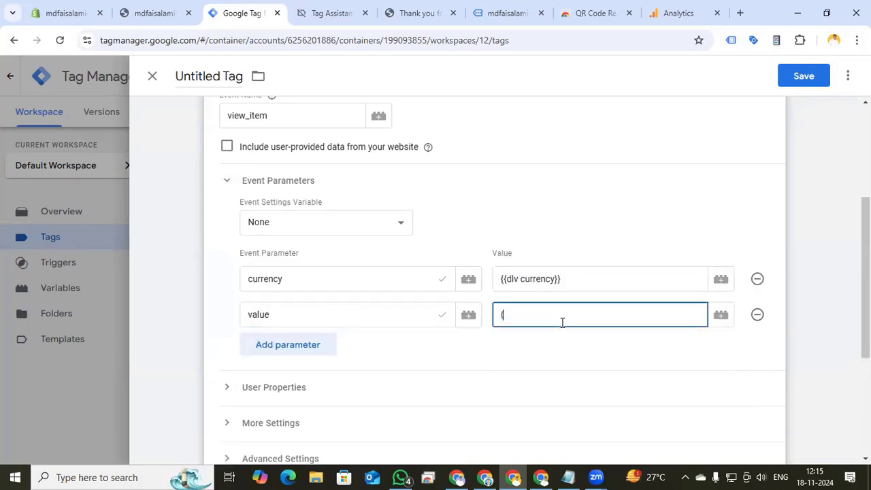
{"action": "type", "text": "{dlv"}
{"action": "left_click", "coordinate": [543, 348]}
Add an items event parameter with the value {{Ecommerce items}}
{"action": "left_click", "coordinate": [308, 345]}
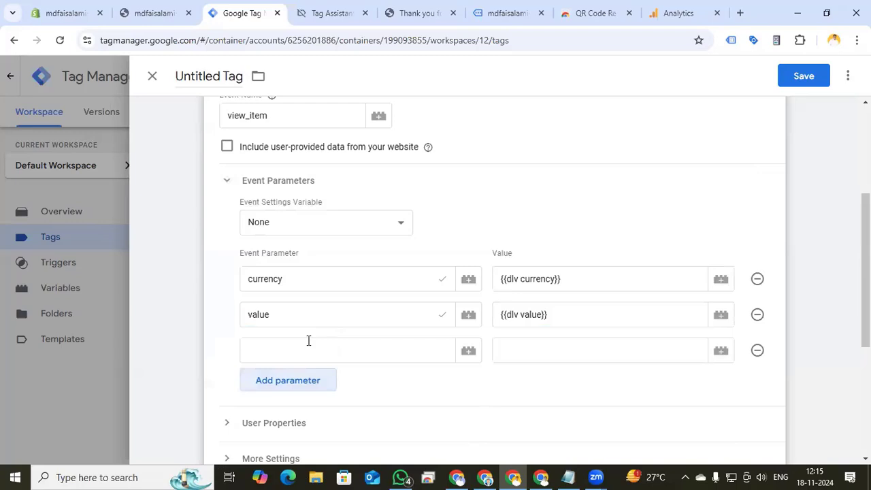
{"action": "left_click", "coordinate": [308, 342]}
{"action": "type", "text": "items"}
{"action": "left_click", "coordinate": [552, 349]}
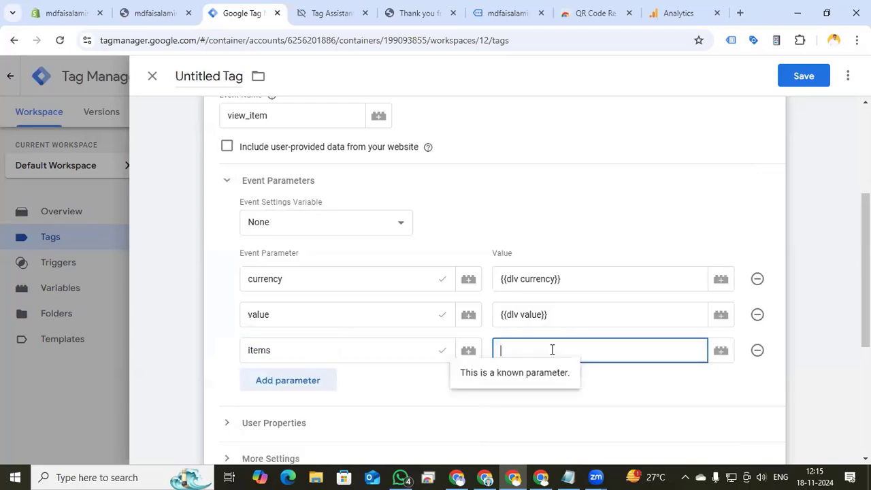
{"action": "type", "text": "{{e"}
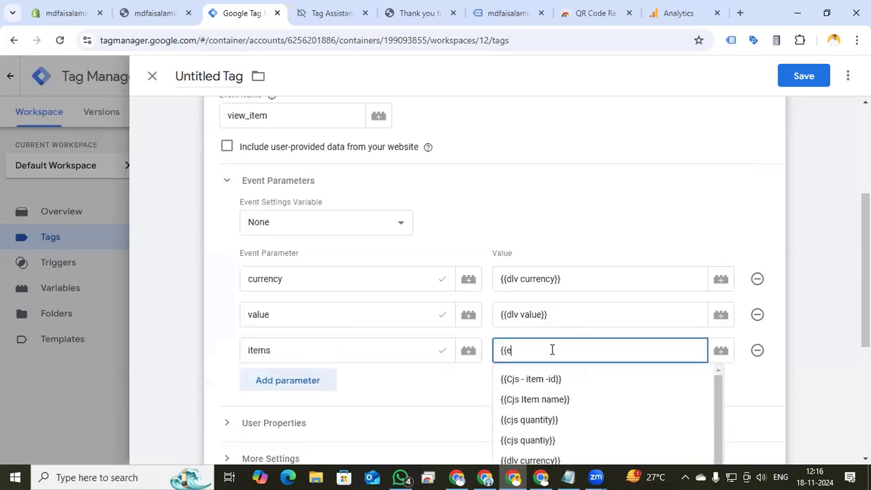
{"action": "type", "text": "c"}
{"action": "left_click", "coordinate": [551, 376]}
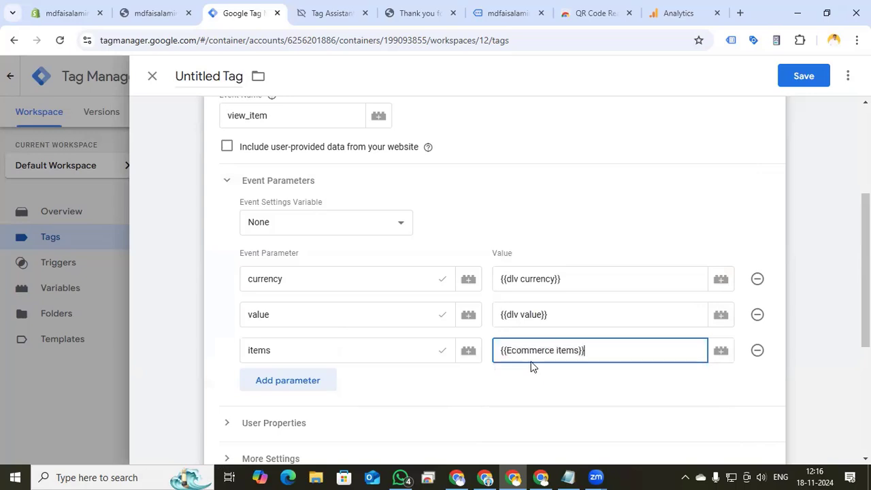
Add a fourth event parameter named event_id
{"action": "scroll", "coordinate": [409, 339], "scroll_direction": "down", "scroll_amount": 4}
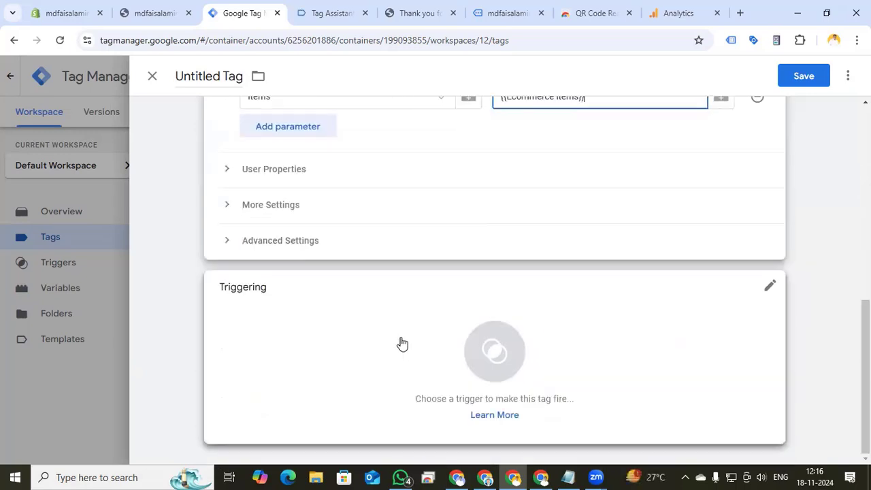
{"action": "scroll", "coordinate": [280, 261], "scroll_direction": "up", "scroll_amount": 2}
{"action": "left_click", "coordinate": [279, 260]}
{"action": "left_click", "coordinate": [279, 256]}
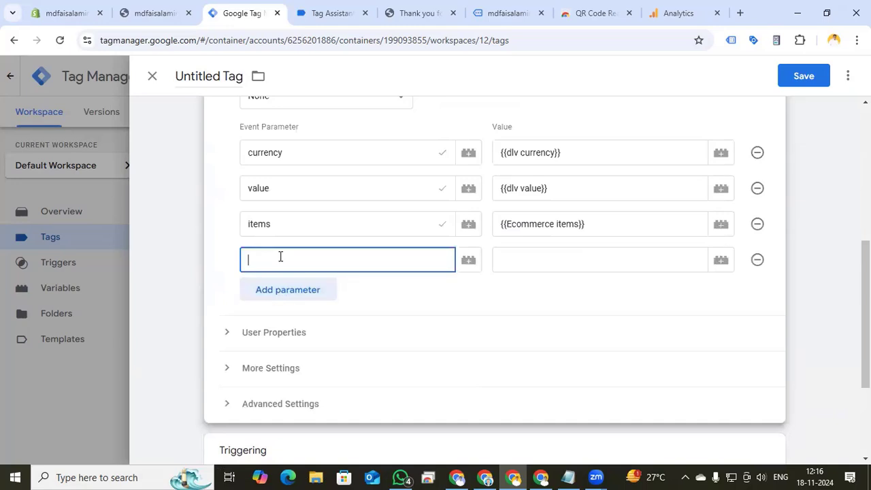
{"action": "type", "text": "event"}
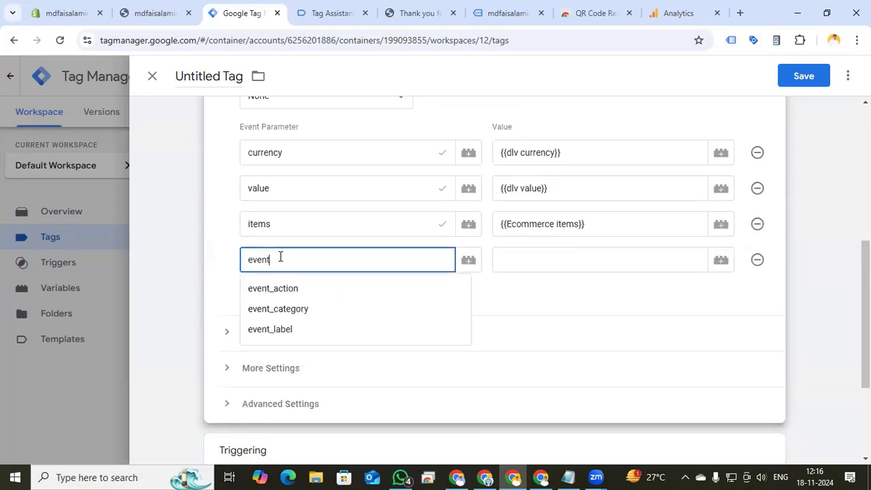
{"action": "type", "text": "_id"}
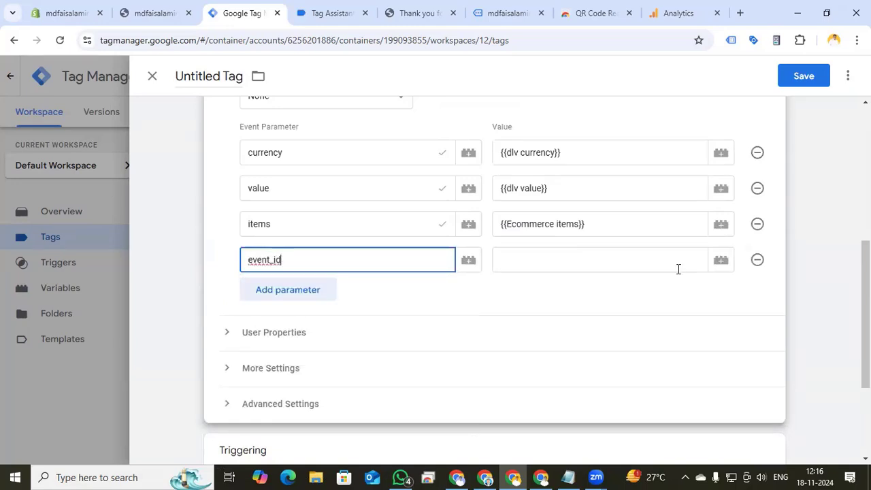
Create a new variable for event_id using the Event Id template by mbaersch from the Community Template Gallery
{"action": "left_click", "coordinate": [724, 268]}
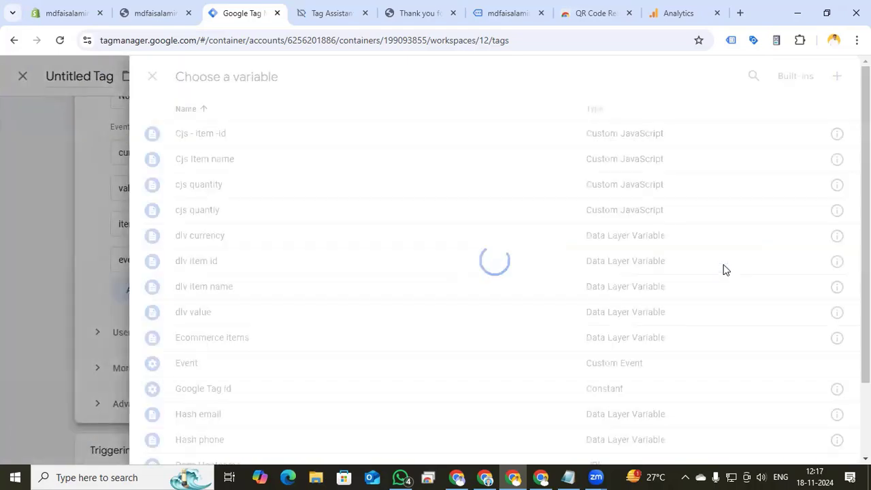
{"action": "left_click", "coordinate": [836, 82]}
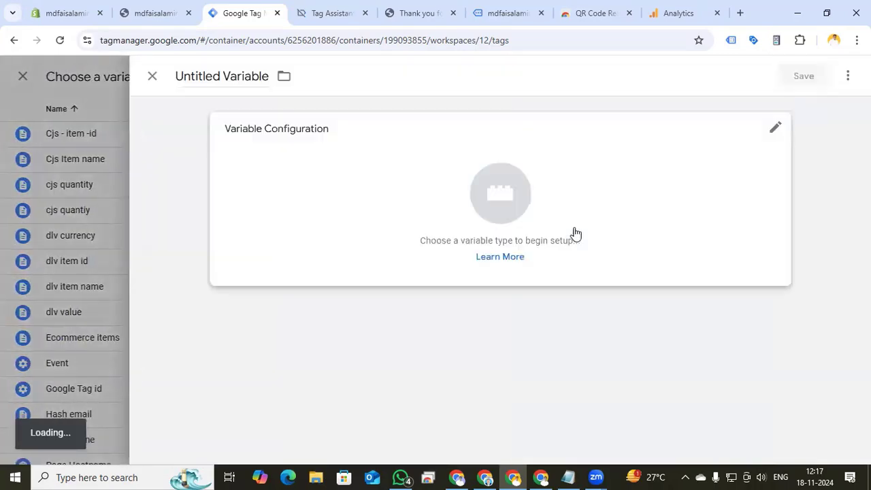
{"action": "left_click", "coordinate": [499, 203]}
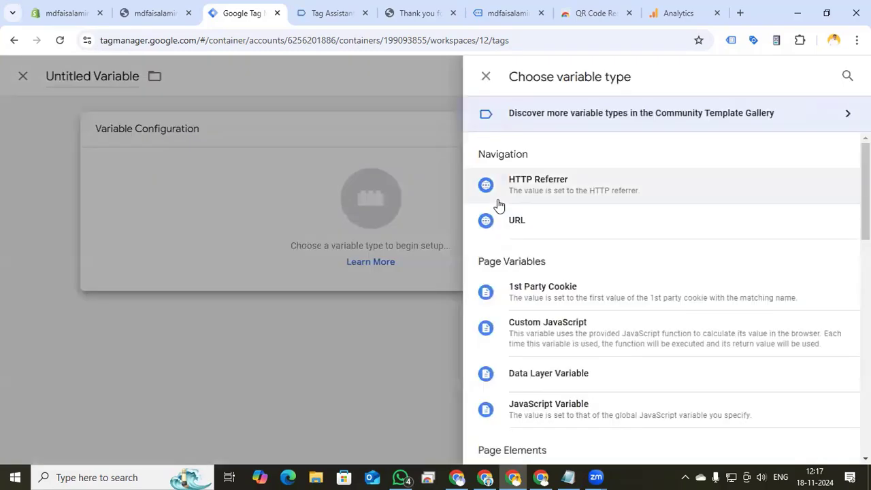
{"action": "scroll", "coordinate": [673, 243], "scroll_direction": "down", "scroll_amount": 3}
{"action": "scroll", "coordinate": [672, 243], "scroll_direction": "up", "scroll_amount": 3}
{"action": "left_click", "coordinate": [809, 114]}
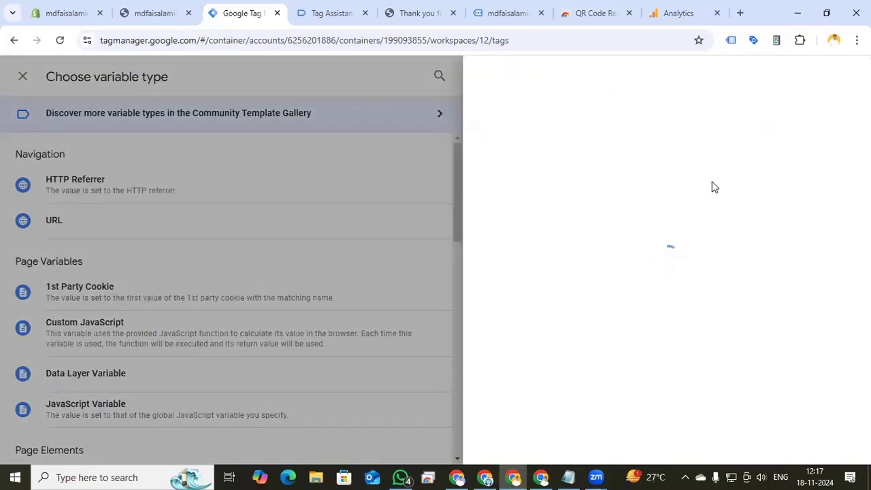
{"action": "left_click", "coordinate": [842, 78]}
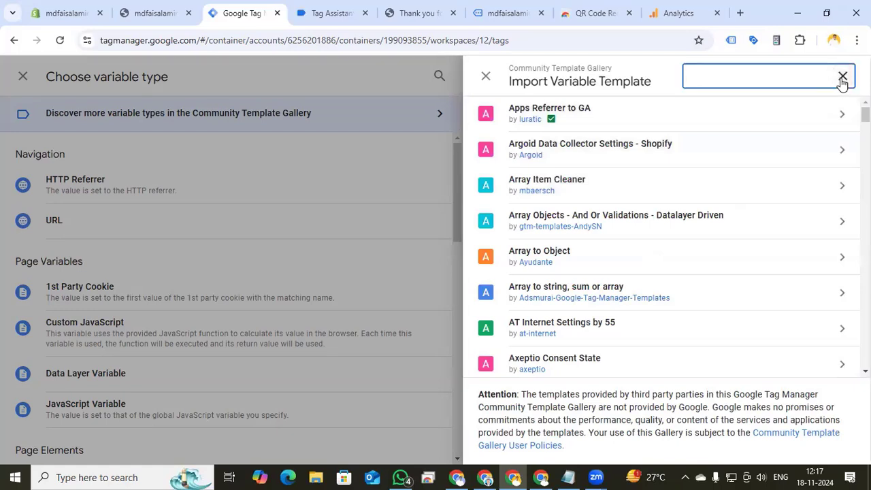
{"action": "type", "text": "event"}
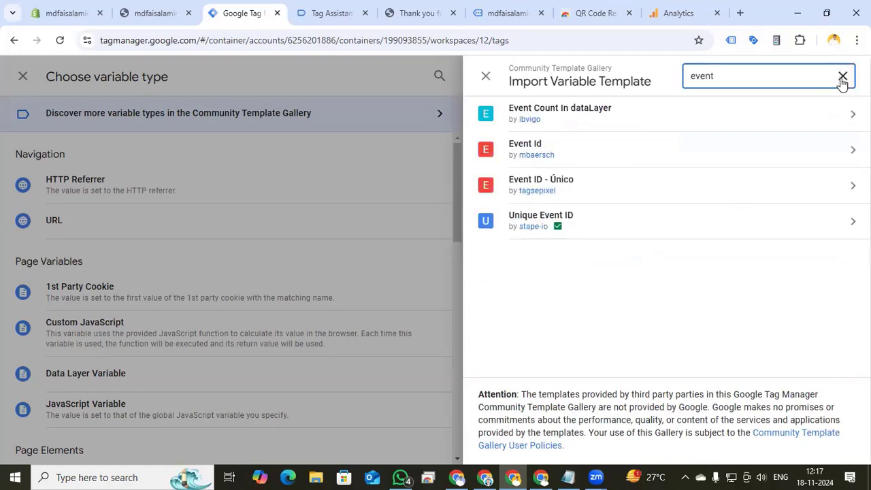
{"action": "left_click", "coordinate": [589, 160]}
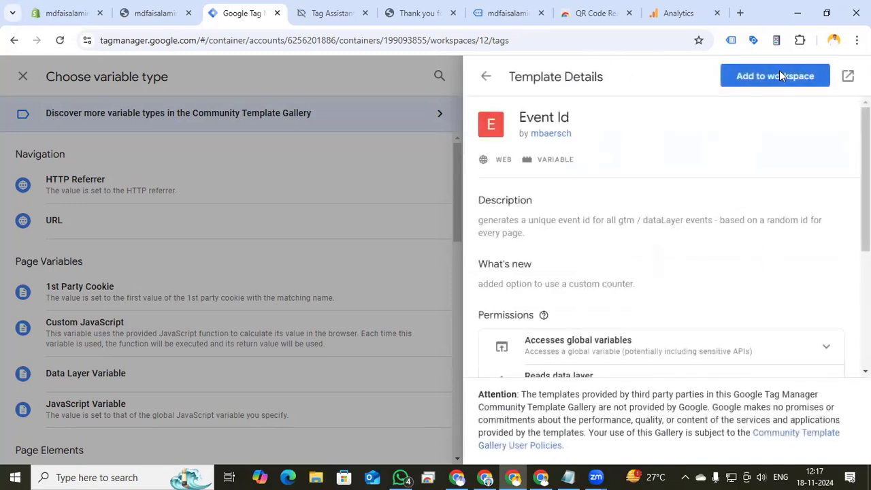
{"action": "left_click", "coordinate": [779, 72]}
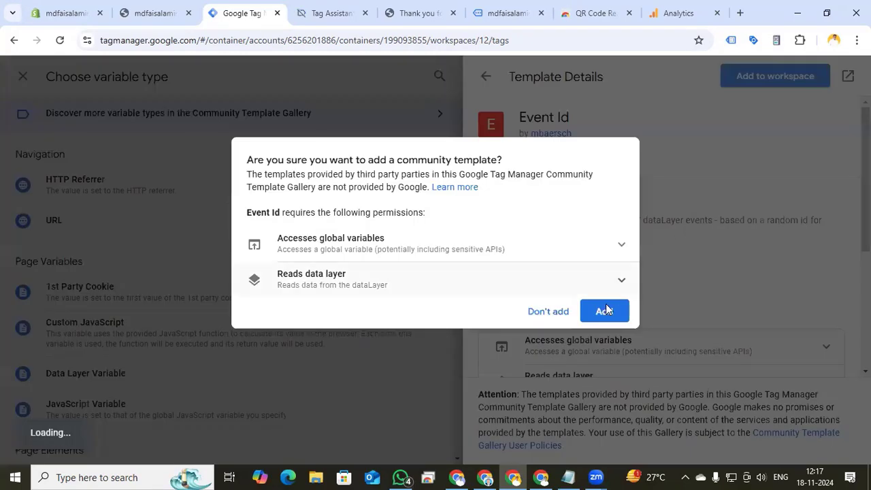
{"action": "left_click", "coordinate": [605, 311]}
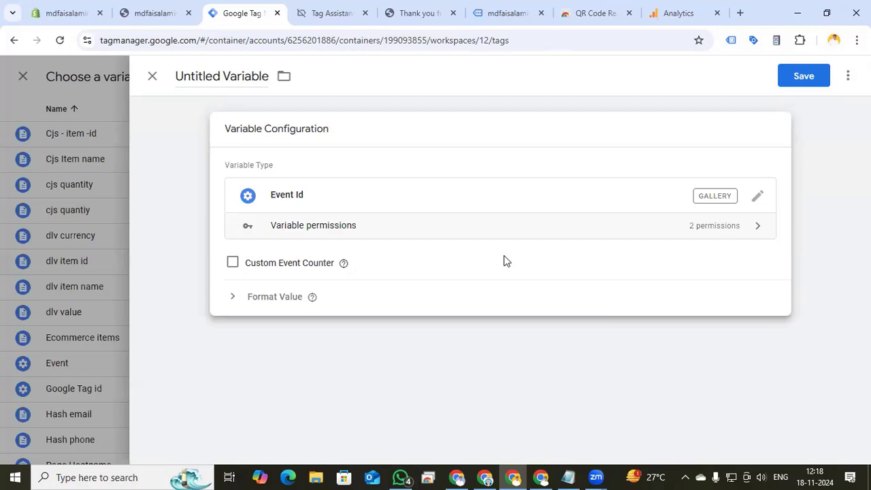
Name the variable Event Id and save it as the event_id parameter's value
{"action": "double_click", "coordinate": [215, 76]}
{"action": "key", "text": "ctrl+a"}
{"action": "type", "text": "Event"}
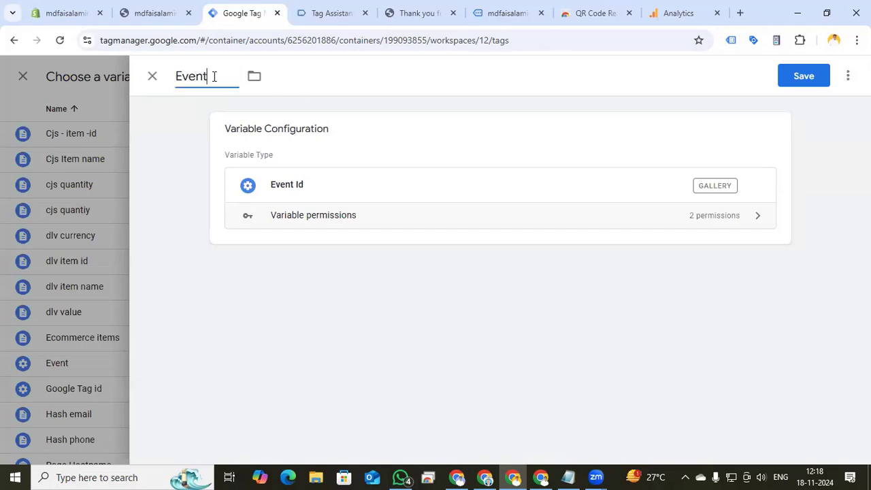
{"action": "type", "text": " Id"}
{"action": "left_click", "coordinate": [792, 78]}
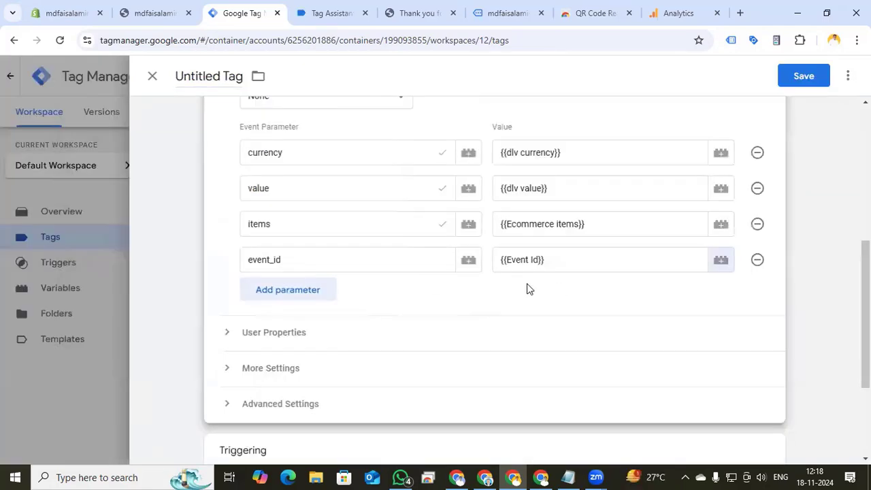
Set the new GA4 event tag's firing trigger to Event - View item
{"action": "scroll", "coordinate": [385, 294], "scroll_direction": "up", "scroll_amount": 1}
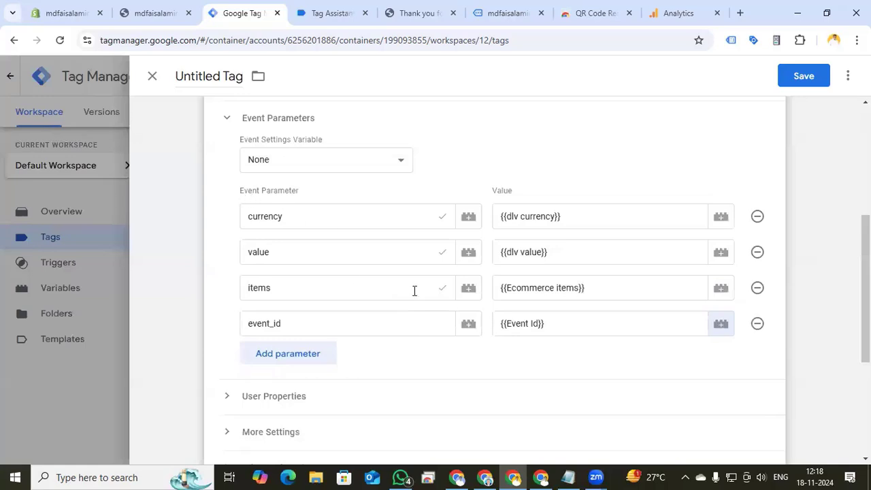
{"action": "scroll", "coordinate": [414, 293], "scroll_direction": "down", "scroll_amount": 3}
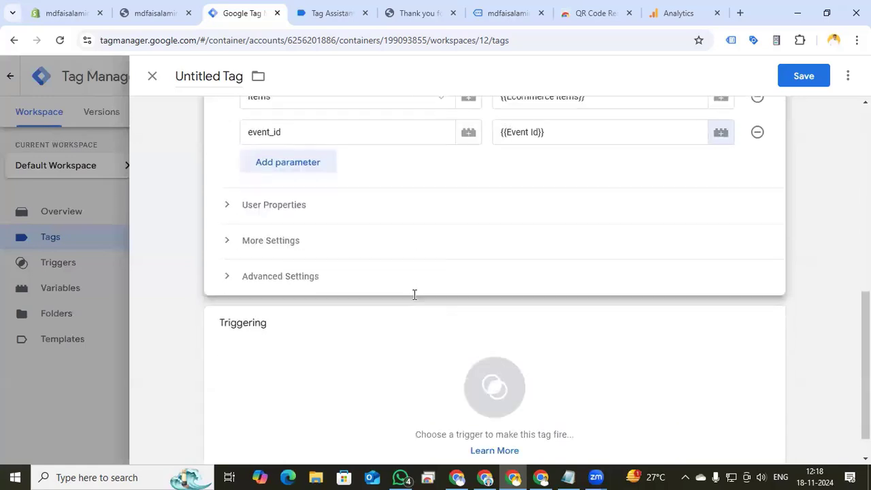
{"action": "left_click", "coordinate": [502, 395]}
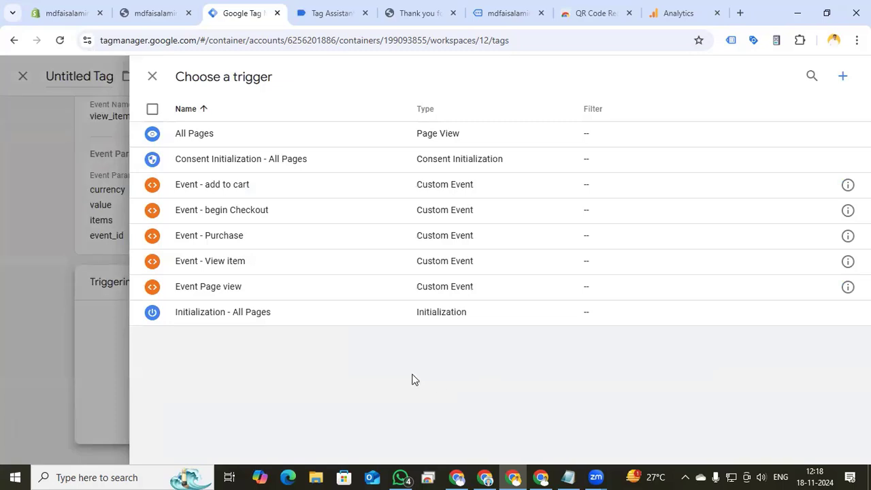
{"action": "left_click", "coordinate": [254, 267]}
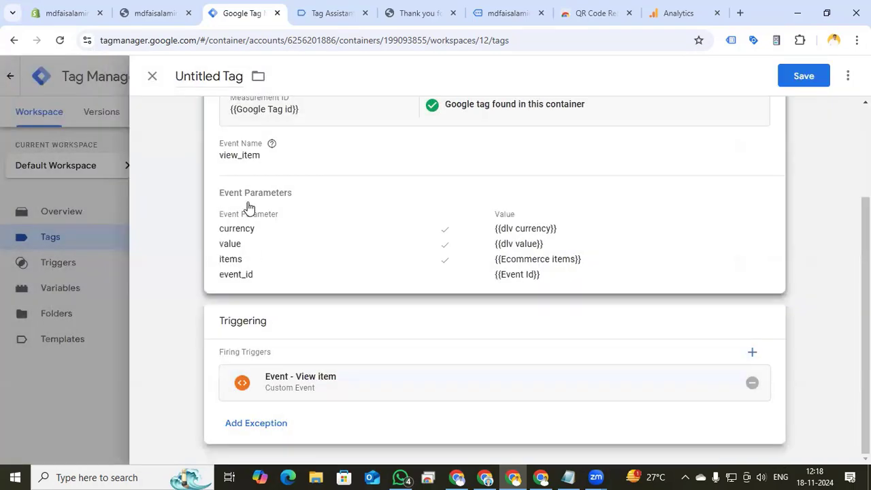
Name the tag GA4 - Tiktok - SS - View item and save it
{"action": "scroll", "coordinate": [241, 184], "scroll_direction": "up", "scroll_amount": 3}
{"action": "left_click", "coordinate": [209, 79]}
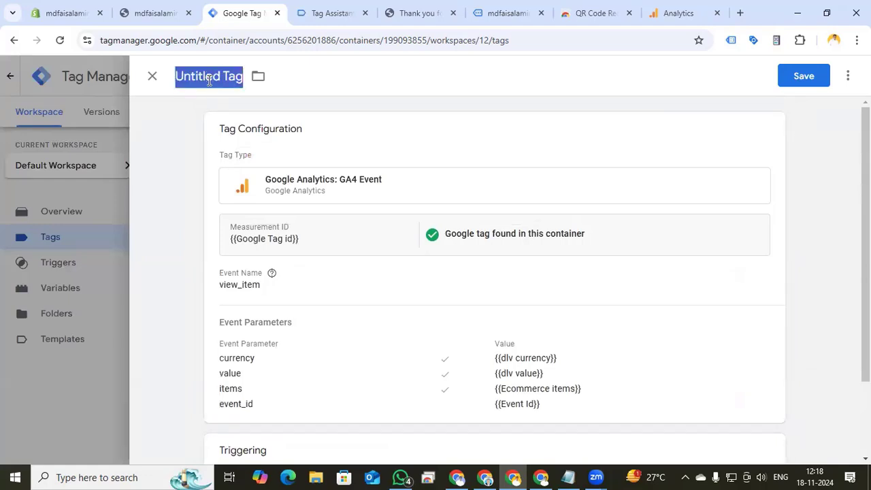
{"action": "type", "text": "GA"}
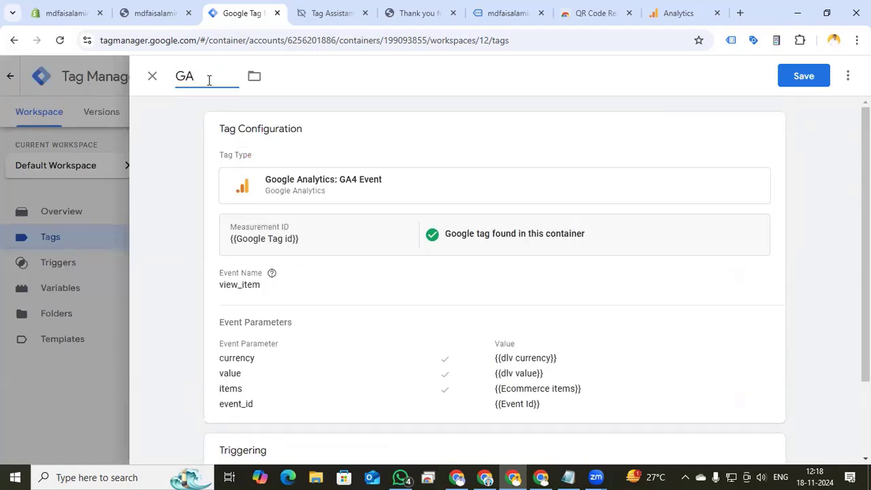
{"action": "type", "text": "4 - Tiktok - SS"}
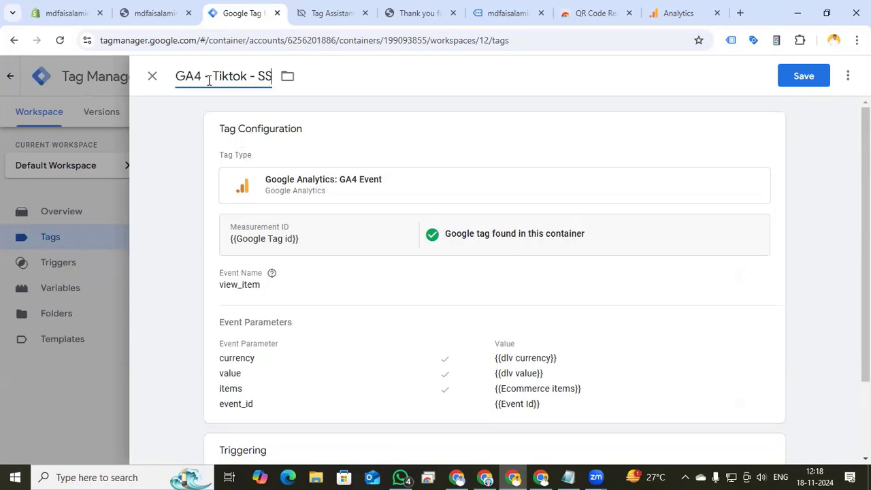
{"action": "type", "text": " - View item"}
{"action": "left_click", "coordinate": [804, 76]}
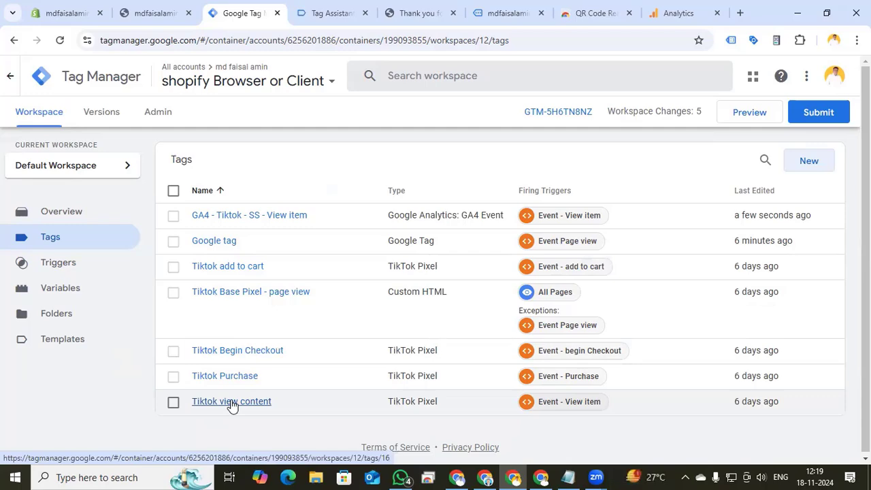
Set the Tiktok view content tag's de-duplication Event ID to {{Event Id}} and save the tag
{"action": "left_click", "coordinate": [232, 403]}
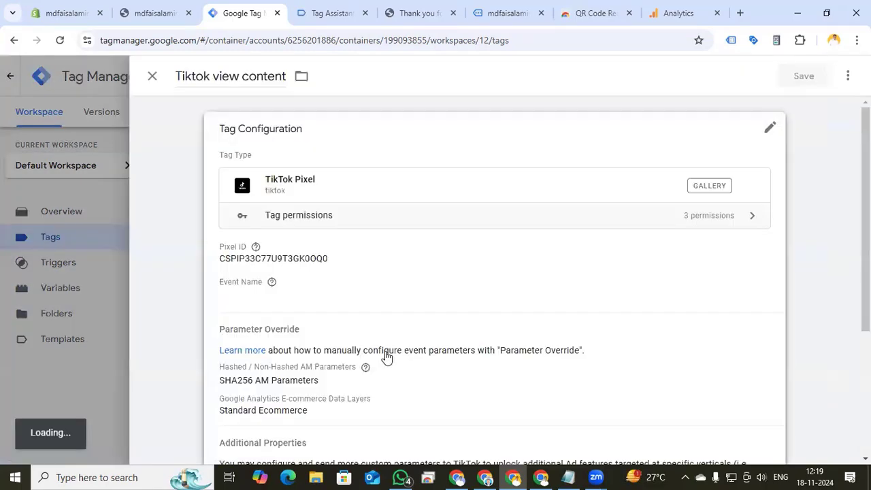
{"action": "scroll", "coordinate": [386, 357], "scroll_direction": "down", "scroll_amount": 4}
{"action": "left_click", "coordinate": [587, 135]}
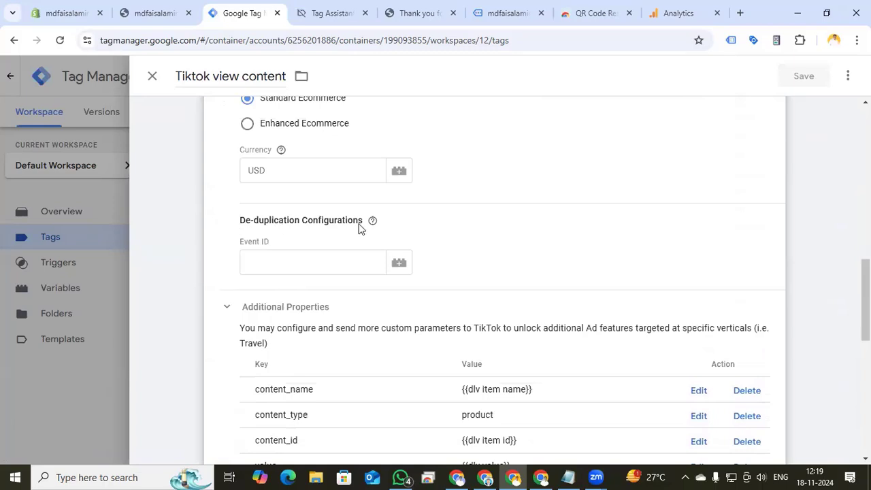
{"action": "left_click", "coordinate": [260, 264]}
{"action": "type", "text": "{{ev"}
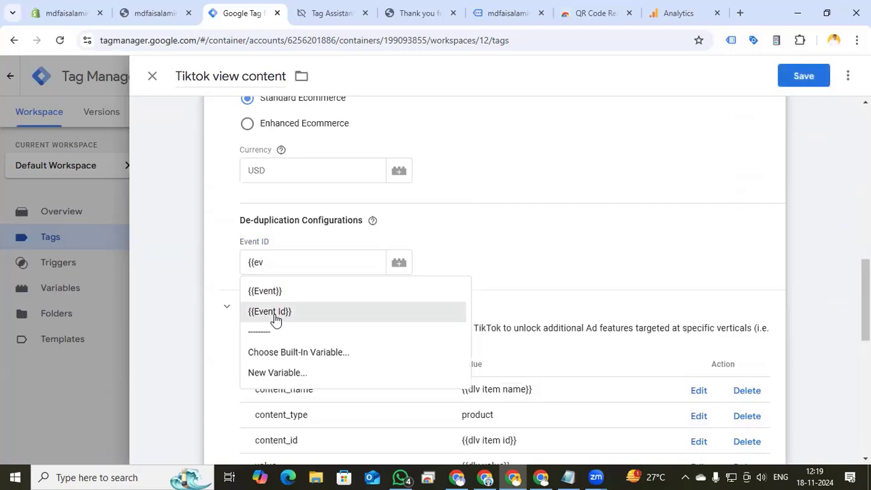
{"action": "left_click", "coordinate": [272, 312]}
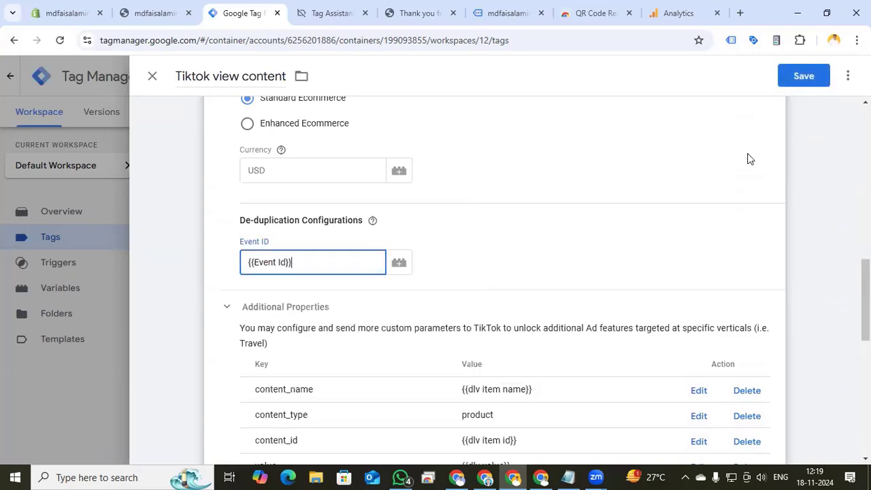
{"action": "left_click", "coordinate": [806, 85]}
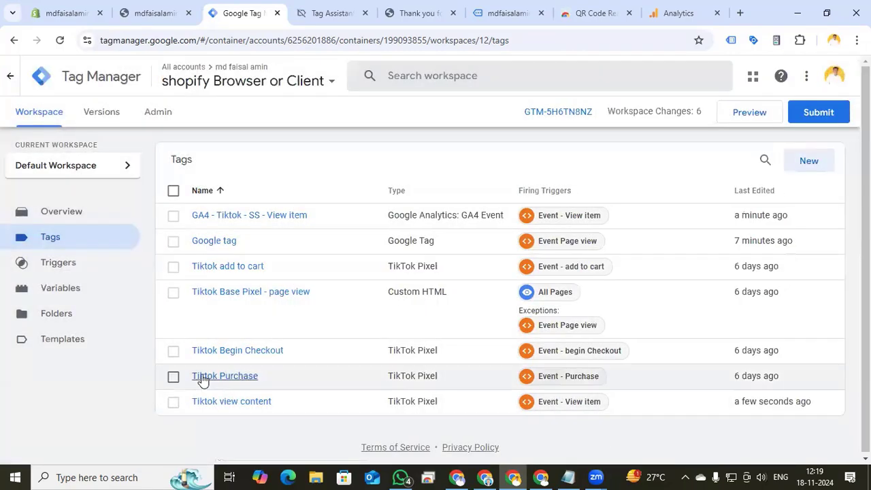
Set the Tiktok Purchase tag's de-duplication Event ID to {{Event Id}} and save the tag
{"action": "left_click", "coordinate": [201, 375]}
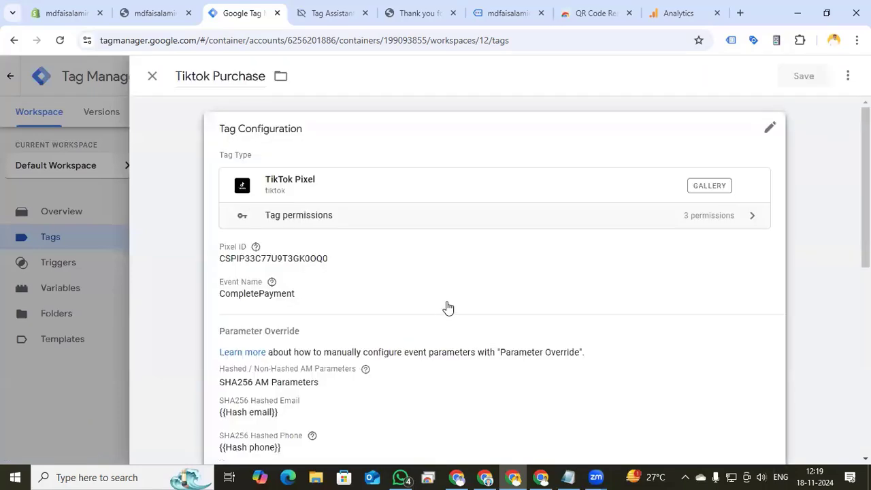
{"action": "scroll", "coordinate": [470, 279], "scroll_direction": "down", "scroll_amount": 7}
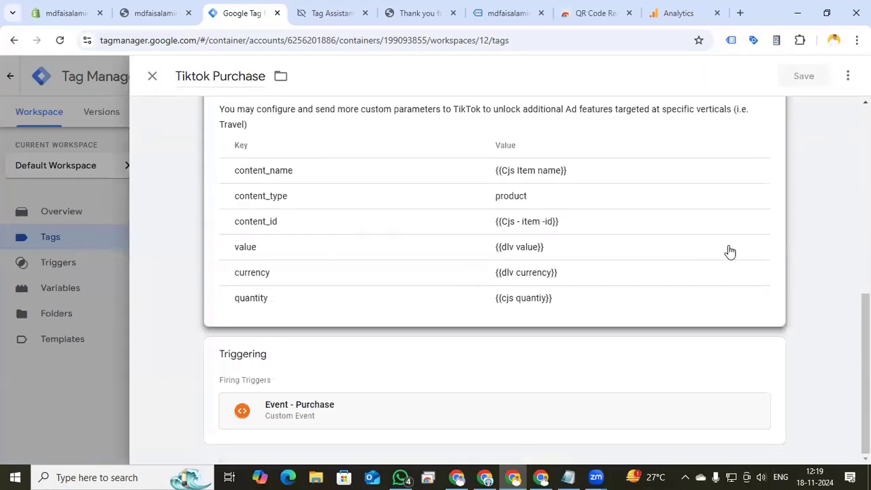
{"action": "left_click", "coordinate": [677, 138]}
{"action": "left_click", "coordinate": [227, 236]}
{"action": "scroll", "coordinate": [231, 303], "scroll_direction": "down", "scroll_amount": 6}
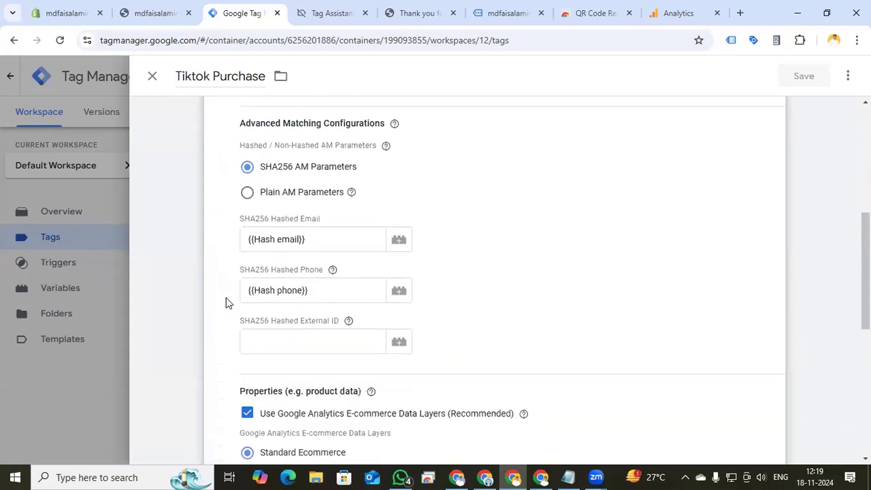
{"action": "left_click", "coordinate": [253, 403]}
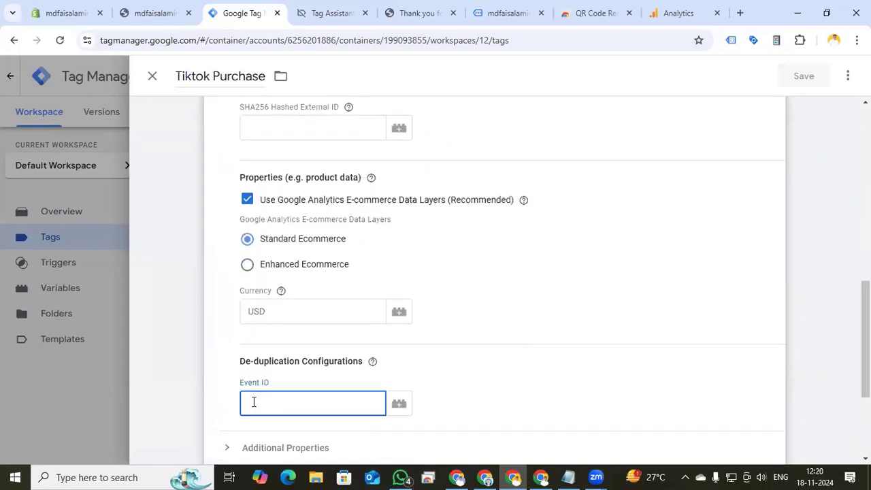
{"action": "type", "text": "{{Ev"}
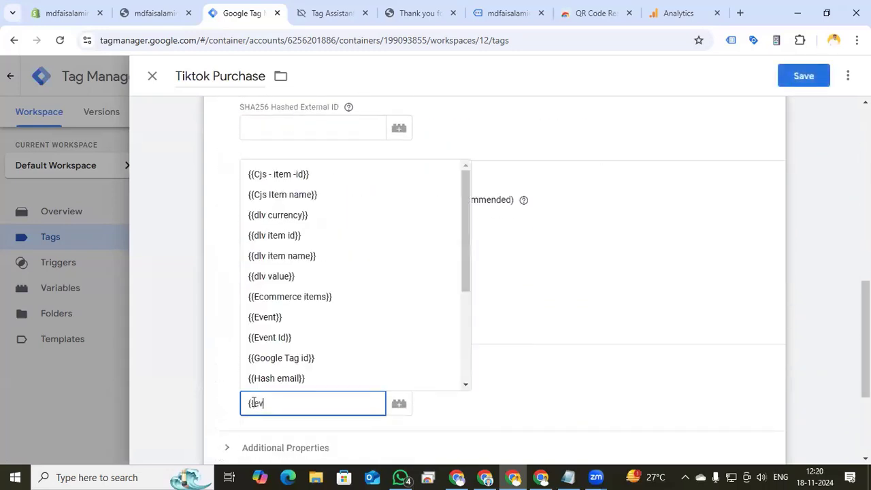
{"action": "left_click", "coordinate": [311, 314]}
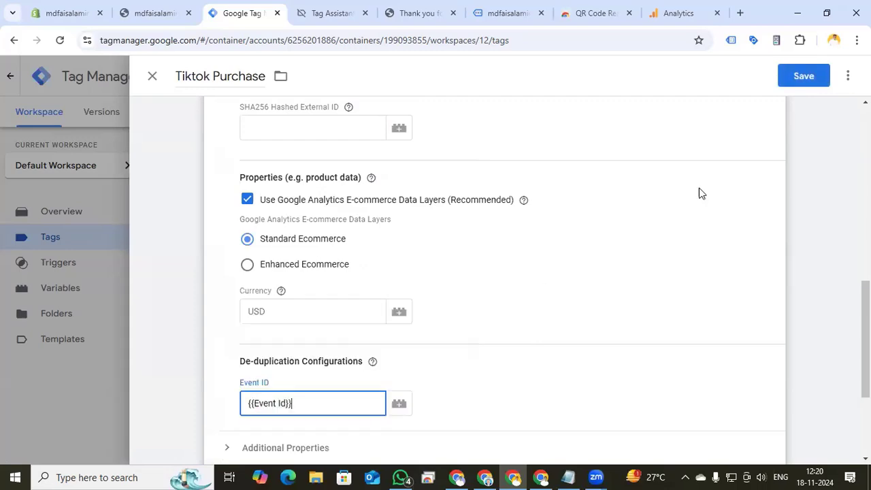
{"action": "left_click", "coordinate": [804, 76]}
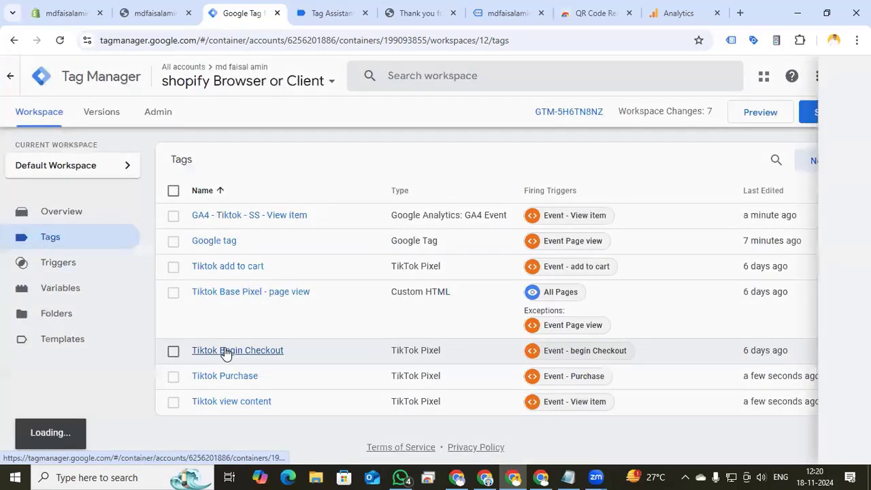
Set the Tiktok Begin Checkout tag's de-duplication Event ID to {{Event Id}} and save the tag
{"action": "left_click", "coordinate": [226, 350]}
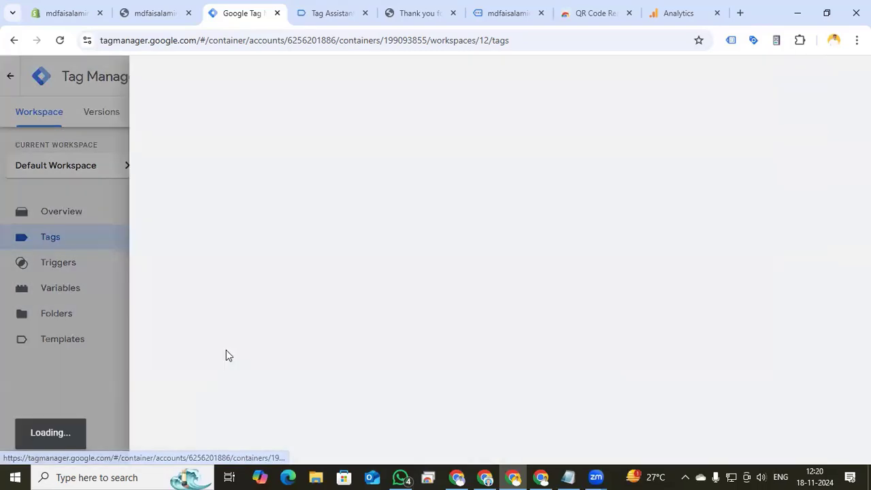
{"action": "left_click", "coordinate": [735, 310]}
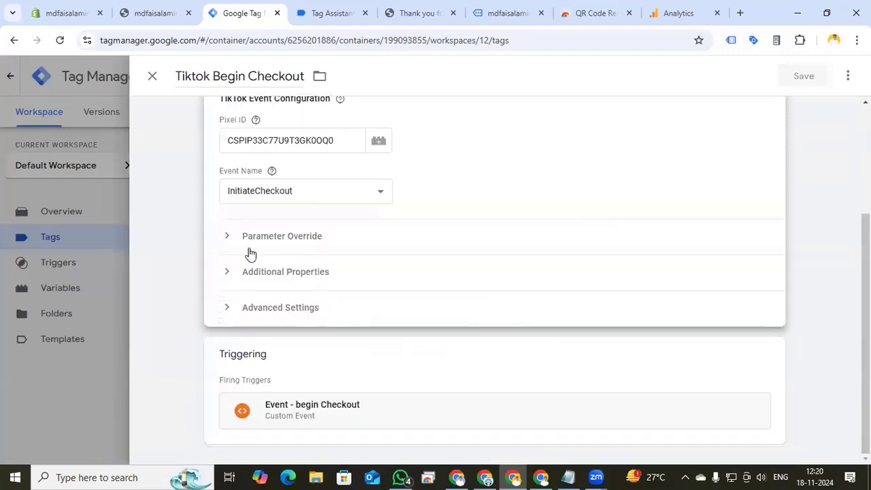
{"action": "left_click", "coordinate": [228, 237]}
{"action": "scroll", "coordinate": [244, 312], "scroll_direction": "down", "scroll_amount": 10}
{"action": "left_click", "coordinate": [273, 269]}
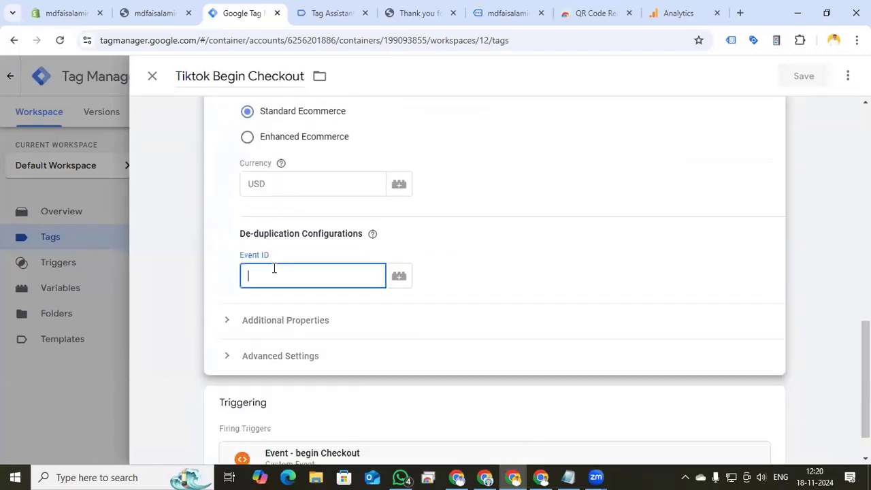
{"action": "type", "text": "{"}
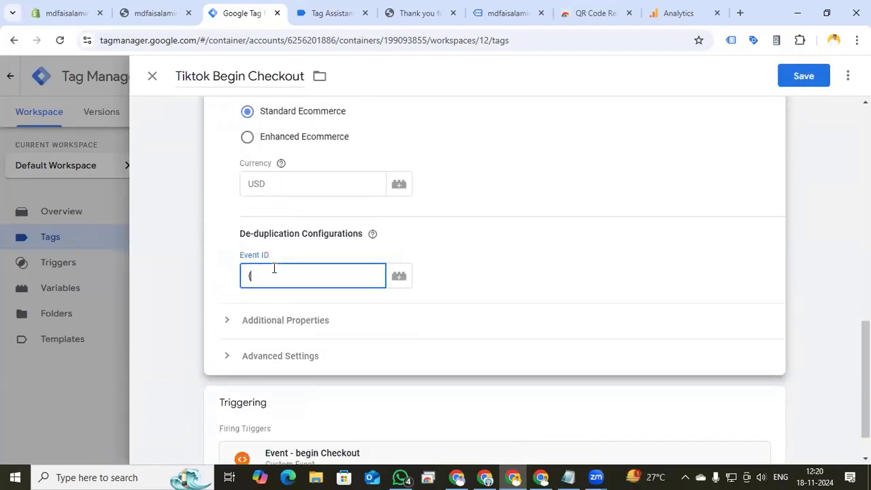
{"action": "type", "text": "{ev"}
{"action": "left_click", "coordinate": [272, 324]}
{"action": "left_click", "coordinate": [803, 76]}
Paste the event ID variable into the Tiktok add to cart tag's de-duplication Event ID and save the tag
{"action": "left_click", "coordinate": [224, 266]}
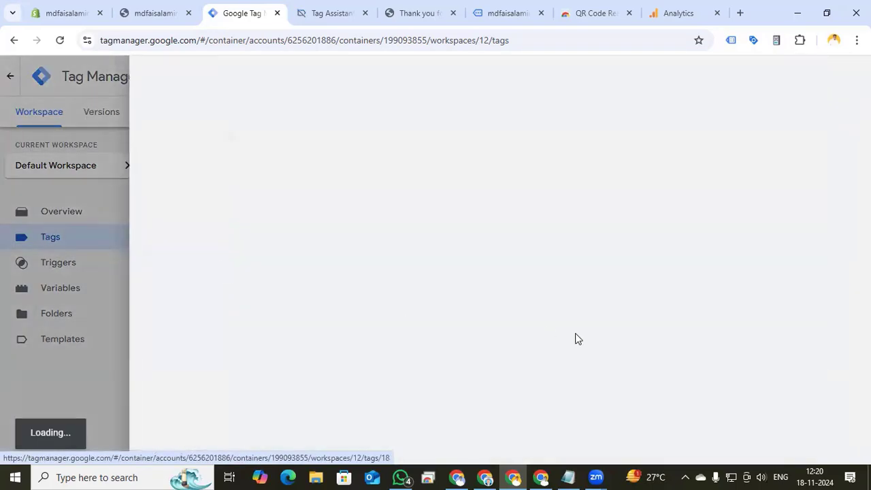
{"action": "left_click", "coordinate": [577, 347]}
{"action": "left_click", "coordinate": [284, 339]}
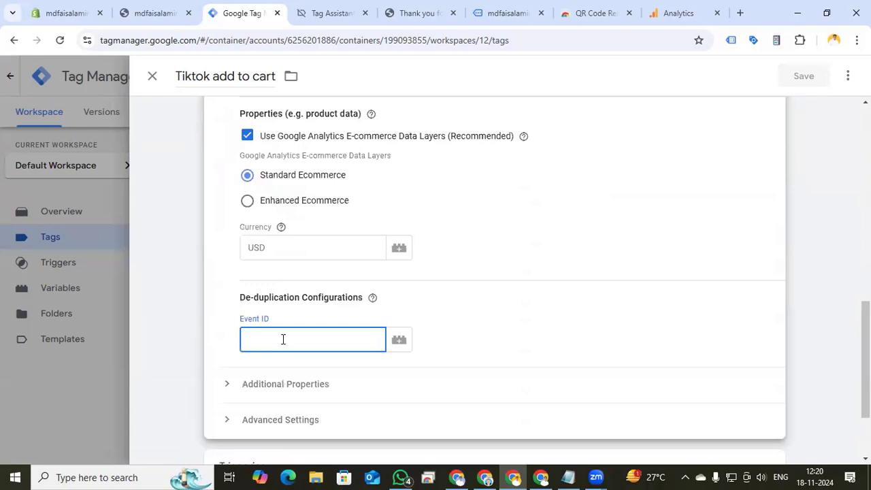
{"action": "type", "text": "{{Event Id}}"}
{"action": "left_click", "coordinate": [800, 79]}
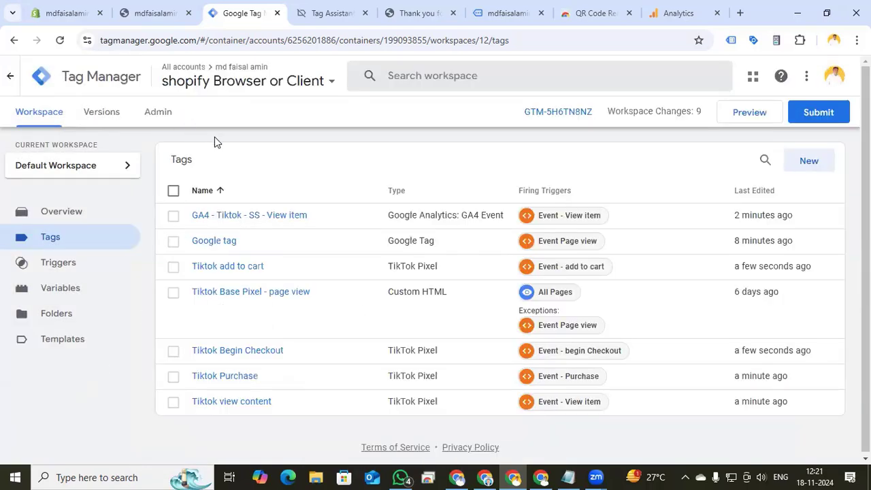
Duplicate the GA4 - Tiktok - SS - View item tag and rename the copy GA4 - Tiktok - SS - add to cart
{"action": "left_click", "coordinate": [151, 115]}
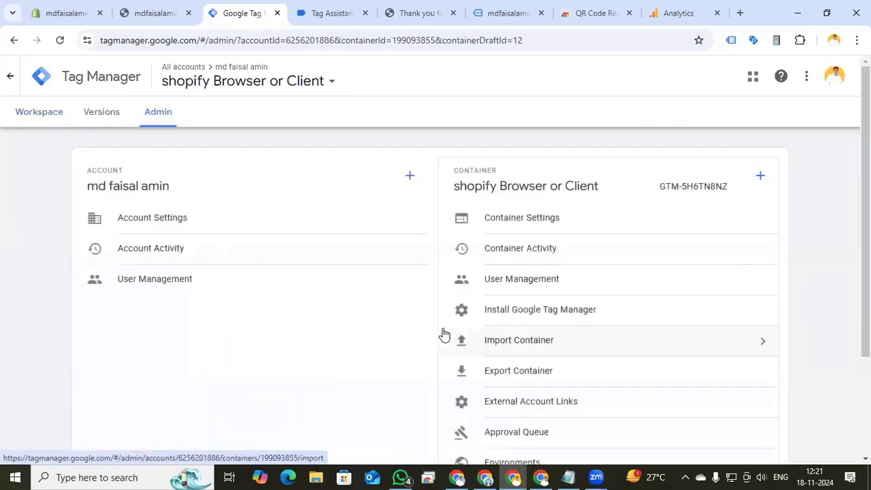
{"action": "key", "text": "alt+Left"}
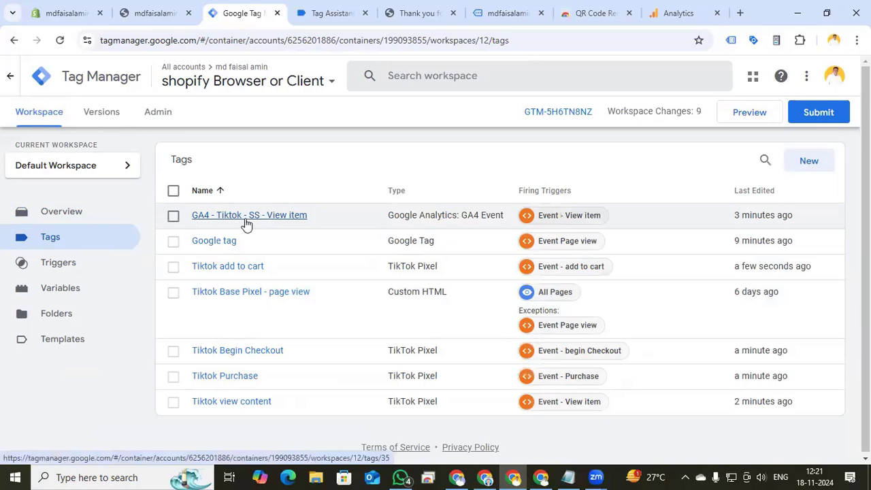
{"action": "left_click", "coordinate": [253, 224]}
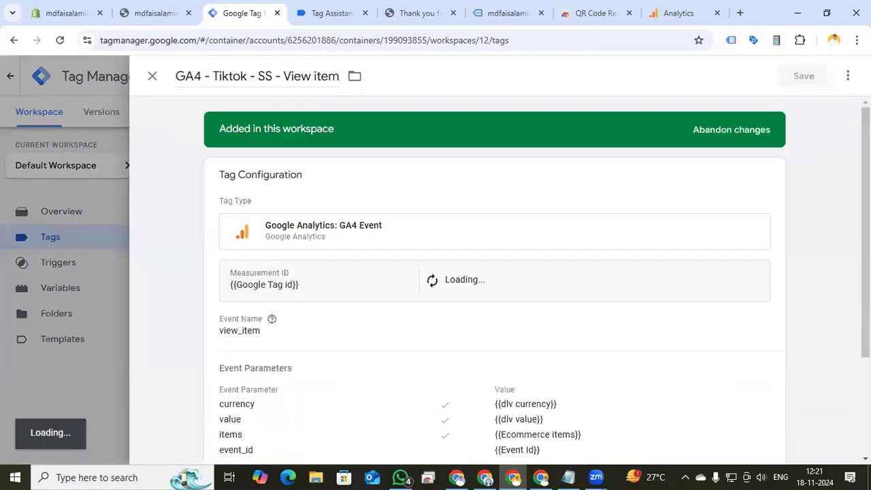
{"action": "left_click", "coordinate": [848, 75]}
{"action": "left_click", "coordinate": [812, 107]}
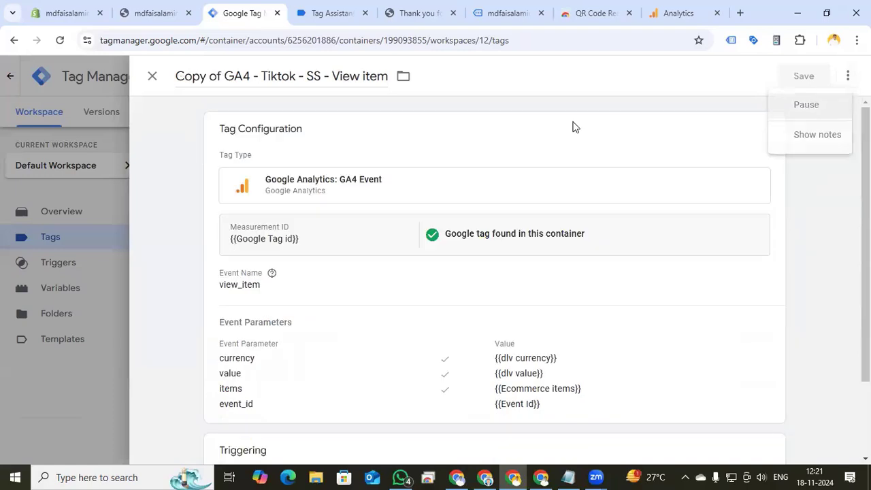
{"action": "left_click_drag", "start_coordinate": [223, 79], "coordinate": [158, 84]}
{"action": "key", "text": "BackSpace"}
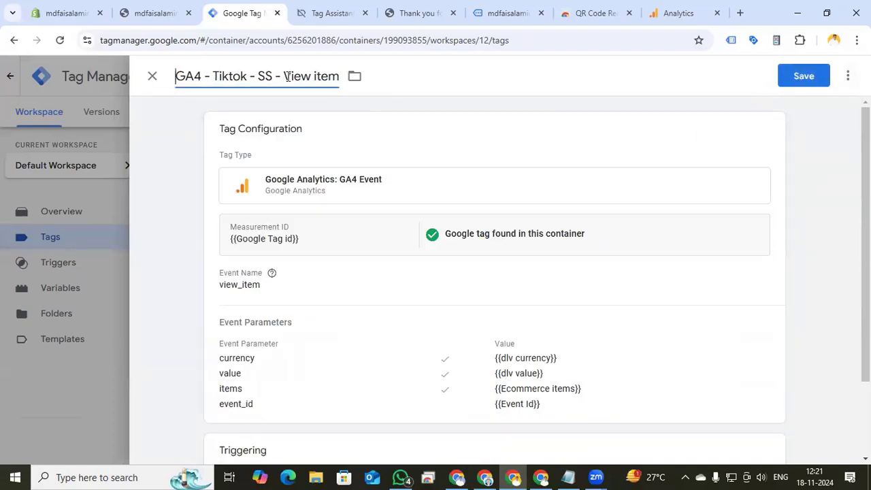
{"action": "left_click_drag", "start_coordinate": [284, 76], "coordinate": [337, 74]}
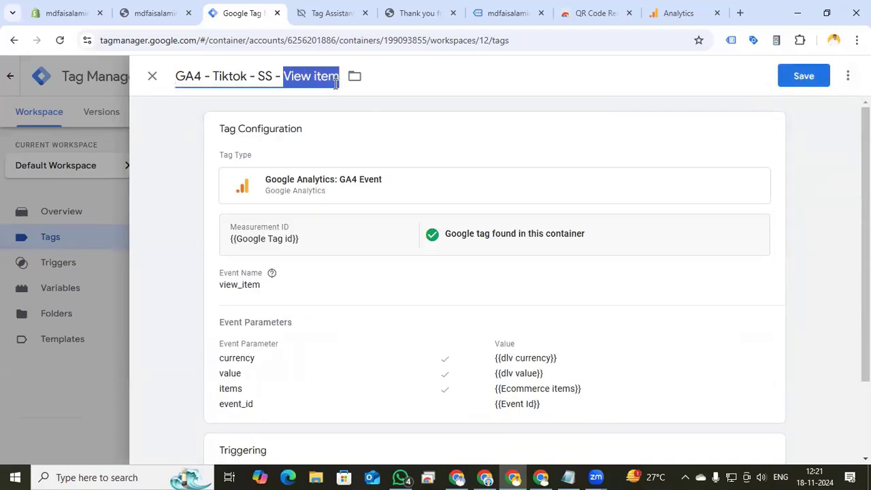
{"action": "type", "text": "add to cart"}
Change the copied tag's event name to add-to-cart
{"action": "left_click", "coordinate": [276, 313]}
{"action": "left_click_drag", "start_coordinate": [276, 322], "coordinate": [195, 325]}
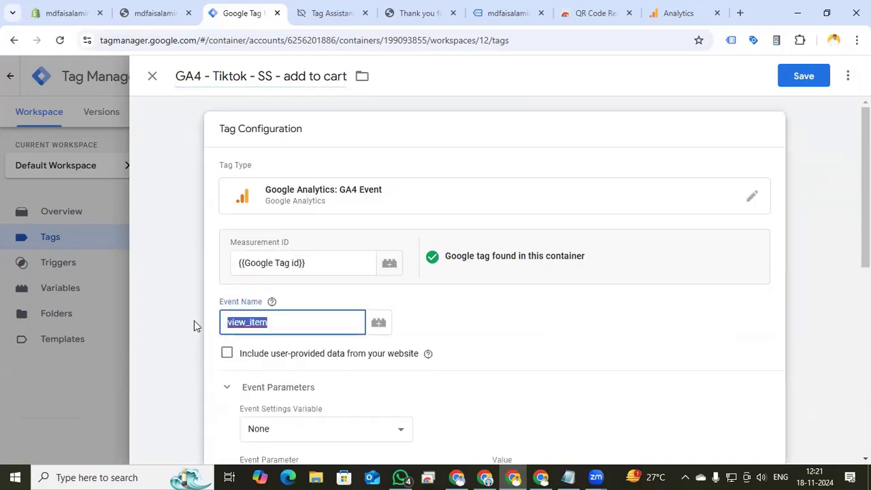
{"action": "left_click", "coordinate": [271, 308]}
{"action": "left_click_drag", "start_coordinate": [271, 323], "coordinate": [229, 322]}
{"action": "key", "text": "BackSpace"}
{"action": "left_click", "coordinate": [326, 13]}
{"action": "type", "text": "add-to-cart"}
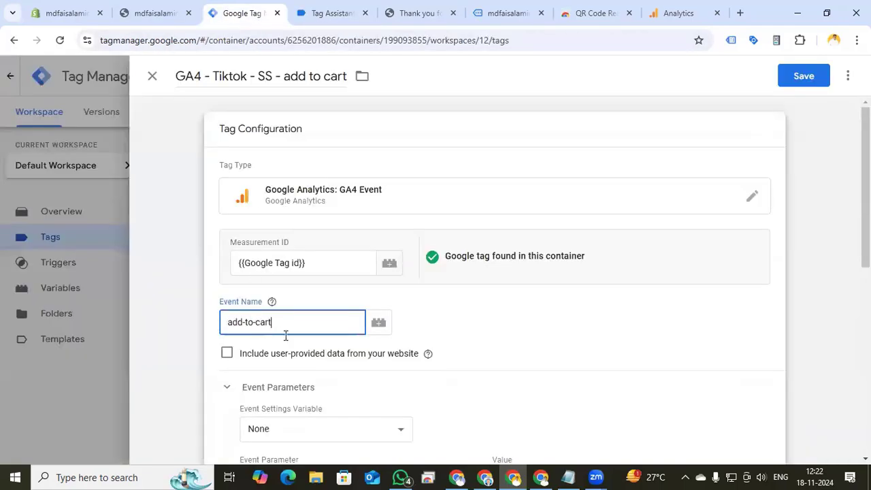
{"action": "scroll", "coordinate": [430, 282], "scroll_direction": "down", "scroll_amount": 8}
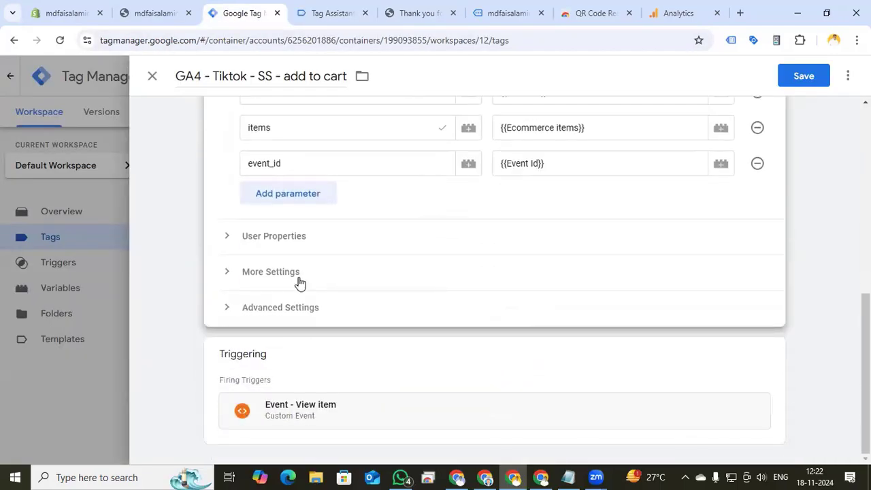
Replace the add to cart GA4 tag's firing trigger with Event - add to cart and save the tag
{"action": "left_click", "coordinate": [772, 356]}
{"action": "left_click", "coordinate": [735, 381]}
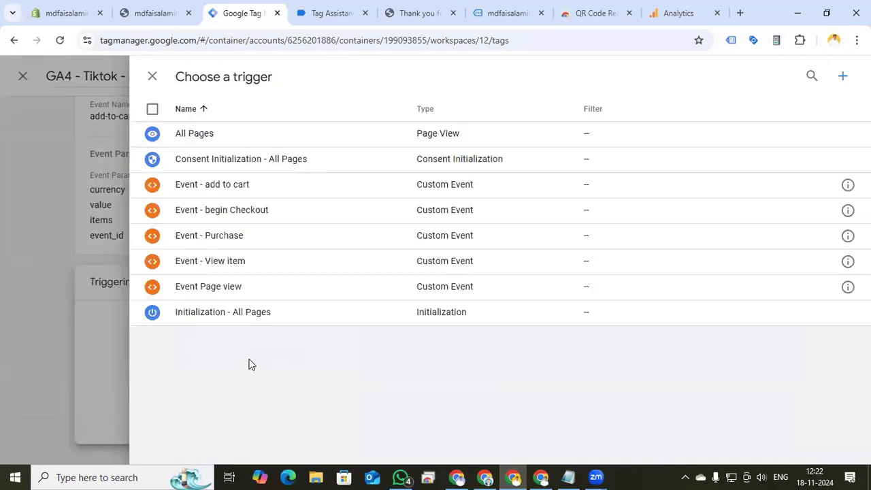
{"action": "left_click", "coordinate": [235, 185]}
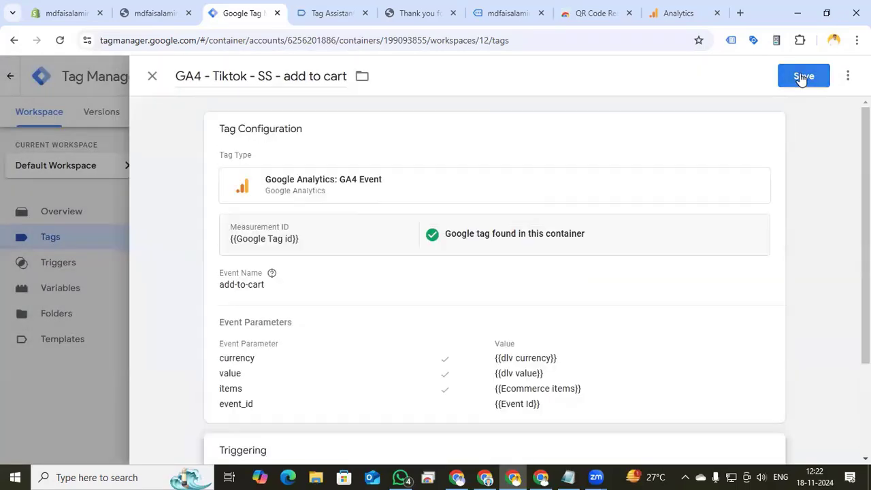
{"action": "left_click", "coordinate": [802, 78]}
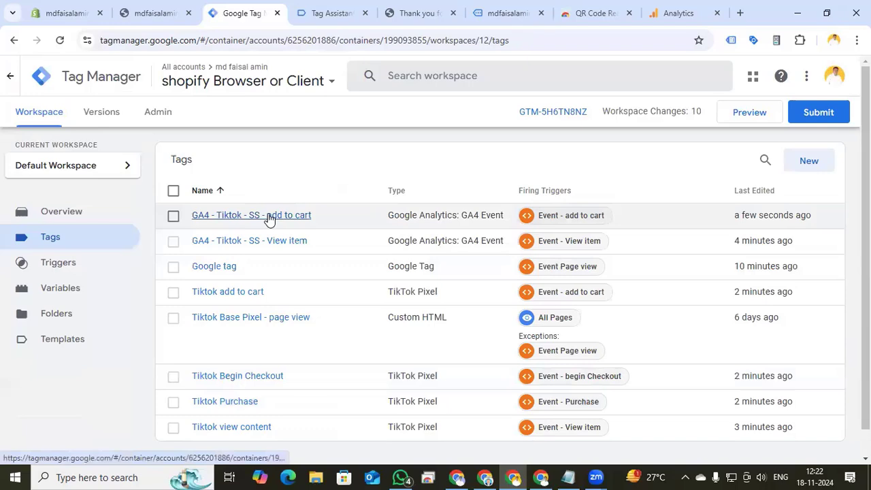
Copy the GA4 - Tiktok - SS - add to cart tag and rename the copy GA4 - Tiktok - SS - begin checkout
{"action": "left_click", "coordinate": [287, 218]}
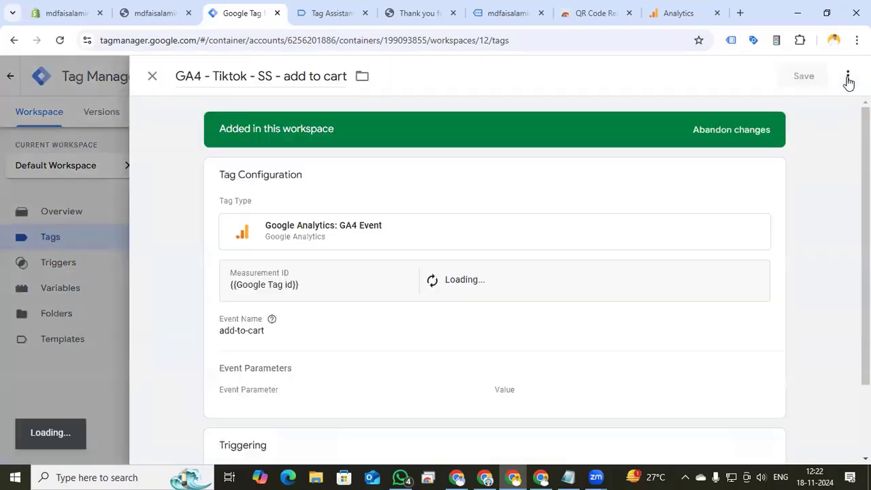
{"action": "left_click", "coordinate": [849, 76]}
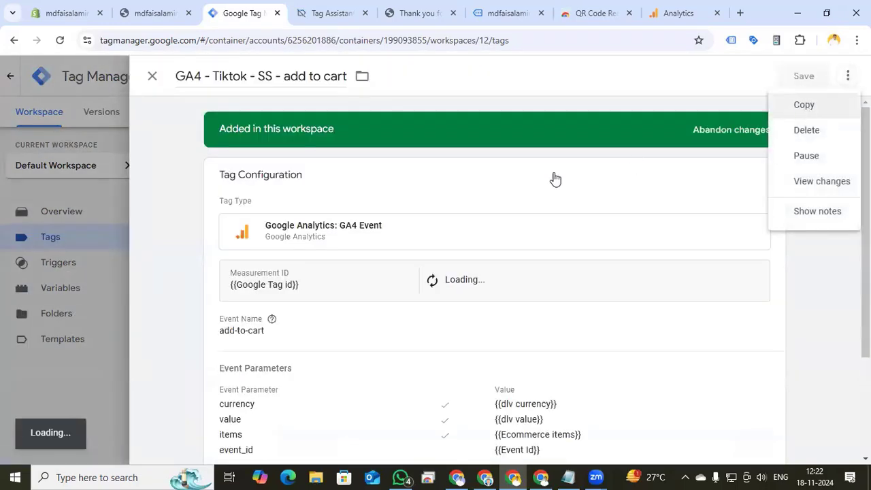
{"action": "key", "text": "BackSpace"}
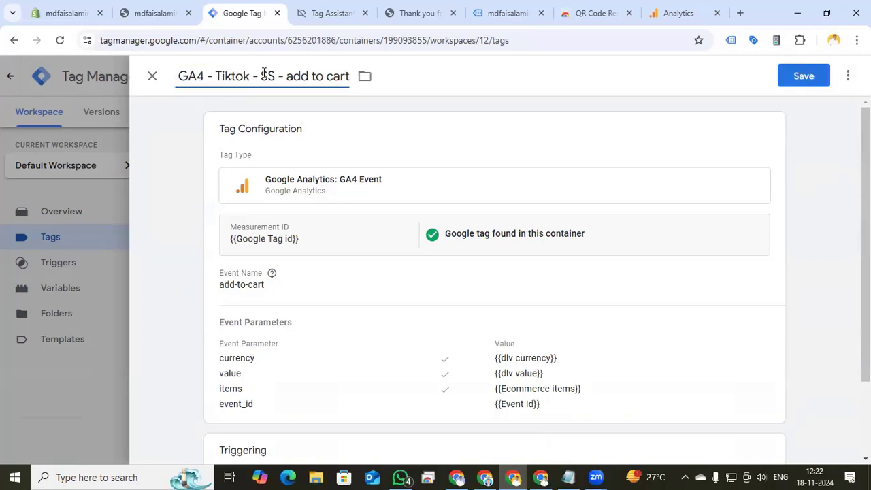
{"action": "left_click_drag", "start_coordinate": [287, 77], "coordinate": [352, 76]}
{"action": "type", "text": "begin che"}
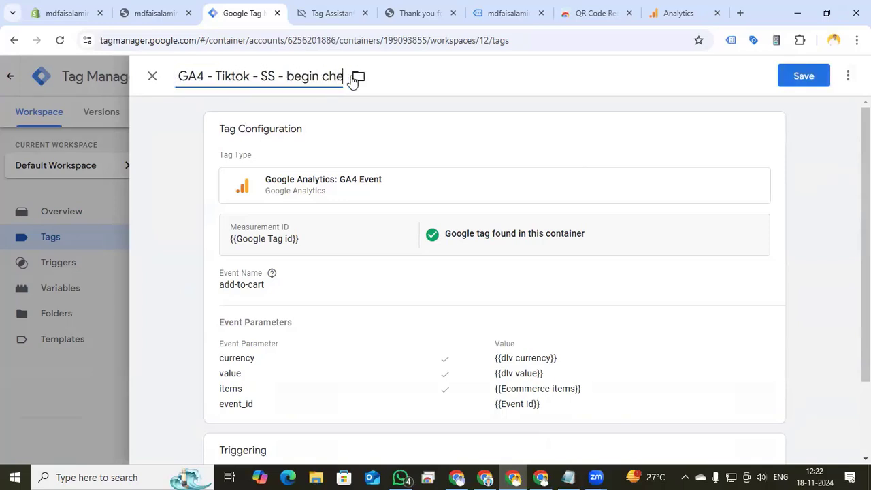
{"action": "type", "text": "ckout"}
Change the copied tag's event name to begin_checkout
{"action": "left_click", "coordinate": [225, 322]}
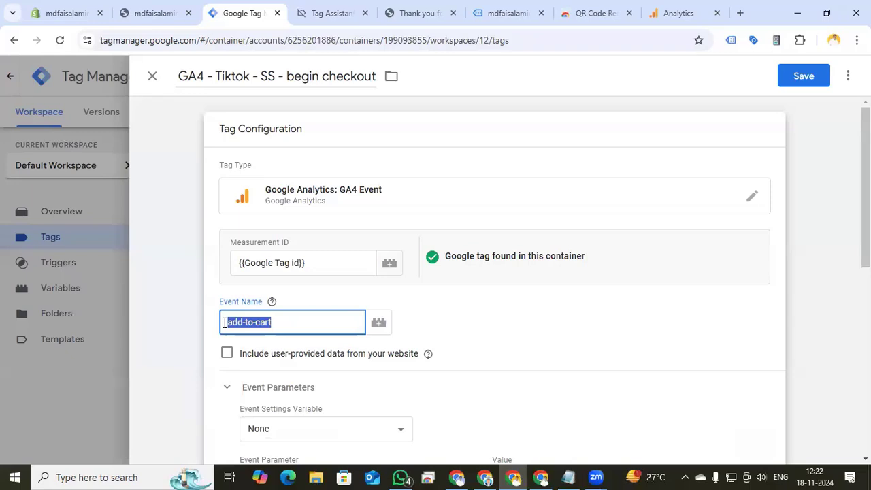
{"action": "key", "text": "BackSpace"}
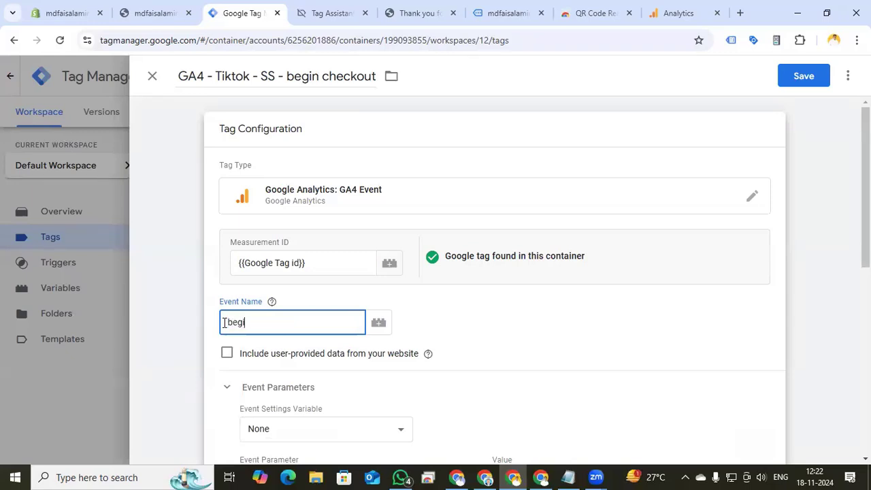
{"action": "type", "text": "begin_checkout"}
Replace the tag's firing trigger with Event - begin Checkout and save the tag
{"action": "scroll", "coordinate": [476, 327], "scroll_direction": "down", "scroll_amount": 10}
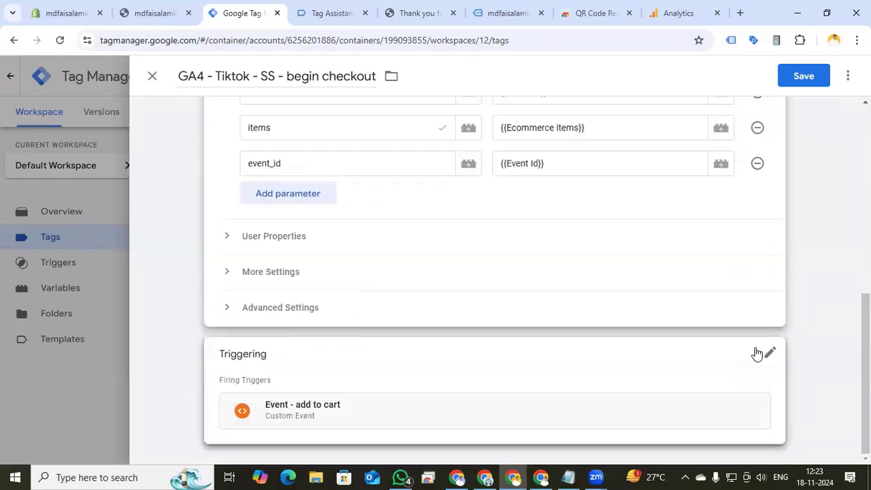
{"action": "left_click", "coordinate": [756, 352]}
{"action": "left_click", "coordinate": [749, 380]}
{"action": "left_click", "coordinate": [241, 223]}
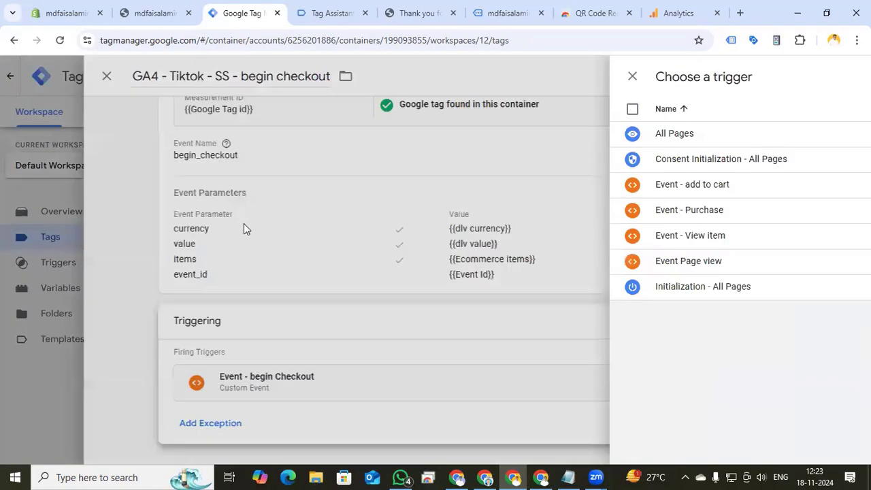
{"action": "left_click", "coordinate": [797, 74]}
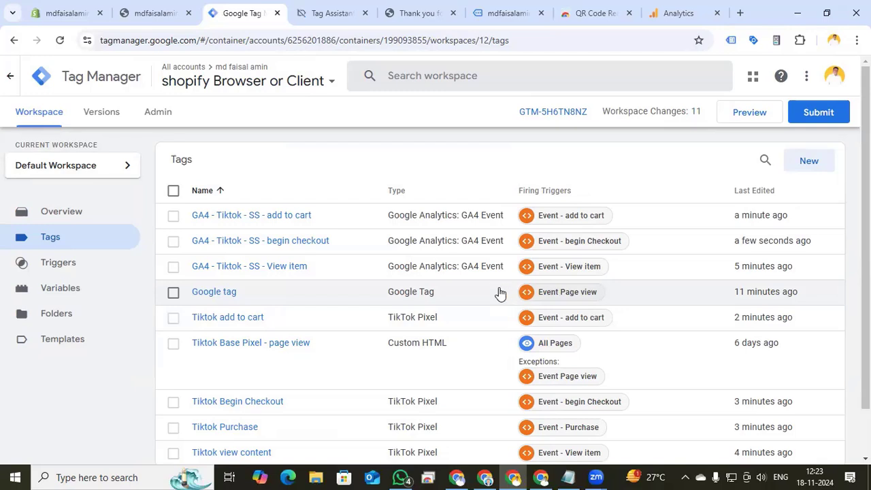
Start a new Data Layer Variable and review the purchase event's ecommerce fields in the Tag Assistant and thank-you page tabs
{"action": "left_click", "coordinate": [73, 298]}
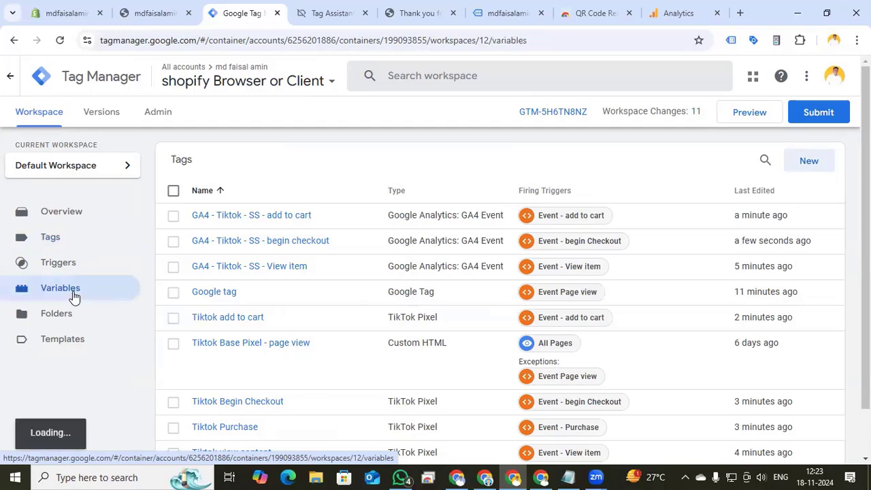
{"action": "scroll", "coordinate": [808, 235], "scroll_direction": "down", "scroll_amount": 5}
{"action": "left_click", "coordinate": [807, 231]}
{"action": "left_click", "coordinate": [506, 214]}
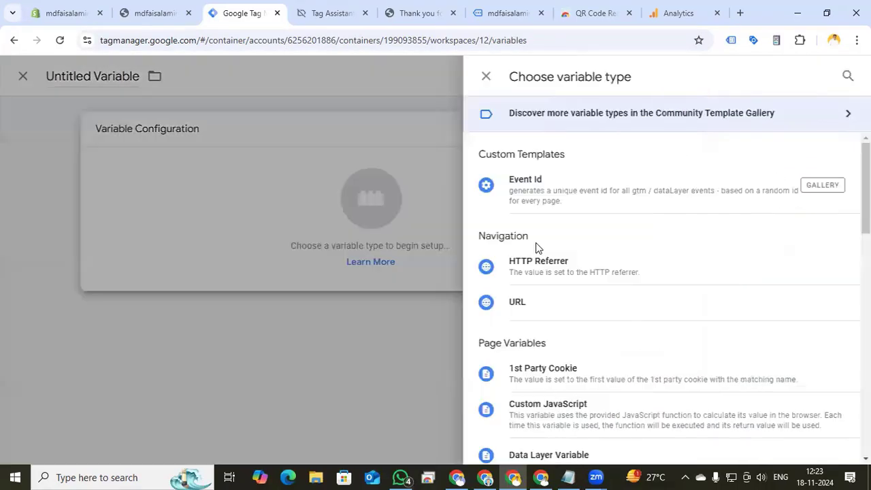
{"action": "scroll", "coordinate": [568, 301], "scroll_direction": "down", "scroll_amount": 3}
{"action": "left_click", "coordinate": [558, 263]}
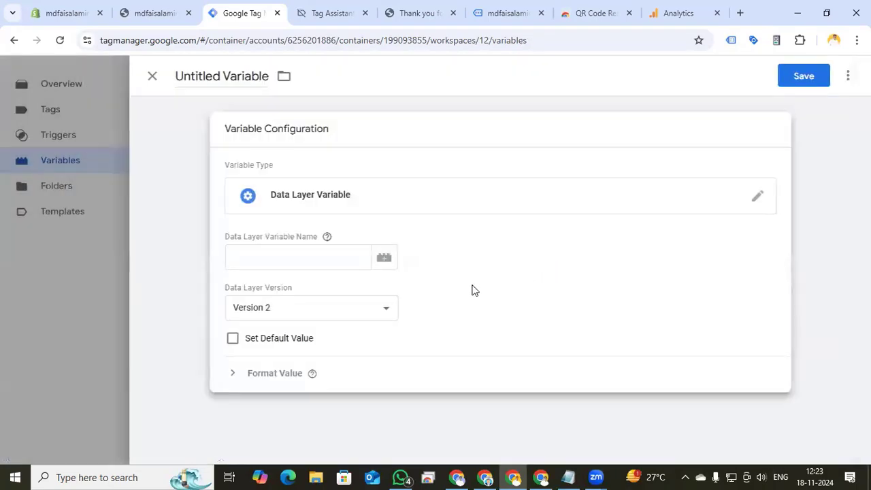
{"action": "left_click", "coordinate": [330, 17]}
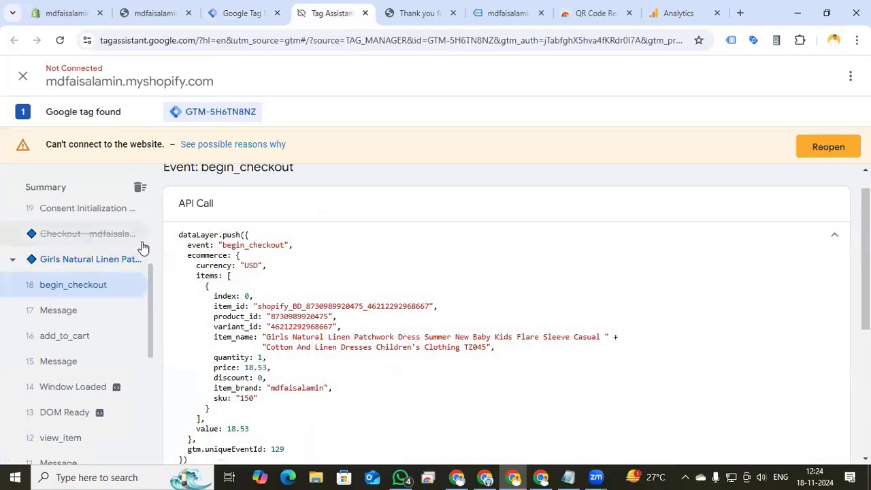
{"action": "left_click", "coordinate": [412, 12]}
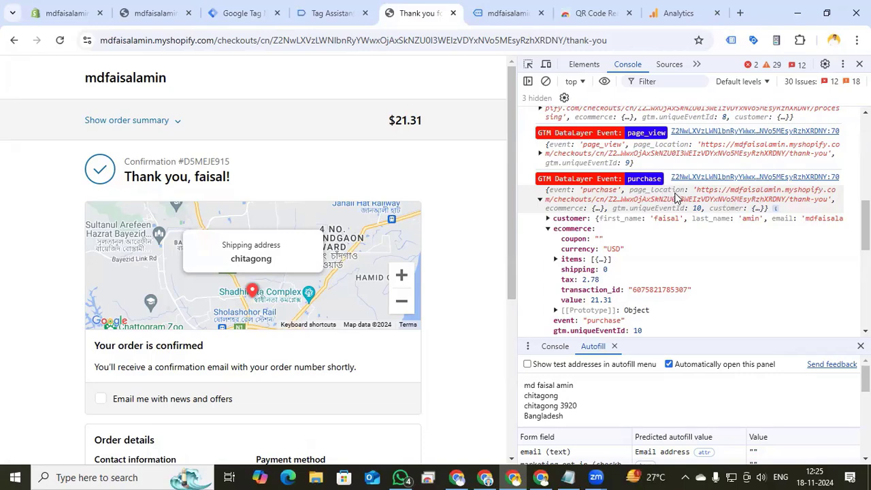
Set the variable's key to ecommerce.transaction_id, name it dlv transaction id, and save it
{"action": "left_click", "coordinate": [242, 14]}
{"action": "left_click", "coordinate": [299, 255]}
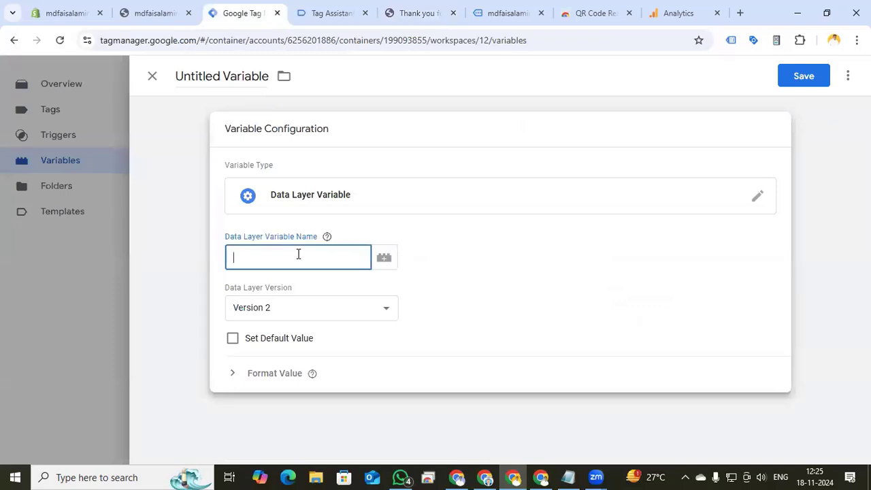
{"action": "type", "text": "ecommerce.transaction_id"}
{"action": "left_click", "coordinate": [229, 72]}
{"action": "type", "text": "dl"}
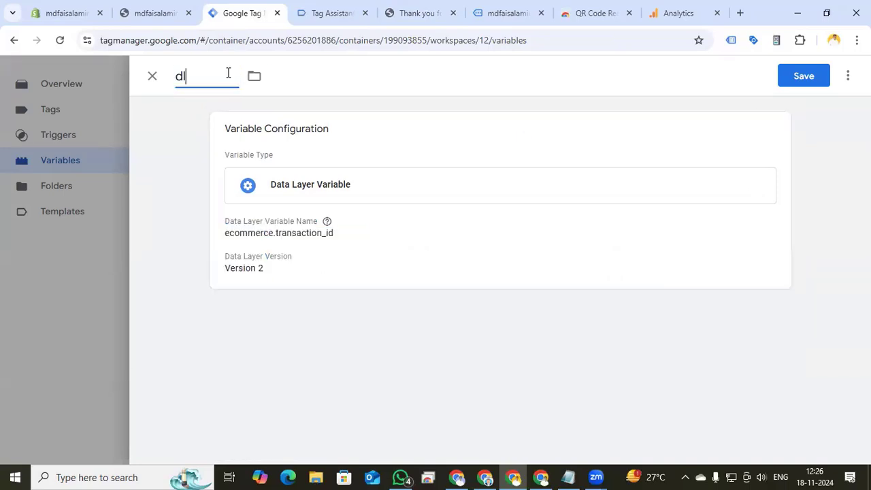
{"action": "type", "text": "s"}
{"action": "key", "text": "BackSpace"}
{"action": "type", "text": "v transaction id"}
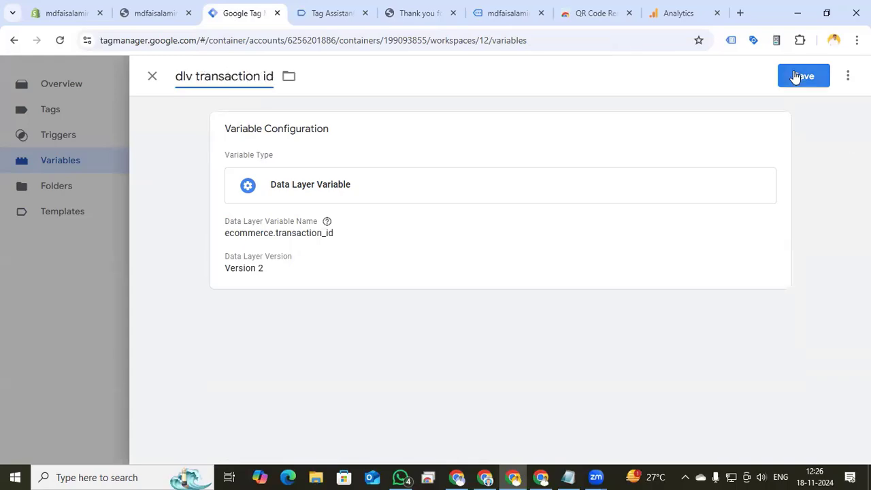
{"action": "left_click", "coordinate": [804, 76]}
Create a Data Layer Variable for ecommerce.tax named dlv tax and save it
{"action": "left_click", "coordinate": [810, 233]}
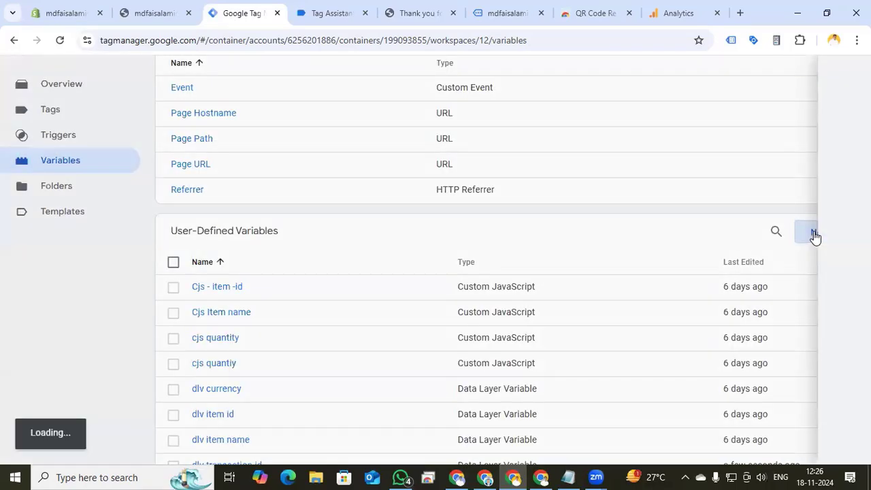
{"action": "left_click", "coordinate": [461, 216]}
{"action": "scroll", "coordinate": [576, 380], "scroll_direction": "down", "scroll_amount": 1}
{"action": "scroll", "coordinate": [576, 380], "scroll_direction": "down", "scroll_amount": 1}
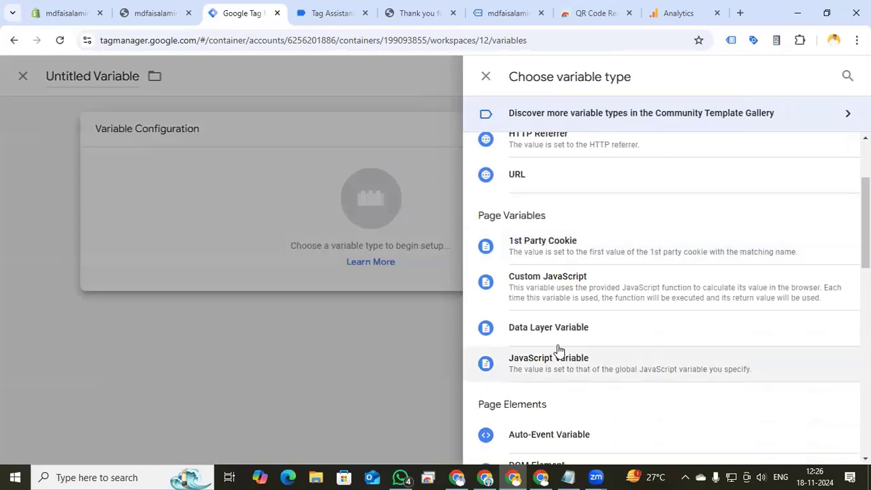
{"action": "left_click", "coordinate": [531, 328]}
{"action": "left_click", "coordinate": [313, 263]}
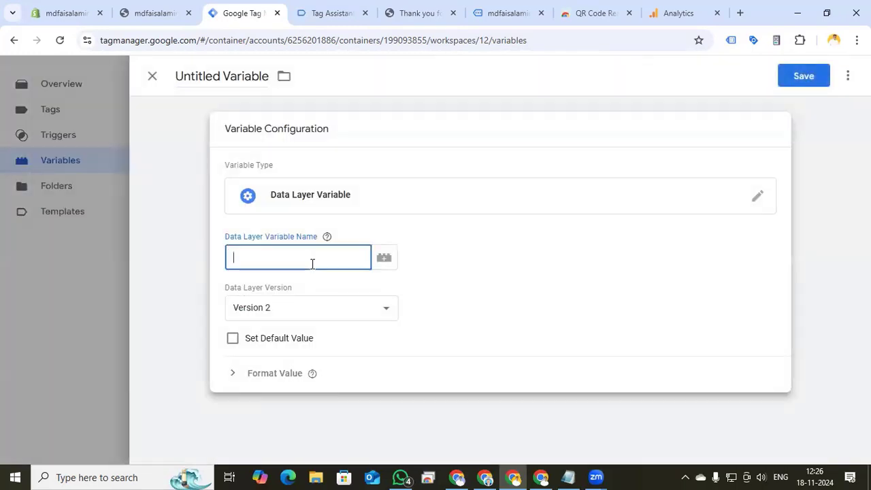
{"action": "type", "text": "ecommerce"}
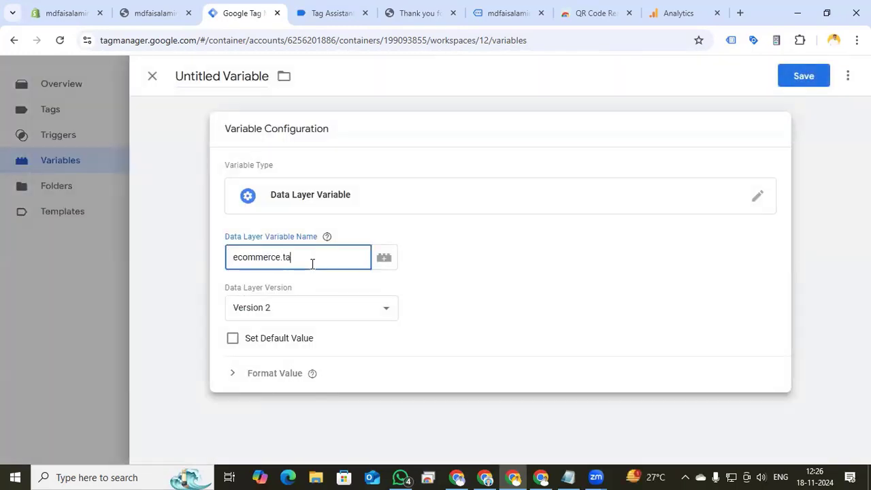
{"action": "left_click", "coordinate": [222, 75]}
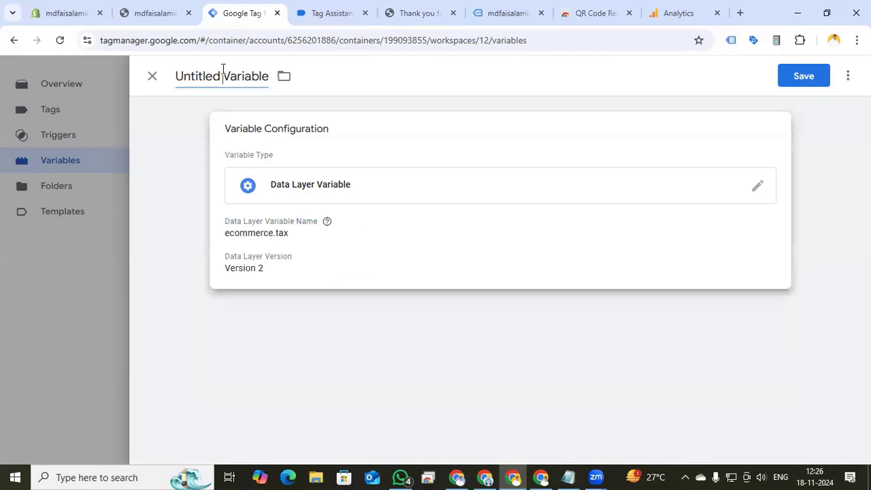
{"action": "type", "text": "dlv "}
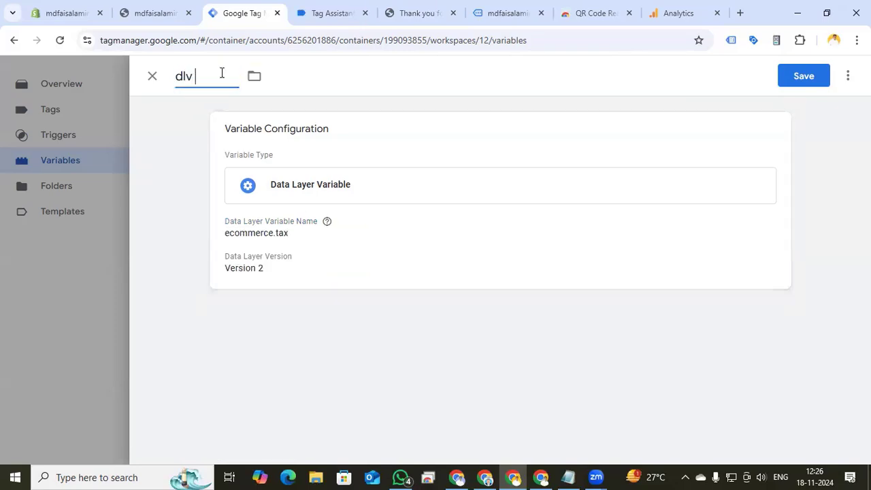
{"action": "type", "text": "tax"}
{"action": "left_click", "coordinate": [804, 75]}
Create a Data Layer Variable for ecommerce.shipping named dlv shipping and save it
{"action": "left_click", "coordinate": [809, 232]}
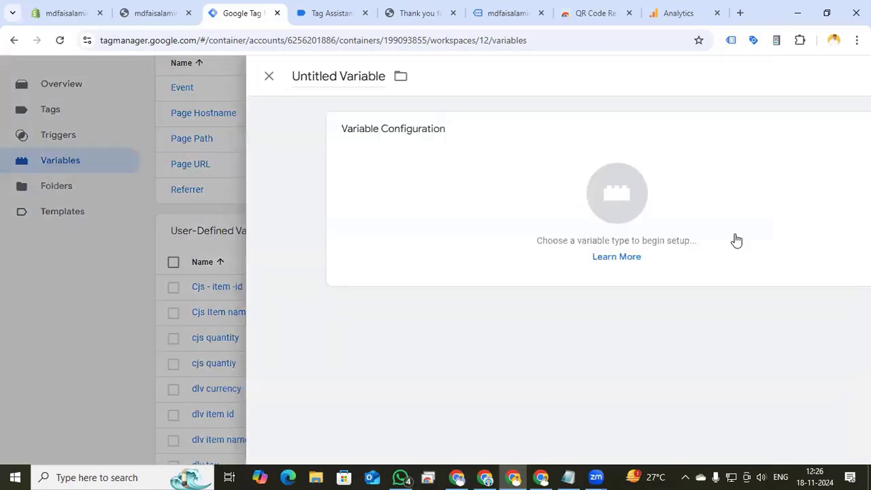
{"action": "left_click", "coordinate": [736, 239]}
{"action": "left_click", "coordinate": [570, 336]}
{"action": "left_click", "coordinate": [292, 257]}
{"action": "type", "text": "ecommerce."}
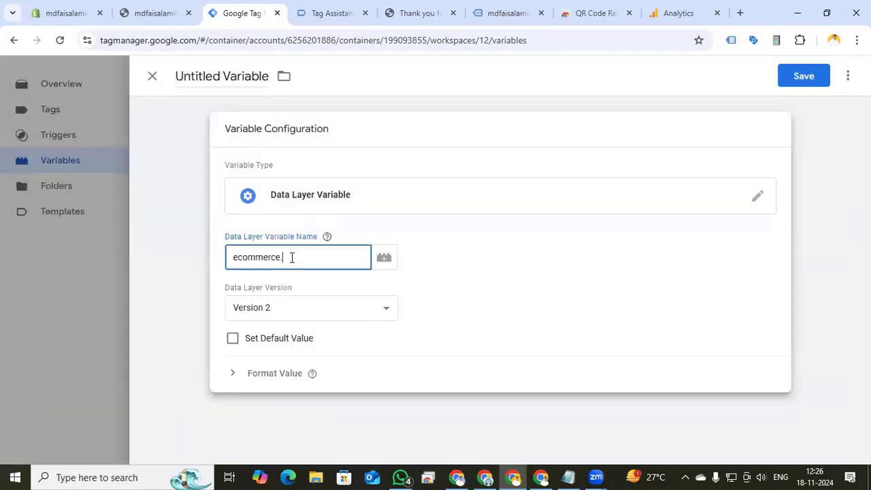
{"action": "type", "text": "shipping"}
{"action": "left_click", "coordinate": [215, 77]}
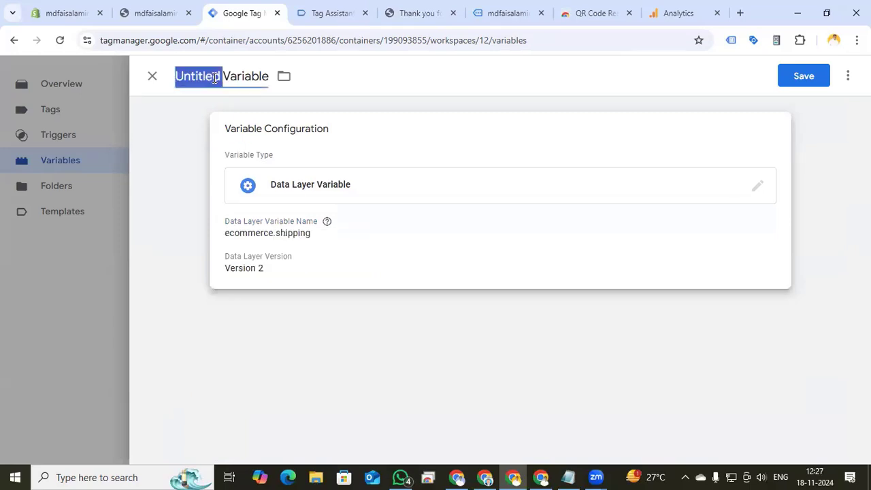
{"action": "type", "text": "dlv sh"}
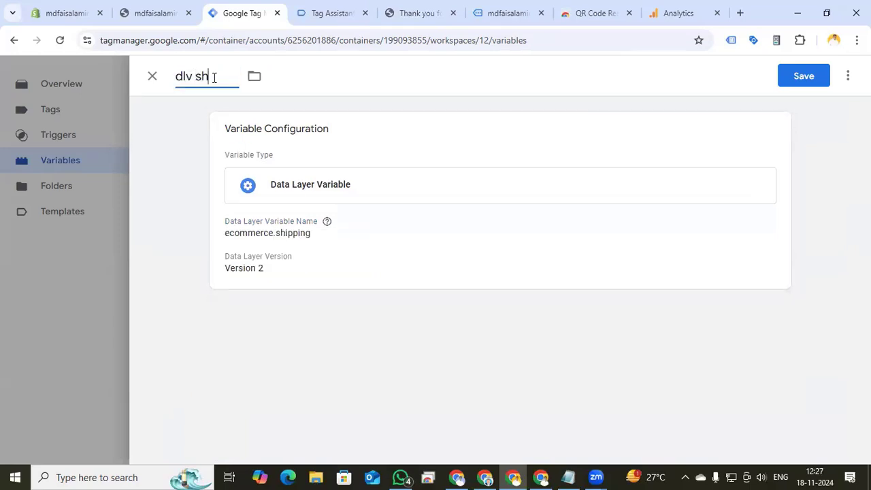
{"action": "type", "text": "ipping"}
{"action": "left_click", "coordinate": [793, 76]}
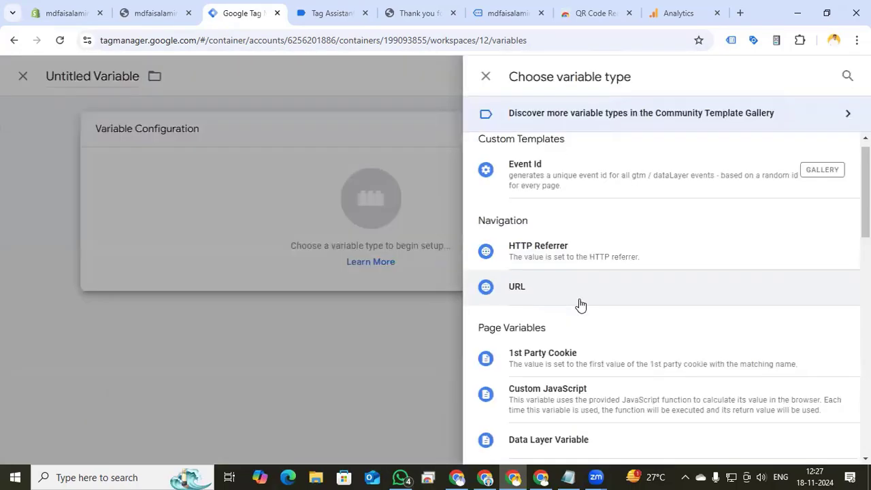
Create a Data Layer Variable for ecommerce.coupon named dlv coupon and save it
{"action": "scroll", "coordinate": [581, 307], "scroll_direction": "down", "scroll_amount": 3}
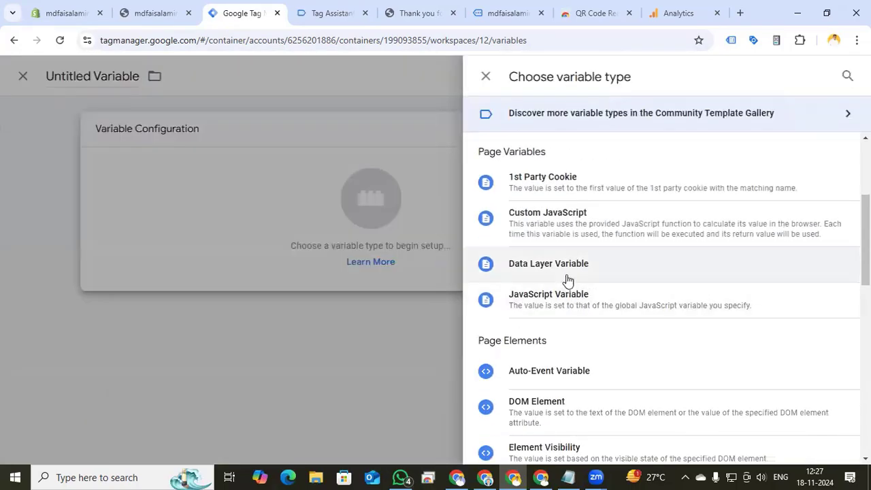
{"action": "left_click", "coordinate": [566, 272]}
{"action": "type", "text": "ecommerce"}
{"action": "type", "text": ".coupon"}
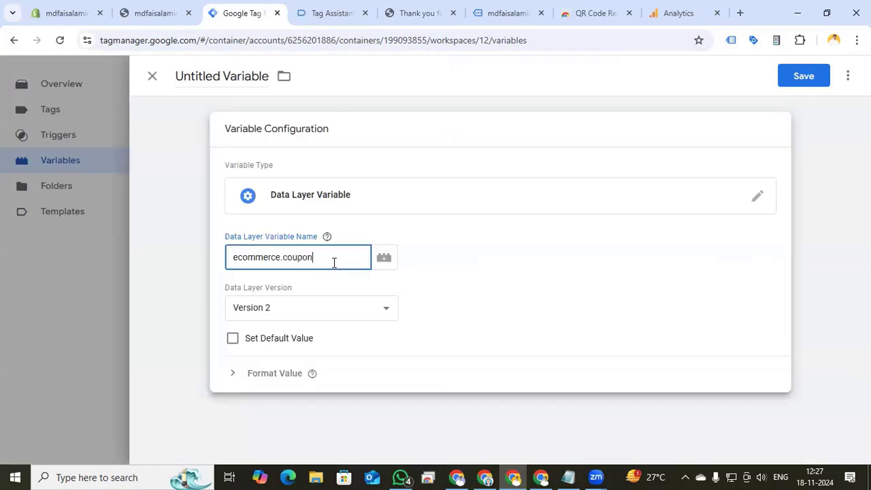
{"action": "left_click", "coordinate": [207, 76]}
{"action": "type", "text": "dlv coupon"}
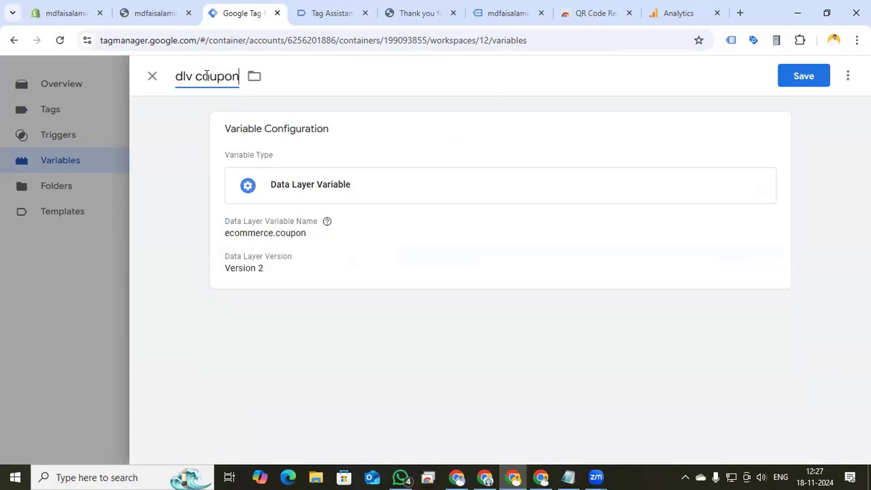
{"action": "left_click", "coordinate": [798, 76]}
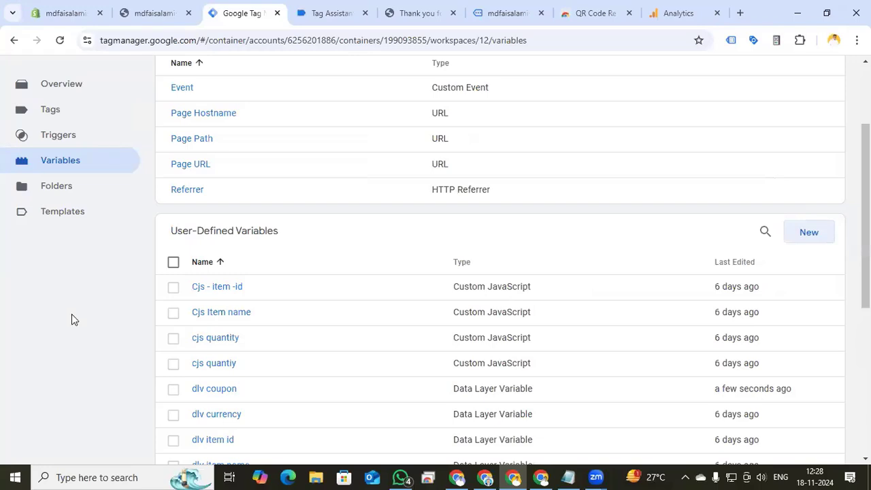
Duplicate the GA4 begin checkout tag and rename the copy GA4 - Tiktok - SS - purchase
{"action": "scroll", "coordinate": [71, 313], "scroll_direction": "up", "scroll_amount": 3}
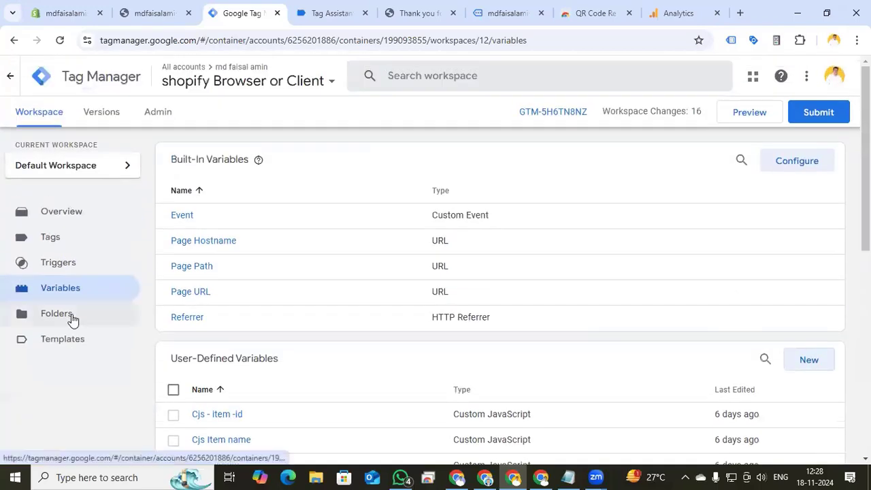
{"action": "left_click", "coordinate": [65, 241]}
{"action": "left_click", "coordinate": [249, 246]}
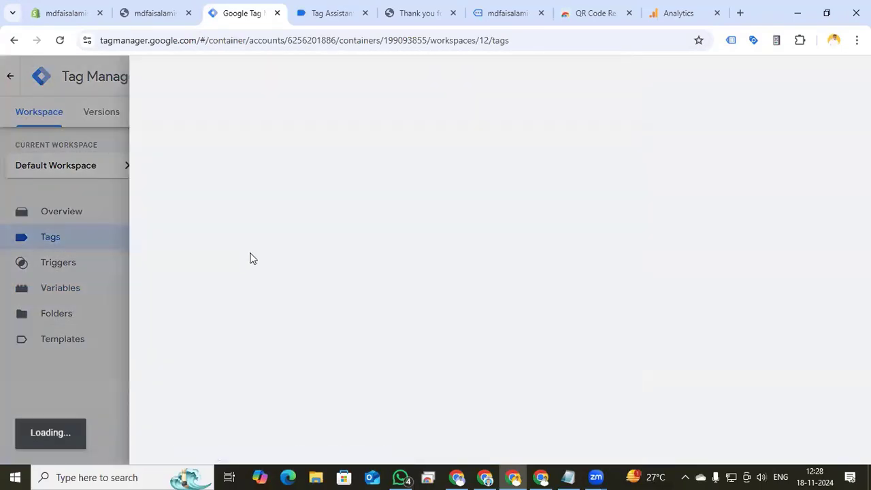
{"action": "left_click", "coordinate": [848, 76]}
{"action": "left_click", "coordinate": [825, 103]}
{"action": "left_click_drag", "start_coordinate": [224, 76], "coordinate": [174, 78]}
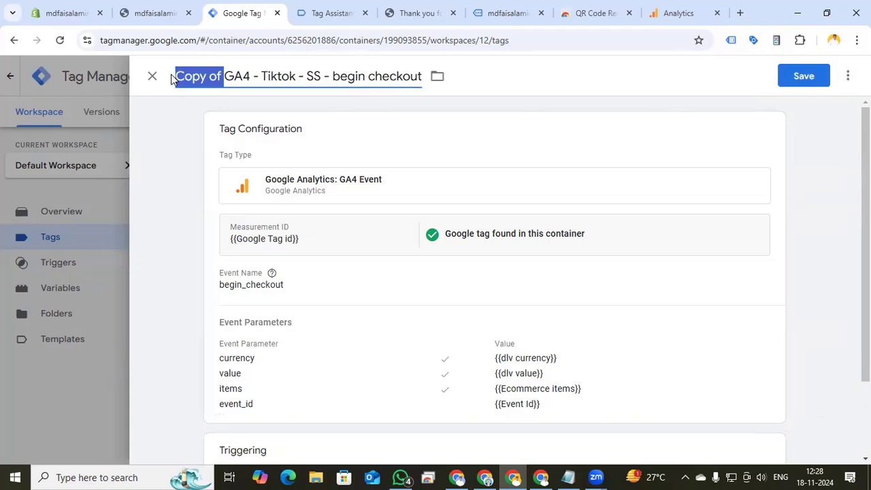
{"action": "key", "text": "BackSpace"}
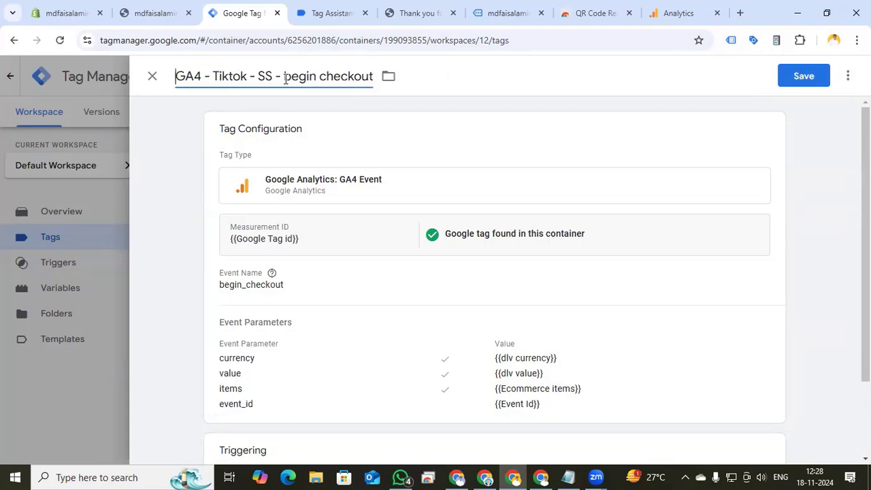
{"action": "left_click_drag", "start_coordinate": [283, 78], "coordinate": [372, 86]}
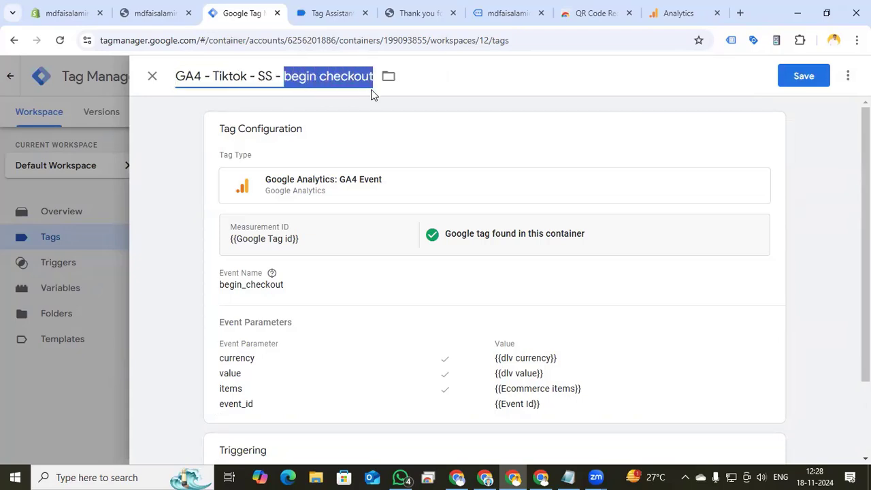
{"action": "type", "text": "purchase"}
Set the copied tag's event name to purchase
{"action": "left_click", "coordinate": [343, 298]}
{"action": "left_click_drag", "start_coordinate": [288, 323], "coordinate": [218, 327]}
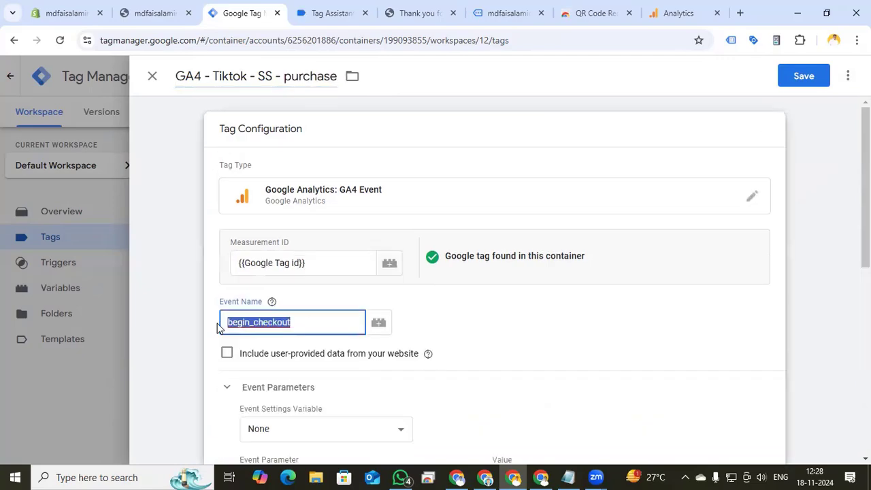
{"action": "type", "text": "purchase"}
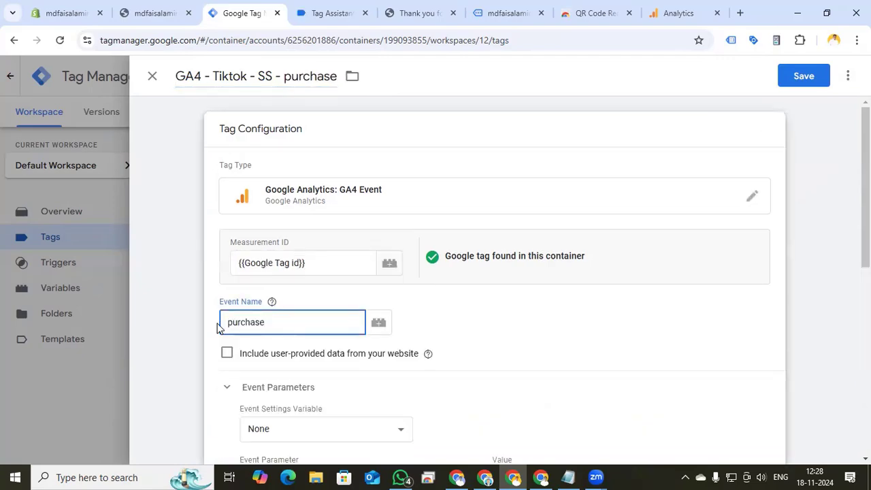
Check the purchase data layer event, then add a transaction_id event parameter with value {{dlv transaction id}}
{"action": "left_click", "coordinate": [408, 13]}
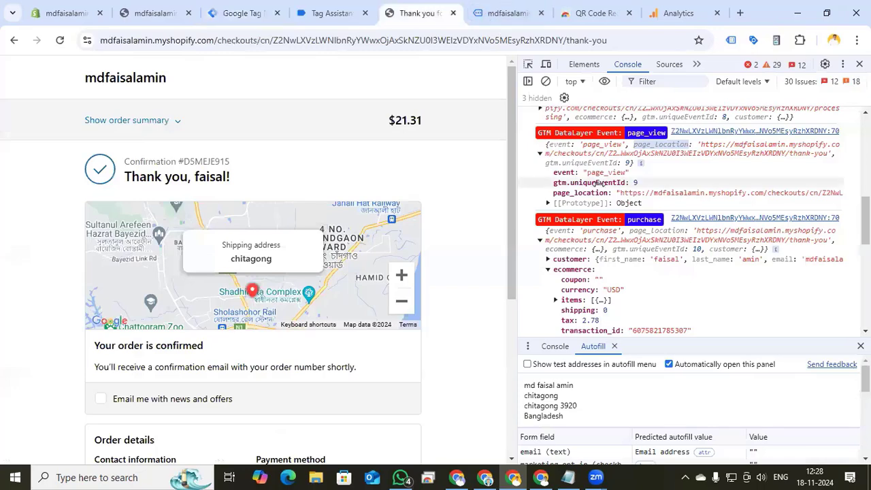
{"action": "left_click", "coordinate": [244, 13]}
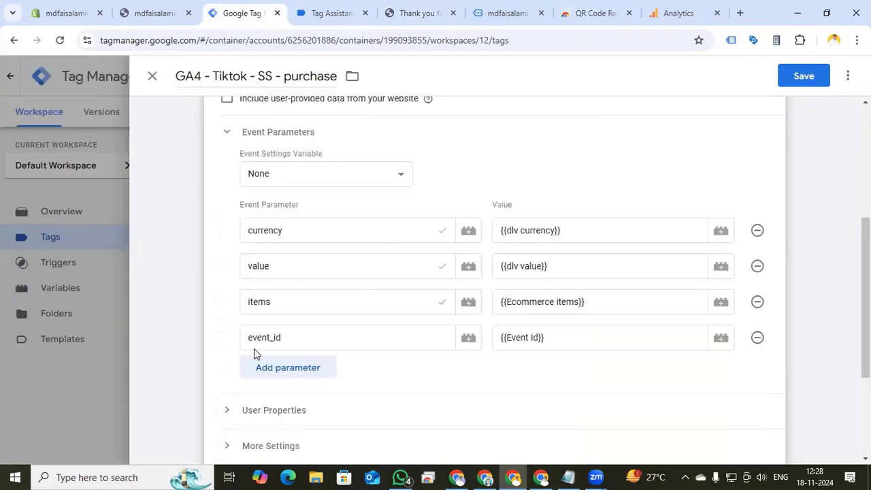
{"action": "left_click", "coordinate": [302, 380]}
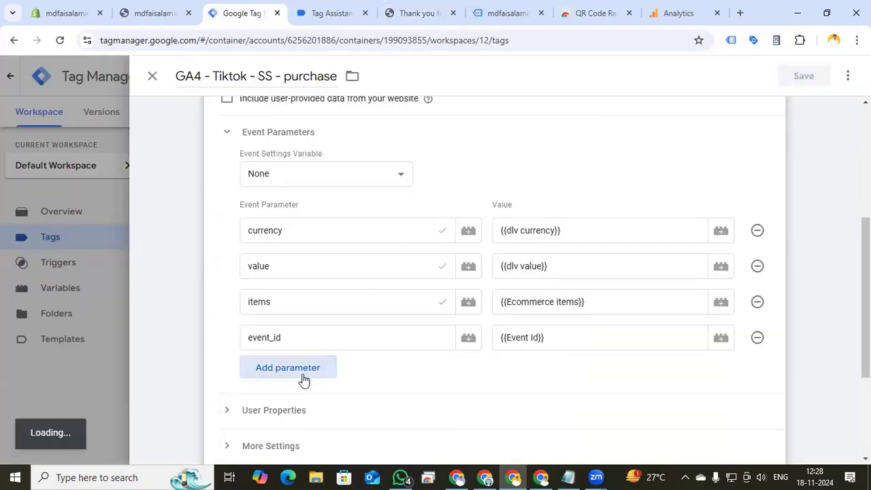
{"action": "left_click", "coordinate": [304, 373]}
{"action": "type", "text": "tr"}
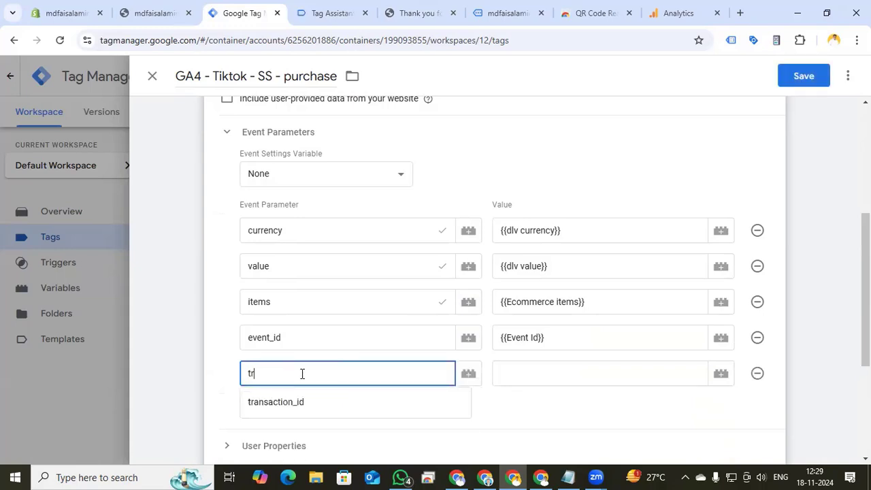
{"action": "type", "text": "an"}
{"action": "left_click", "coordinate": [292, 402]}
{"action": "left_click", "coordinate": [537, 376]}
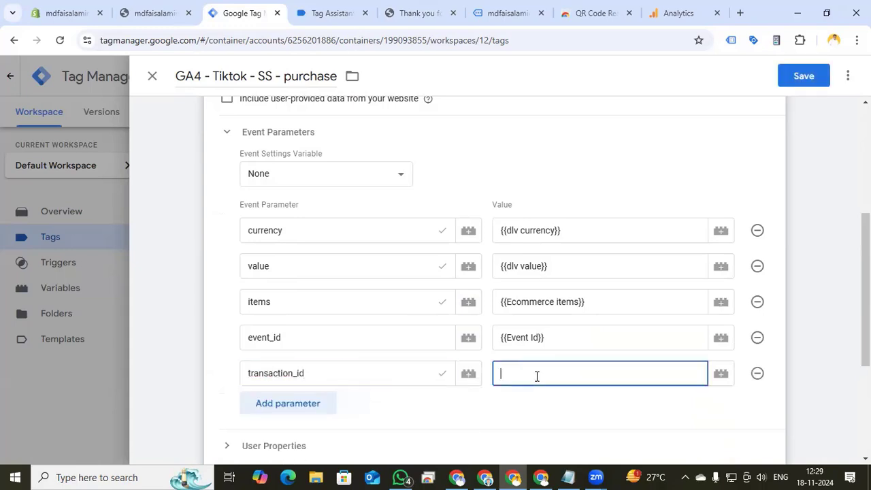
{"action": "type", "text": "{{t"}
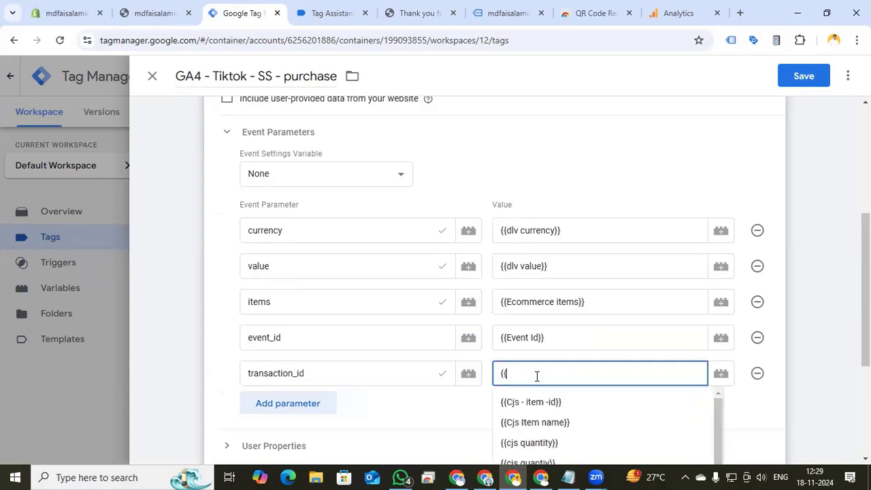
{"action": "key", "text": "Return"}
Add a tax event parameter with value {{dlv tax}}
{"action": "left_click", "coordinate": [321, 403]}
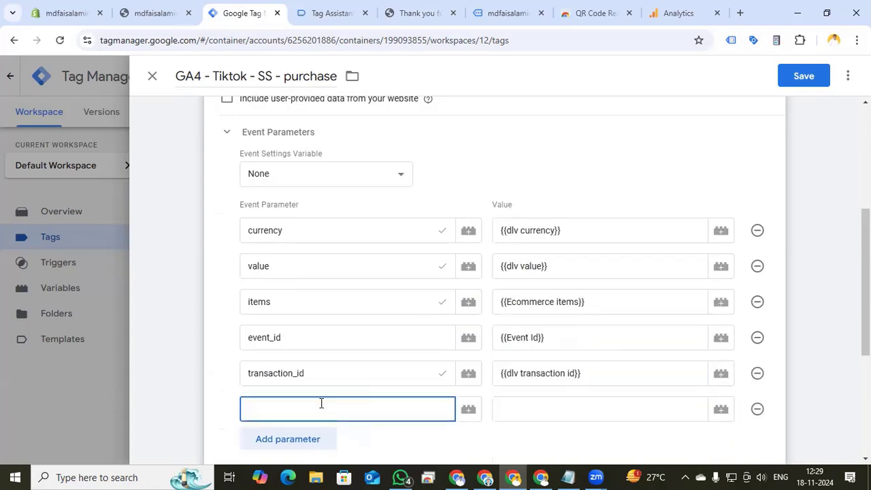
{"action": "type", "text": "ta"}
{"action": "left_click", "coordinate": [326, 436]}
{"action": "left_click", "coordinate": [533, 406]}
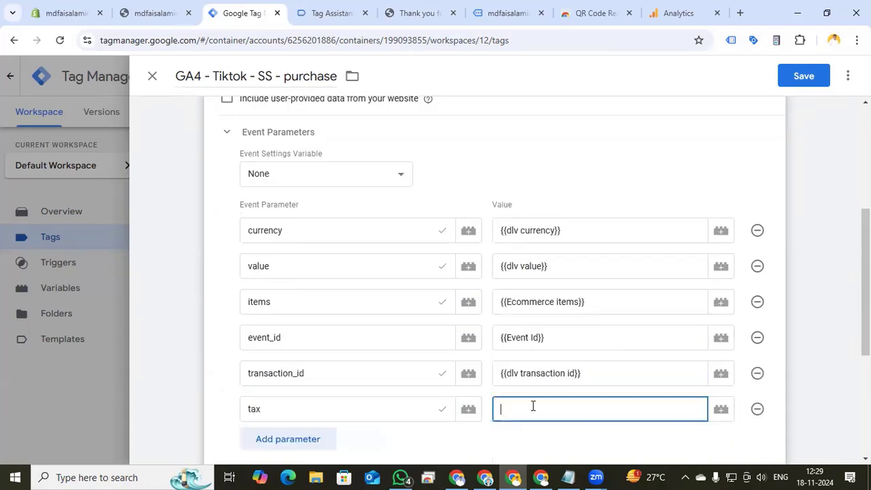
{"action": "type", "text": "{{dlv t"}
{"action": "key", "text": "Return"}
Add a shipping event parameter with value {{dlv shipping}}
{"action": "scroll", "coordinate": [338, 344], "scroll_direction": "down", "scroll_amount": 2}
{"action": "left_click", "coordinate": [292, 314]}
{"action": "type", "text": "sh"}
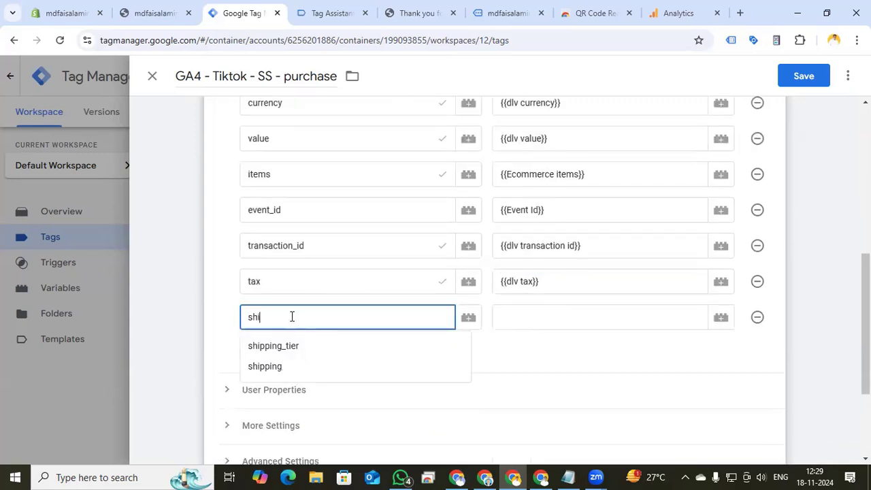
{"action": "type", "text": "i"}
{"action": "left_click", "coordinate": [284, 365]}
{"action": "left_click", "coordinate": [516, 317]}
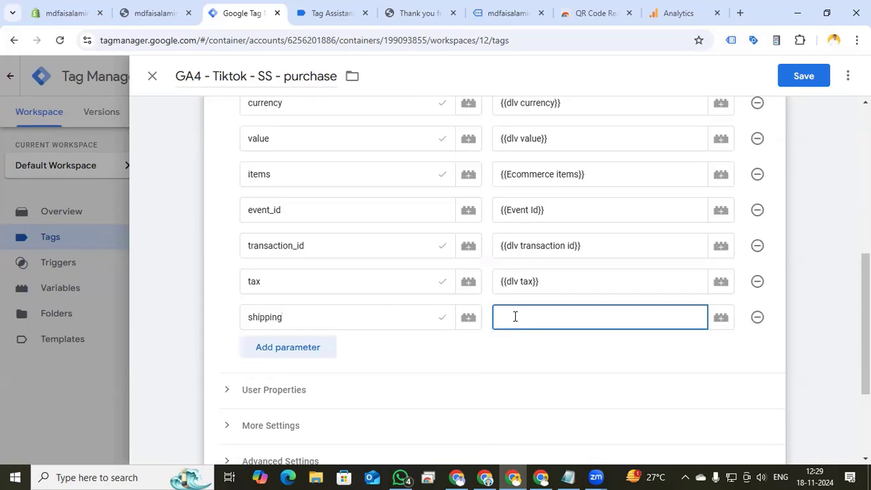
{"action": "type", "text": "{{dlv sh"}
{"action": "key", "text": "Return"}
Add a coupon event parameter with value {{dlv coupon}}
{"action": "left_click", "coordinate": [288, 347]}
{"action": "type", "text": "cou"}
{"action": "left_click", "coordinate": [341, 378]}
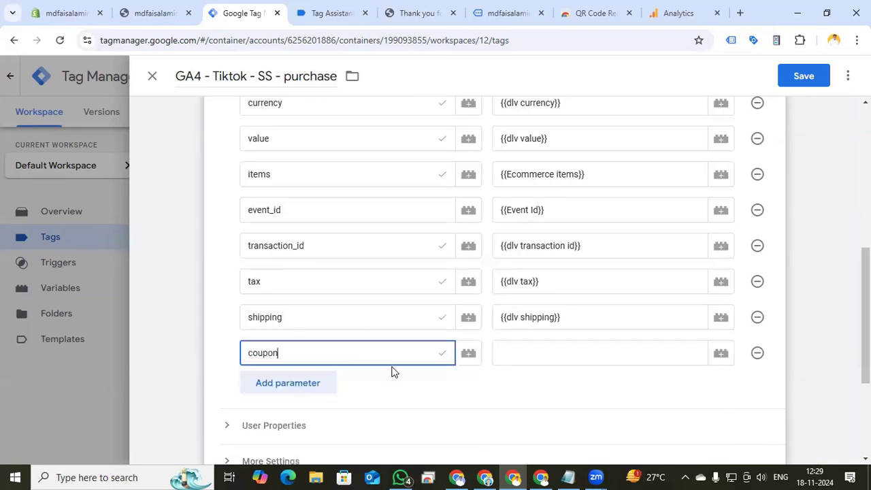
{"action": "left_click", "coordinate": [553, 352]}
{"action": "type", "text": "{{dlv coupon}}"}
{"action": "key", "text": "Return"}
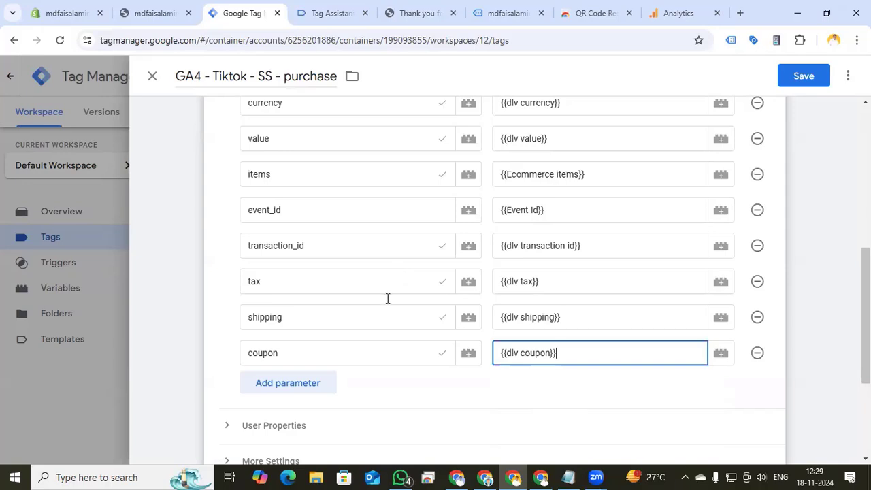
Set the tag's firing trigger to Event - Purchase and save the tag
{"action": "scroll", "coordinate": [389, 297], "scroll_direction": "down", "scroll_amount": 3}
{"action": "left_click", "coordinate": [771, 354]}
{"action": "left_click", "coordinate": [753, 384]}
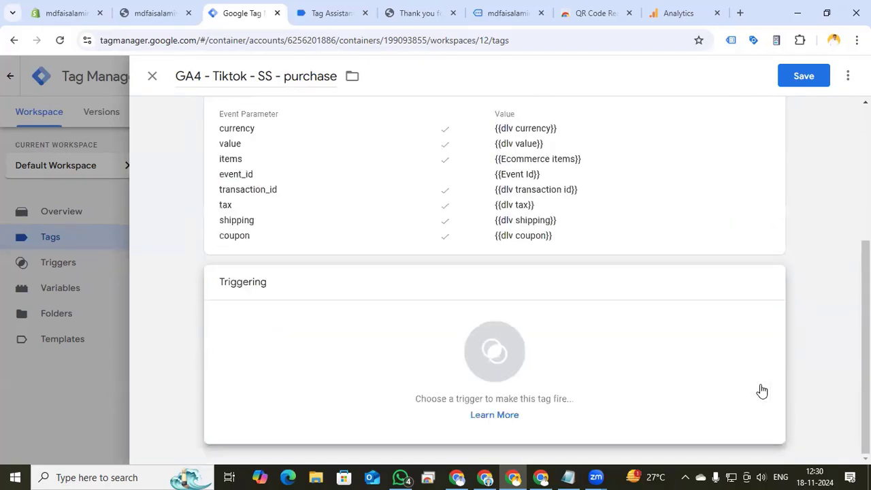
{"action": "left_click", "coordinate": [504, 360]}
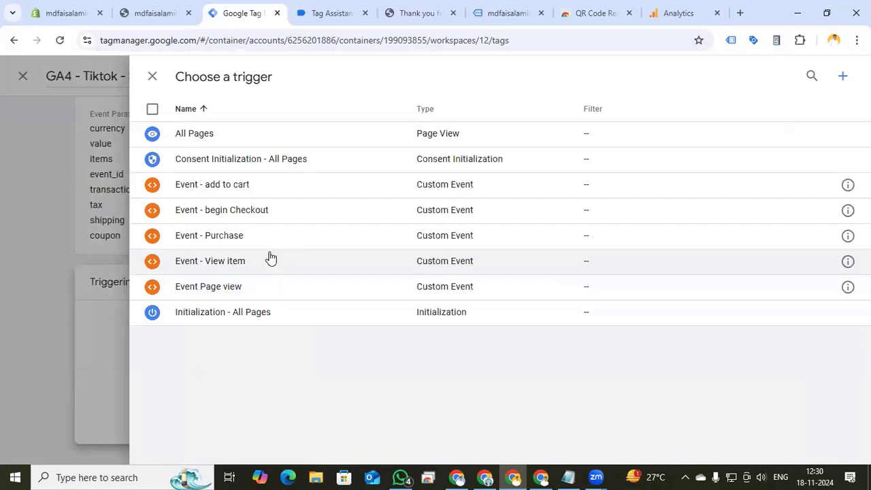
{"action": "left_click", "coordinate": [265, 239]}
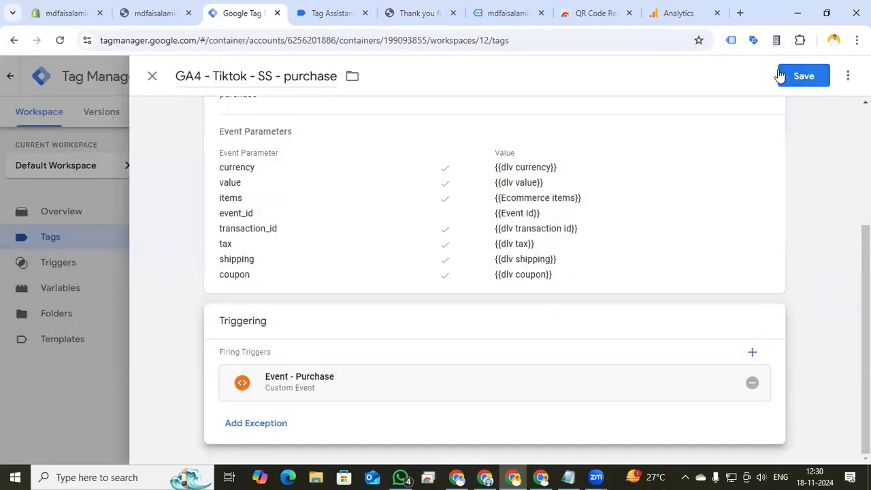
{"action": "left_click", "coordinate": [802, 77]}
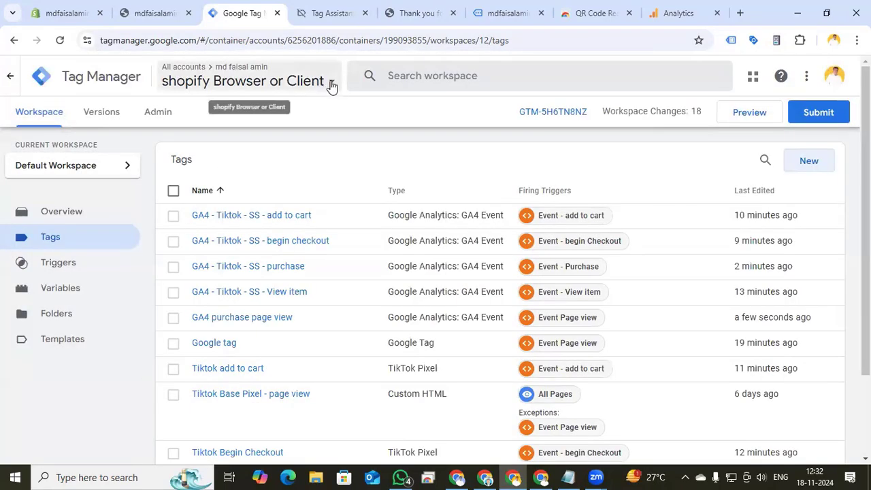
Switch to the Shopify Server container, open its container settings, and add a server container URL entry
{"action": "left_click", "coordinate": [323, 83]}
{"action": "left_click", "coordinate": [470, 226]}
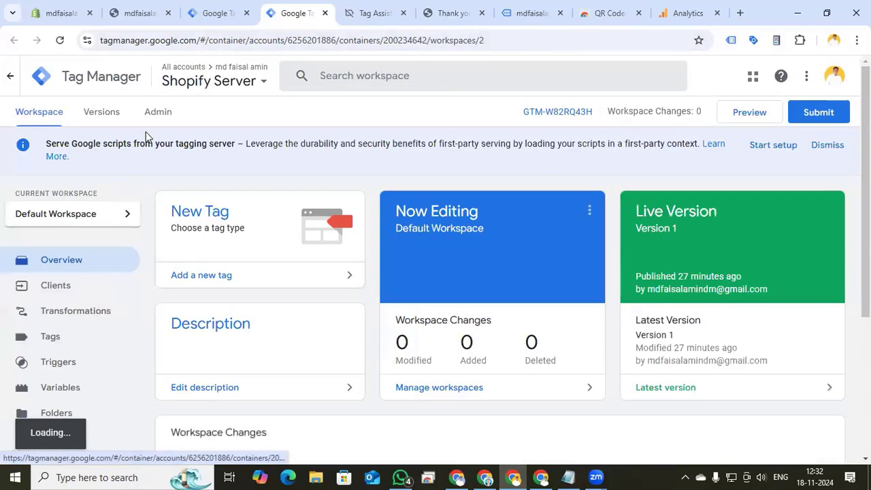
{"action": "left_click", "coordinate": [157, 112]}
{"action": "left_click", "coordinate": [521, 218]}
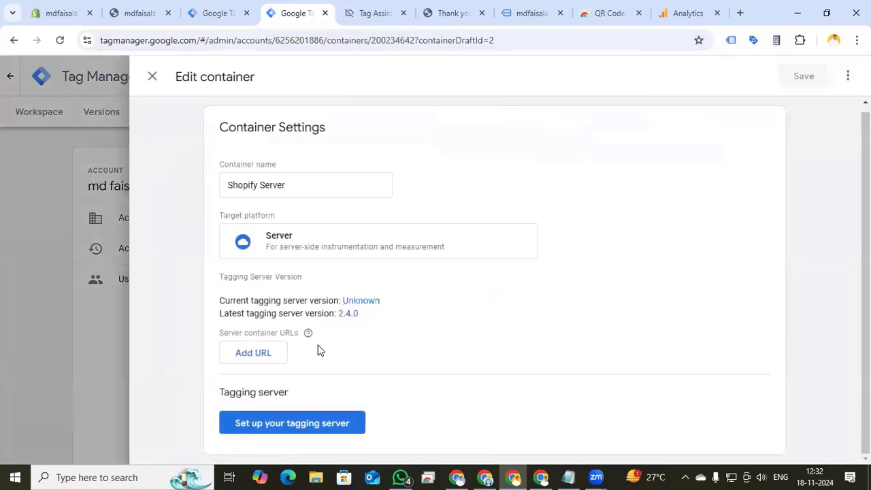
{"action": "left_click", "coordinate": [258, 355]}
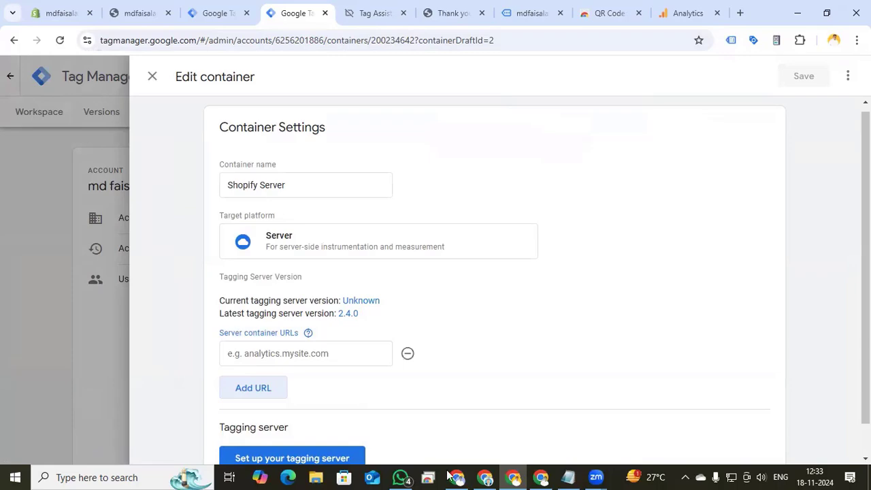
{"action": "left_click", "coordinate": [541, 478]}
{"action": "left_click", "coordinate": [328, 354]}
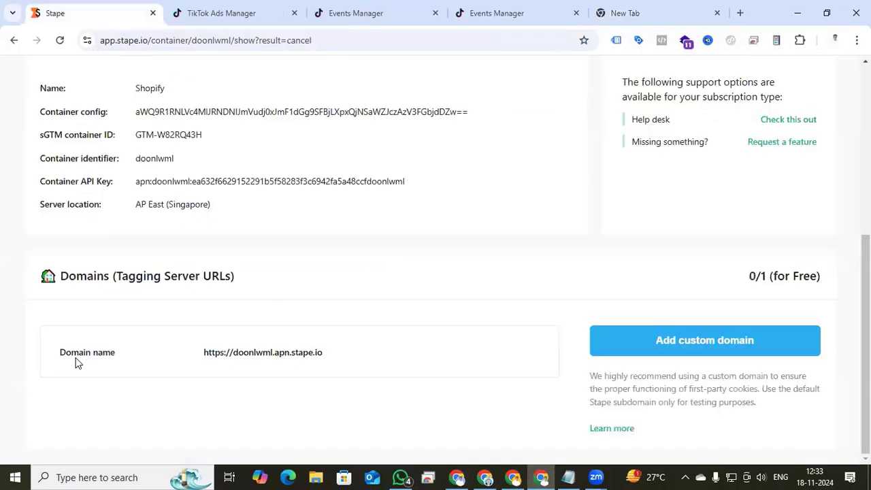
{"action": "left_click", "coordinate": [513, 478]}
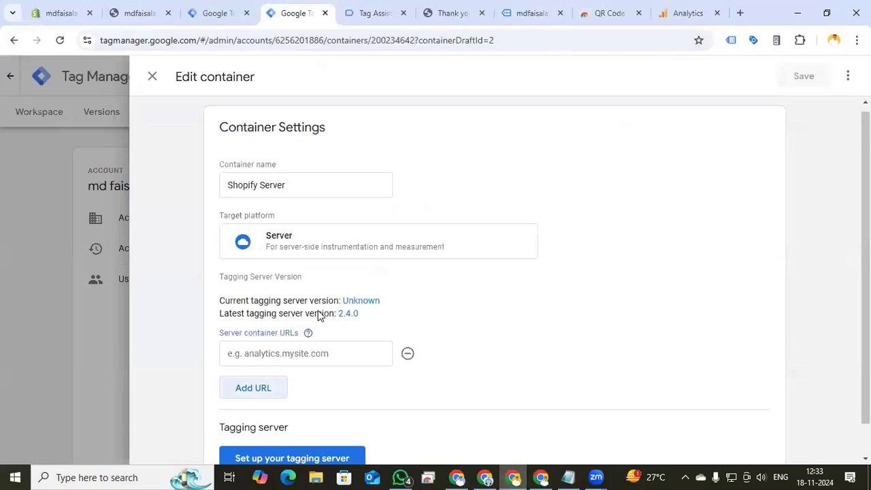
{"action": "left_click", "coordinate": [280, 354]}
{"action": "key", "text": "ctrl+v"}
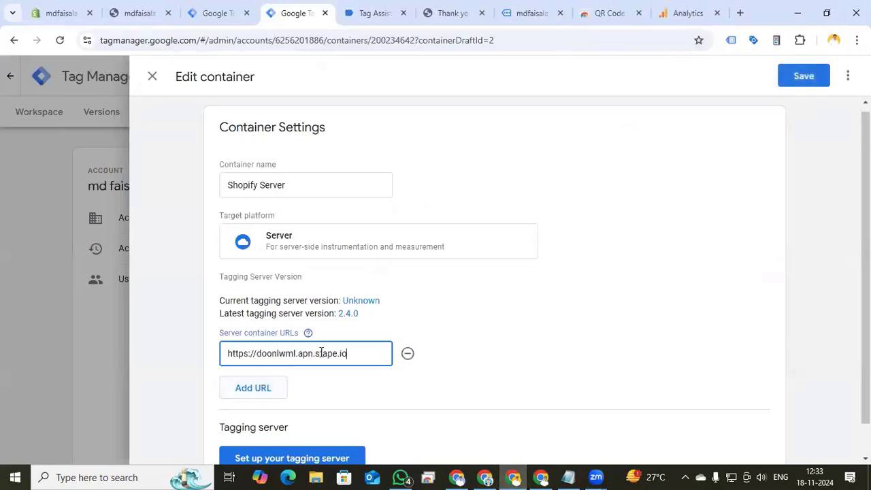
{"action": "left_click", "coordinate": [792, 78]}
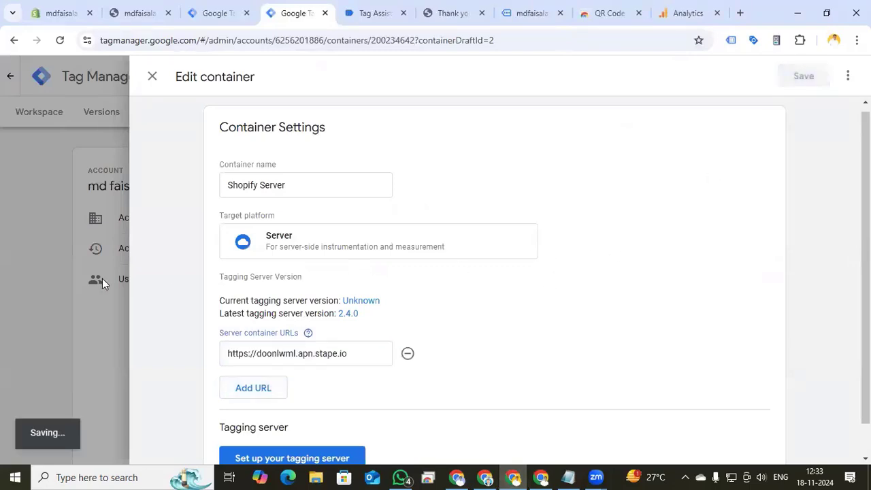
Start a new tag in the server container and search the Community Template Gallery for tiktok
{"action": "left_click", "coordinate": [70, 338]}
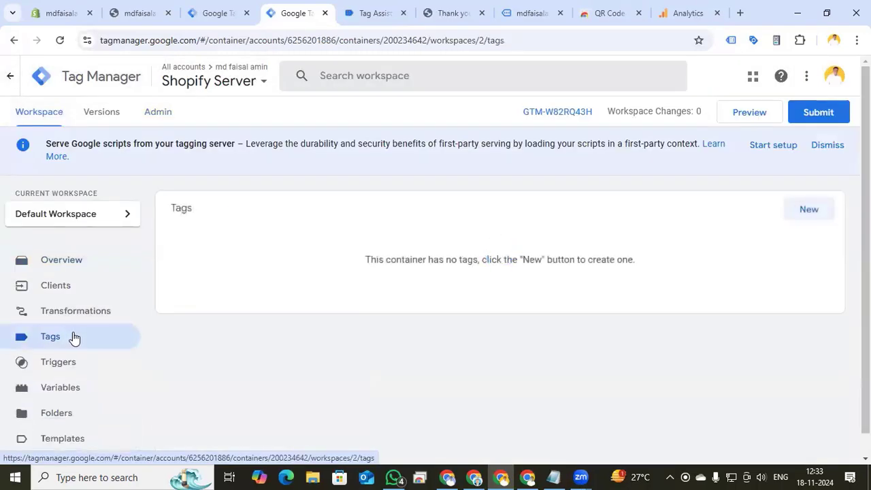
{"action": "left_click", "coordinate": [810, 211]}
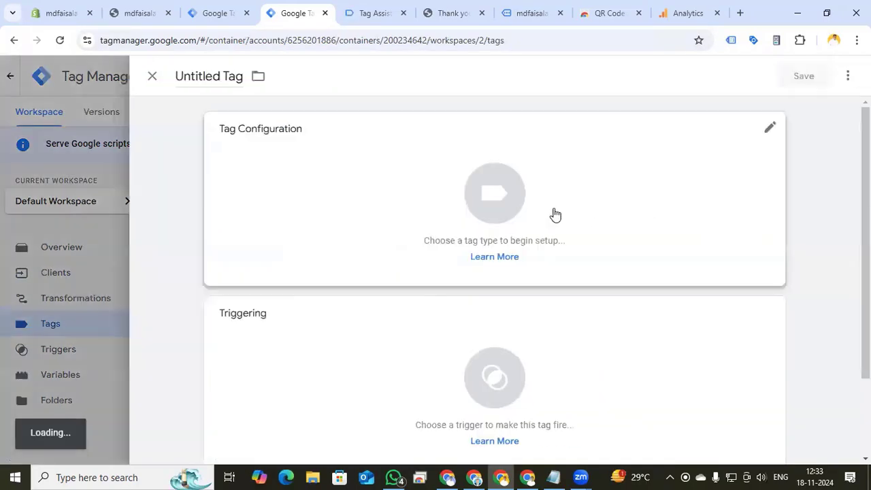
{"action": "left_click", "coordinate": [508, 210]}
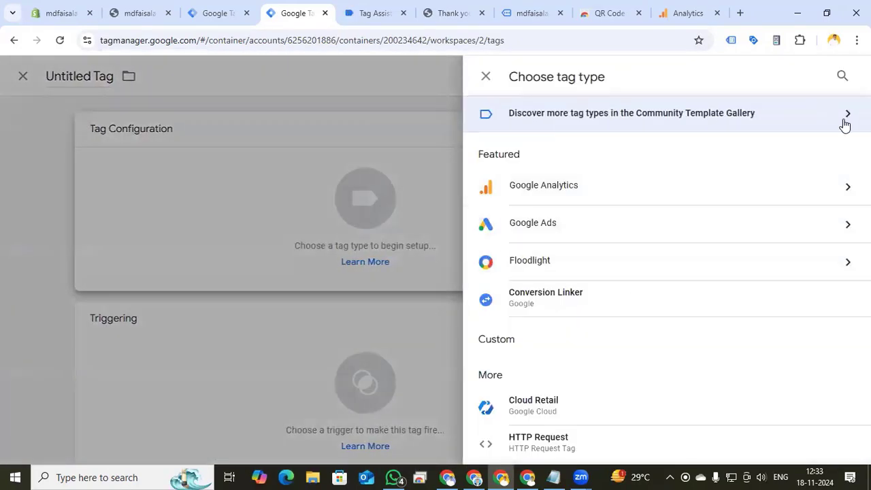
{"action": "left_click", "coordinate": [844, 122]}
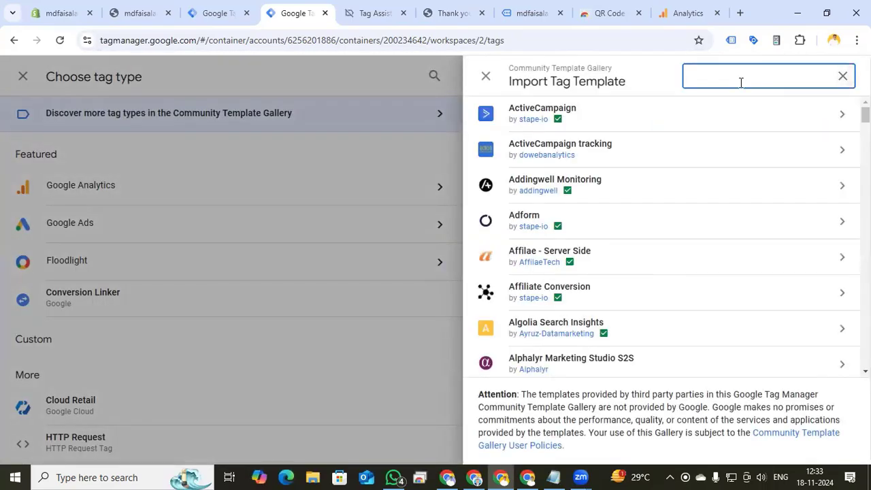
{"action": "type", "text": "tiktok"}
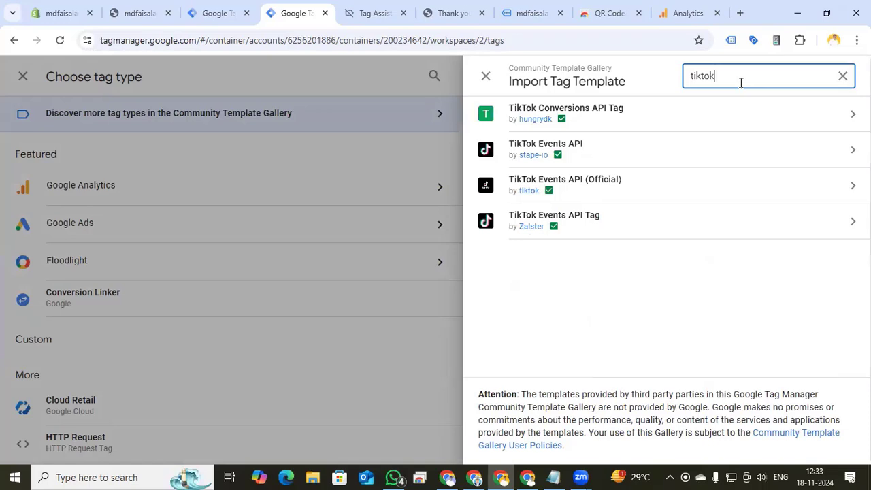
Add the stape-io TikTok Events API template to the workspace and set the event name method to Inherit from client
{"action": "left_click", "coordinate": [620, 162]}
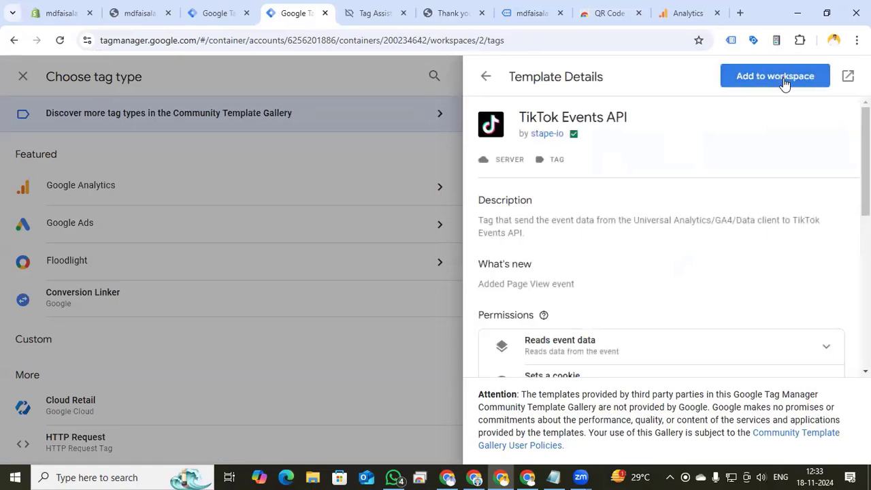
{"action": "left_click", "coordinate": [776, 77]}
{"action": "left_click", "coordinate": [603, 431]}
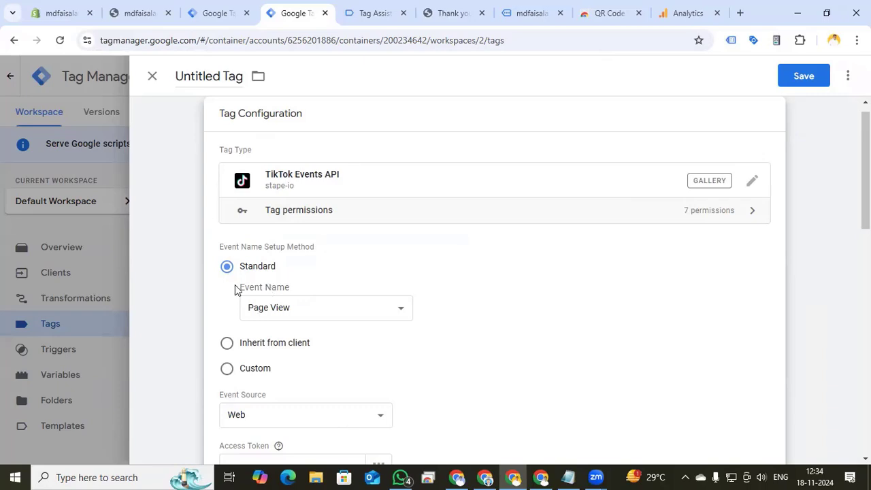
{"action": "left_click", "coordinate": [227, 344]}
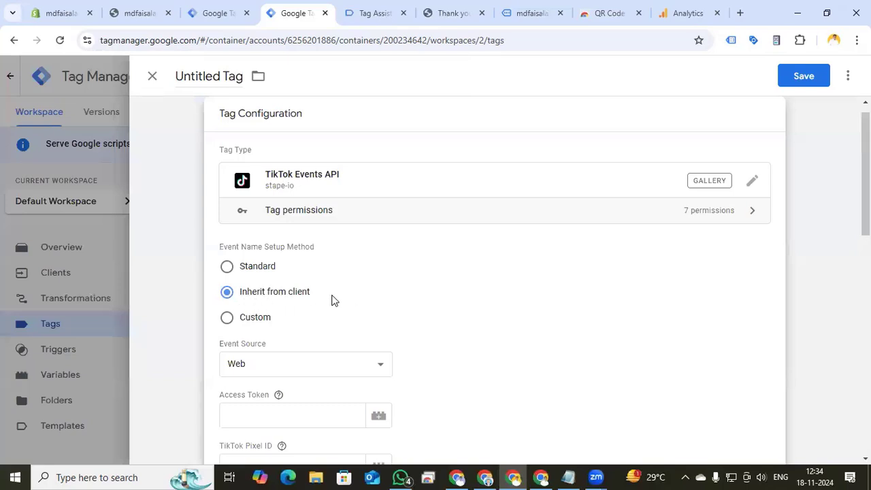
In the TikTok pixel's settings, generate an Events API access token and copy it
{"action": "scroll", "coordinate": [251, 281], "scroll_direction": "down", "scroll_amount": 2}
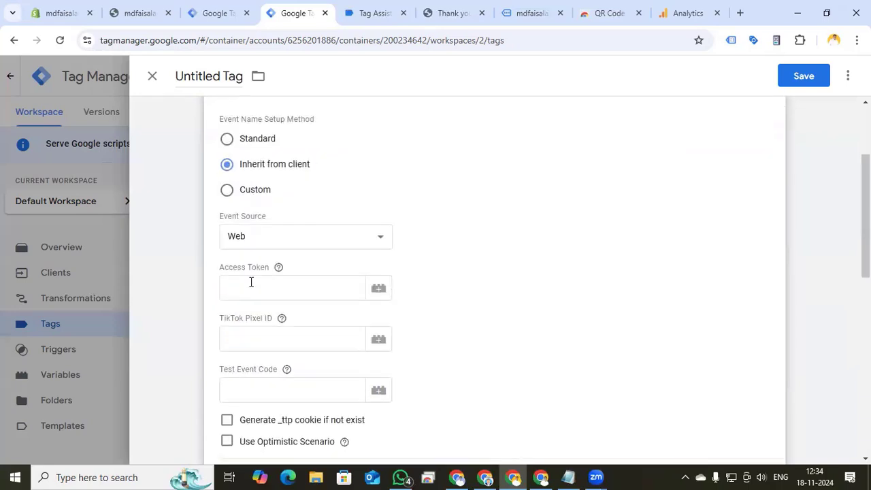
{"action": "left_click", "coordinate": [461, 478]}
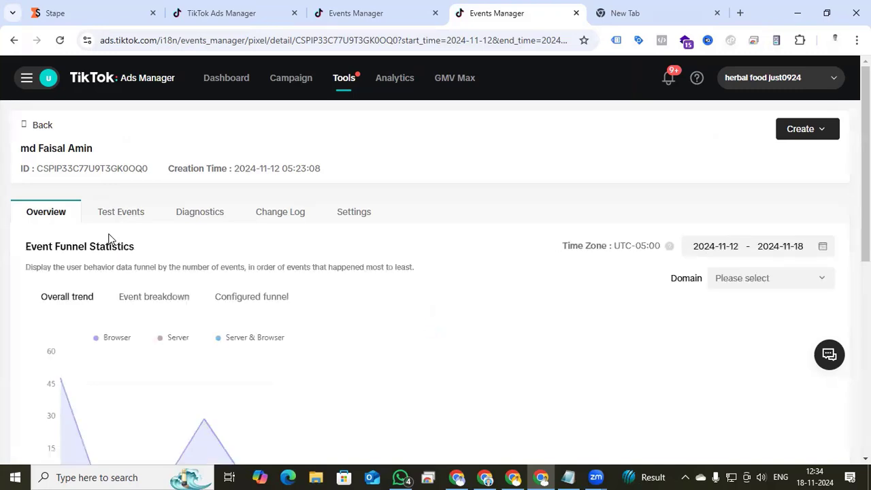
{"action": "scroll", "coordinate": [315, 294], "scroll_direction": "down", "scroll_amount": 2}
{"action": "scroll", "coordinate": [315, 294], "scroll_direction": "down", "scroll_amount": 1}
{"action": "mouse_move", "coordinate": [631, 286]}
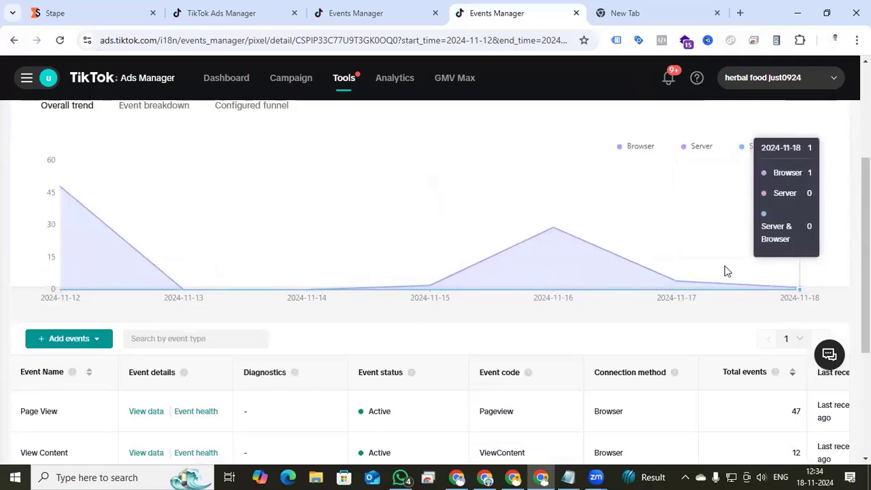
{"action": "scroll", "coordinate": [424, 307], "scroll_direction": "up", "scroll_amount": 3}
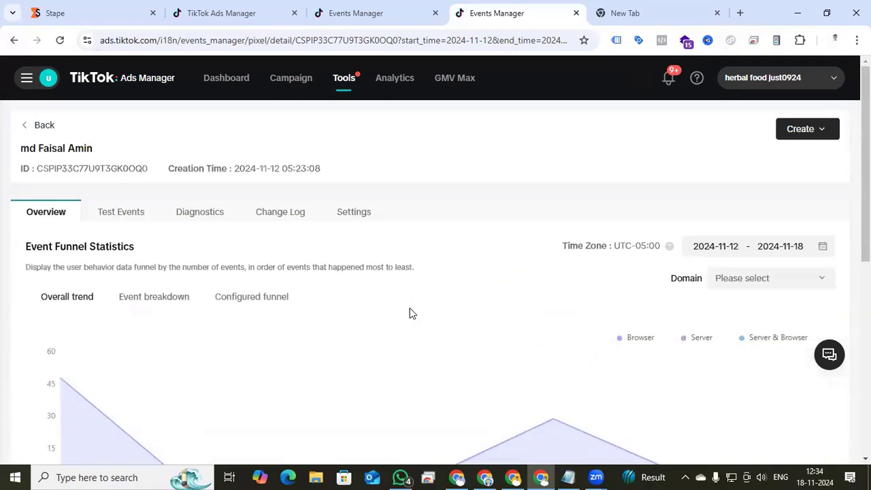
{"action": "left_click", "coordinate": [354, 213]}
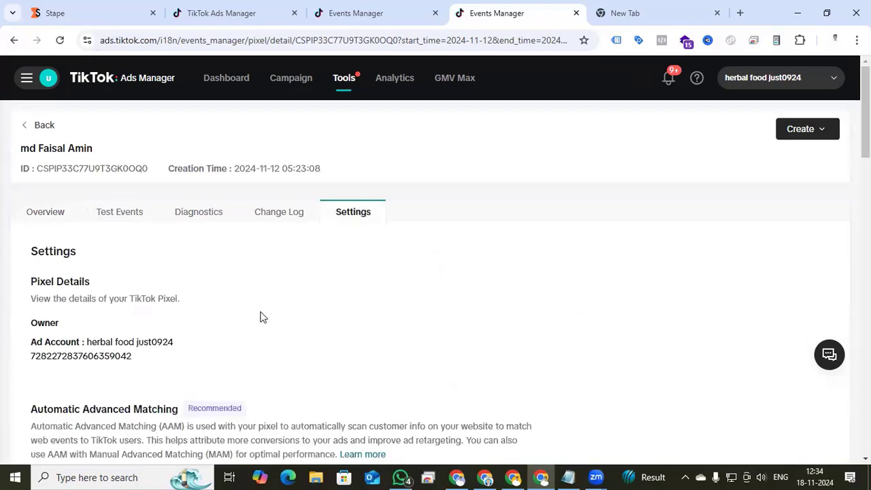
{"action": "scroll", "coordinate": [262, 316], "scroll_direction": "down", "scroll_amount": 10}
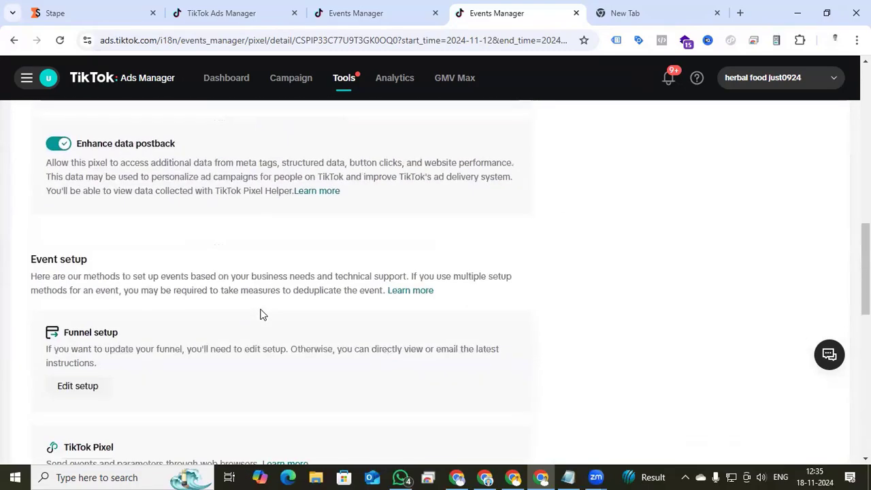
{"action": "scroll", "coordinate": [262, 315], "scroll_direction": "down", "scroll_amount": 9}
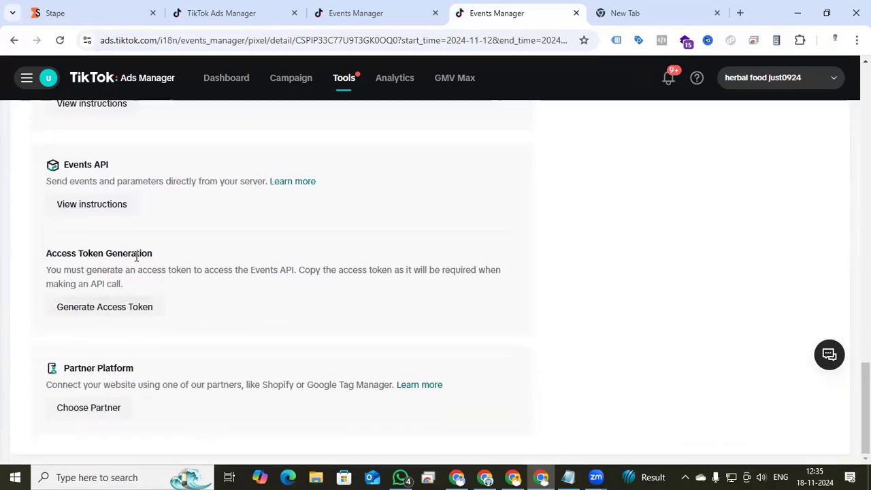
{"action": "left_click", "coordinate": [109, 310]}
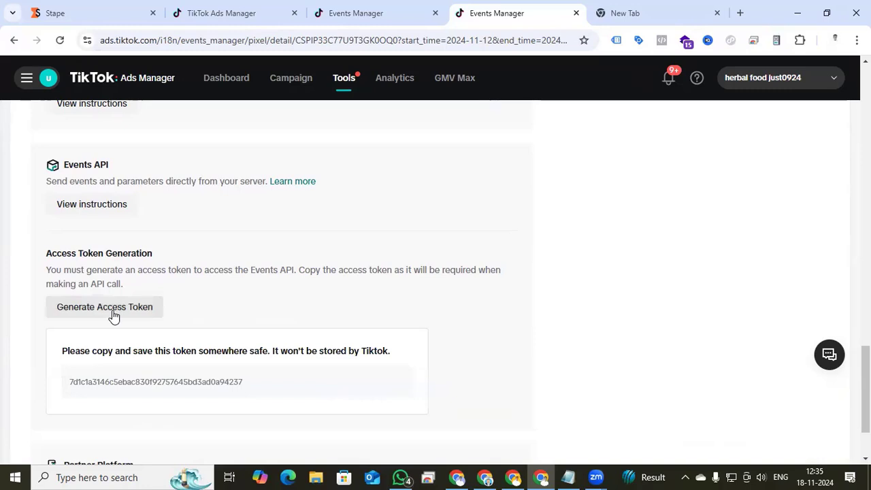
{"action": "left_click", "coordinate": [228, 385]}
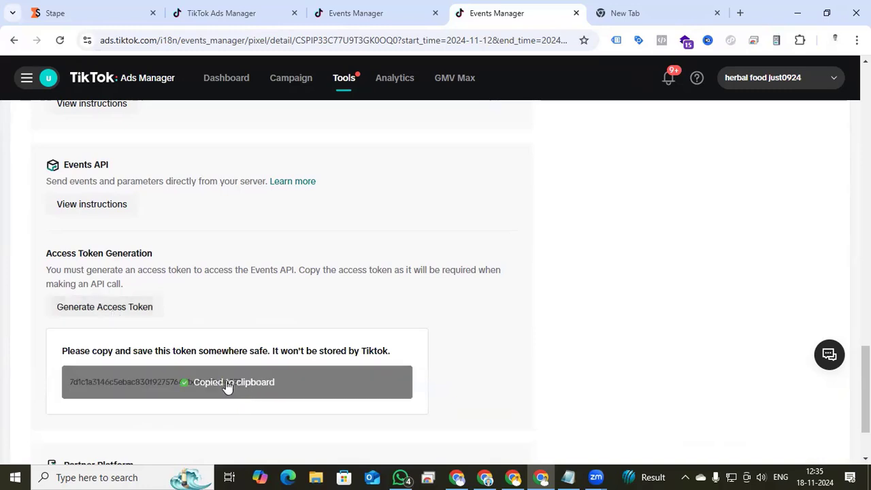
Paste the copied access token into the tag's Access Token field
{"action": "left_click", "coordinate": [513, 478]}
{"action": "left_click", "coordinate": [272, 281]}
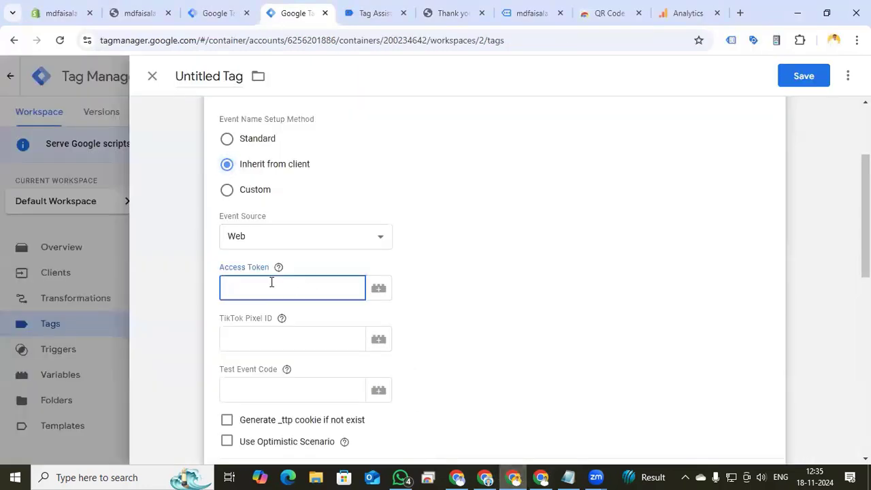
{"action": "key", "text": "ctrl+v"}
{"action": "left_click", "coordinate": [272, 359]}
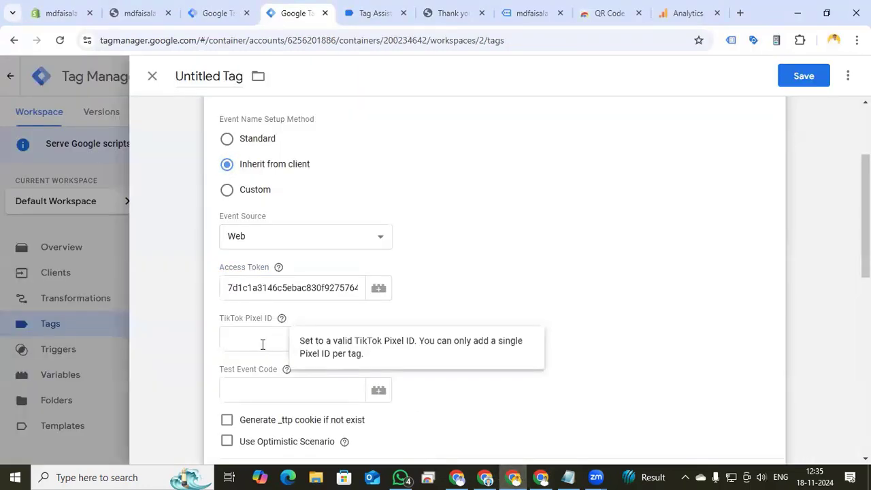
{"action": "left_click", "coordinate": [262, 345]}
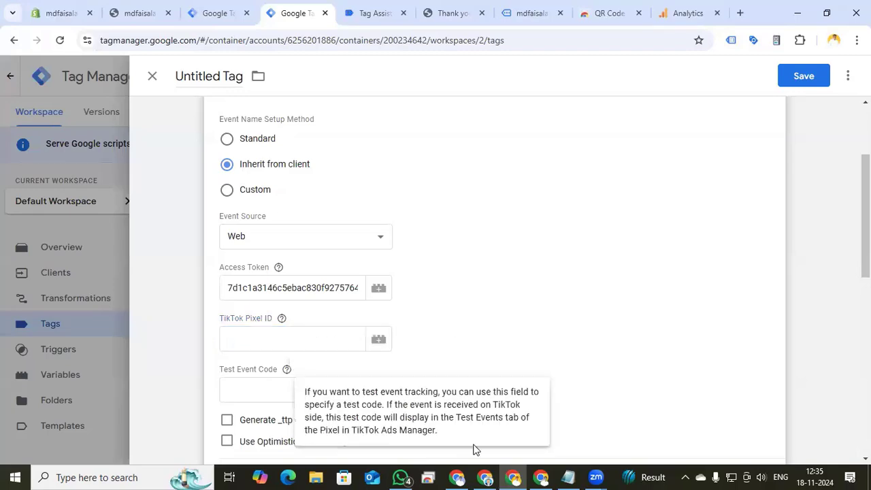
Copy the TikTok pixel ID from the pixel page and paste it into the tag's TikTok Pixel ID field
{"action": "left_click", "coordinate": [539, 476]}
{"action": "scroll", "coordinate": [153, 174], "scroll_direction": "up", "scroll_amount": 15}
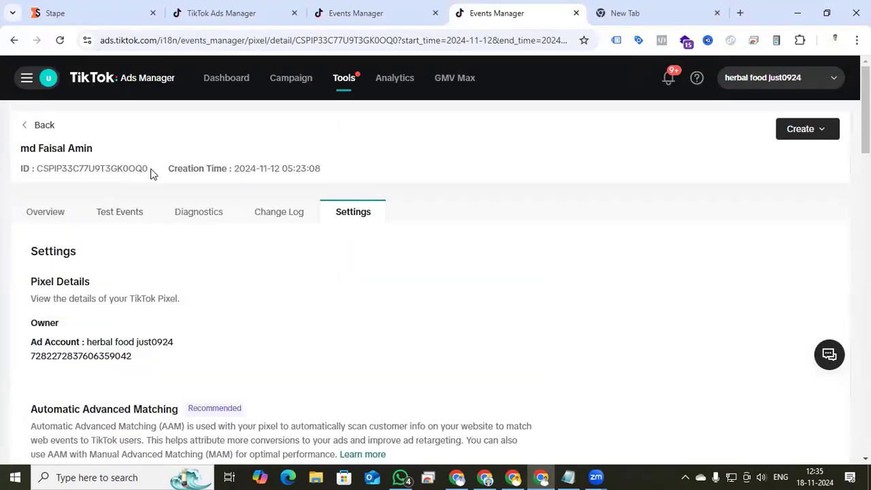
{"action": "left_click_drag", "start_coordinate": [149, 171], "coordinate": [35, 170]}
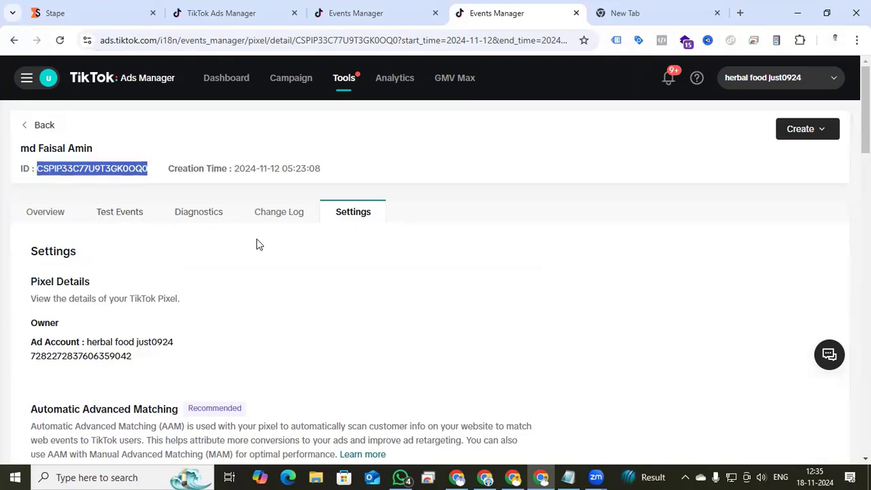
{"action": "left_click", "coordinate": [512, 477]}
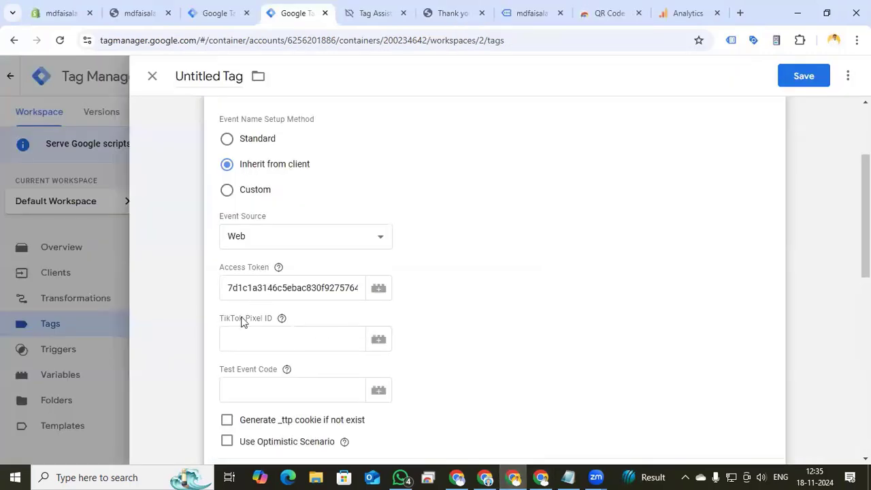
{"action": "left_click", "coordinate": [241, 335]}
{"action": "key", "text": "ctrl+v"}
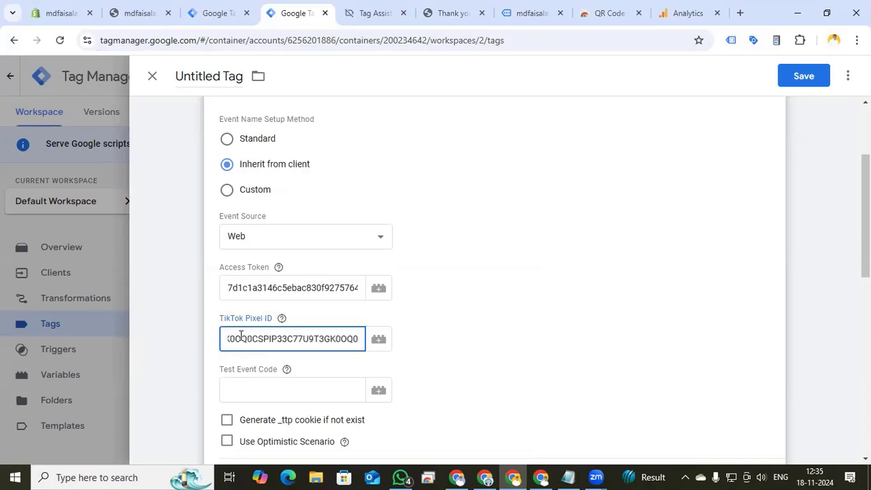
{"action": "key", "text": "ctrl+z"}
{"action": "key", "text": "ctrl+v"}
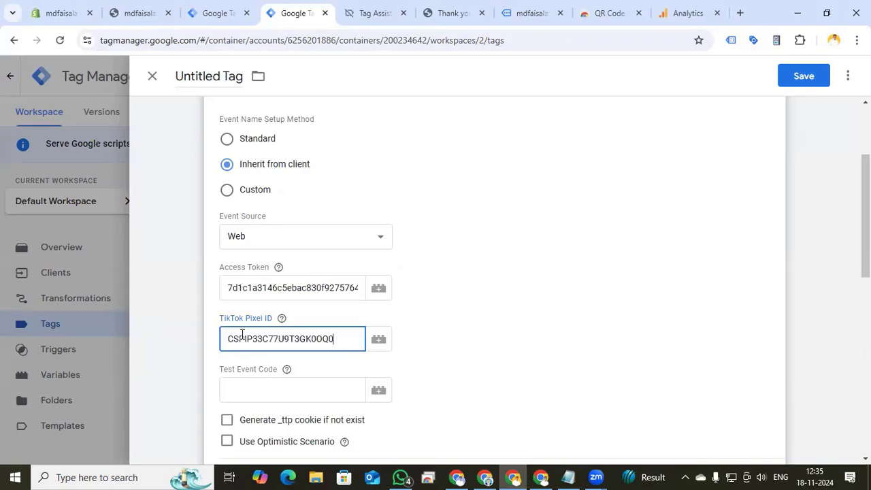
Copy the test event code TEST91896 from the pixel's Test Events page into the tag's Test Event Code field
{"action": "scroll", "coordinate": [242, 334], "scroll_direction": "down", "scroll_amount": 1}
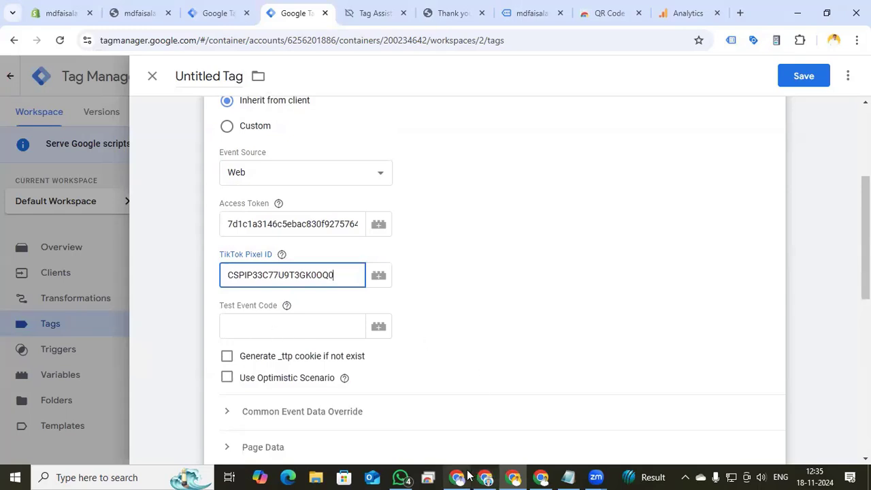
{"action": "left_click", "coordinate": [541, 477]}
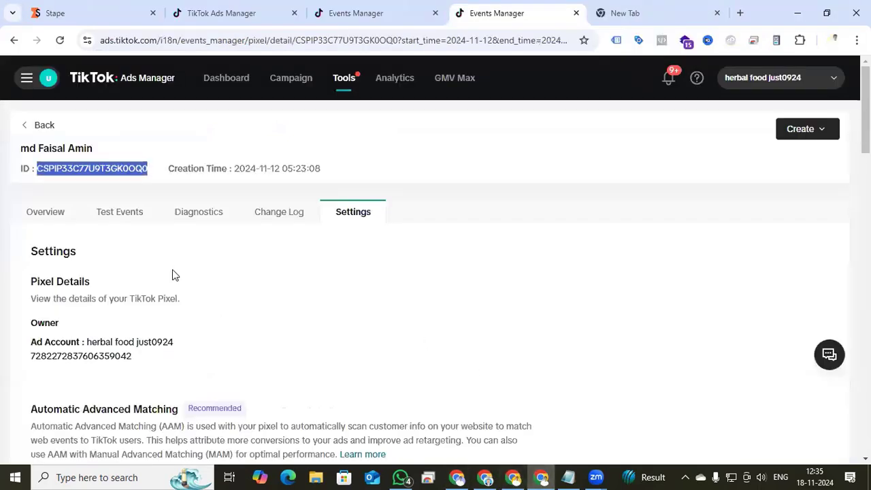
{"action": "left_click", "coordinate": [117, 216]}
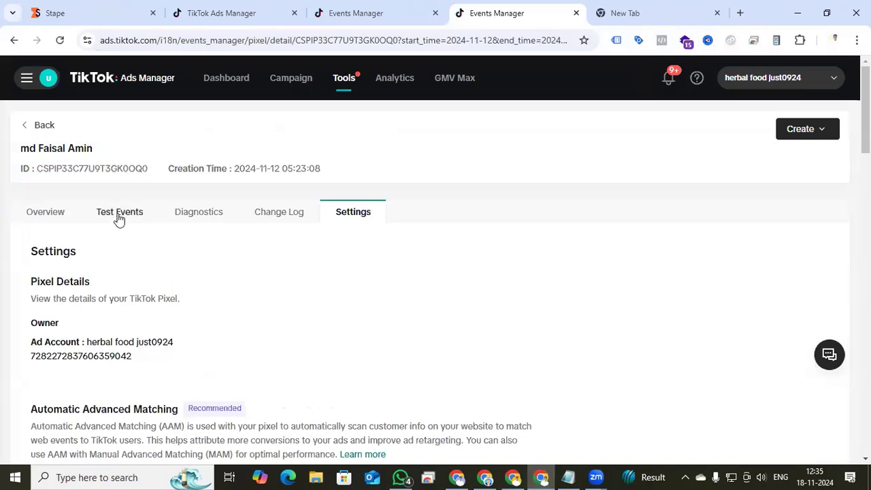
{"action": "scroll", "coordinate": [88, 327], "scroll_direction": "down", "scroll_amount": 5}
{"action": "left_click", "coordinate": [81, 366]}
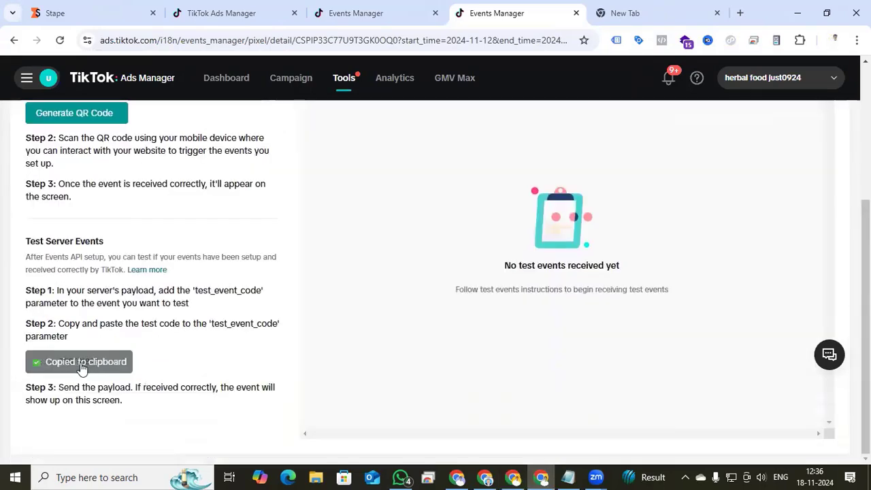
{"action": "left_click", "coordinate": [514, 478]}
{"action": "left_click", "coordinate": [270, 323]}
{"action": "key", "text": "ctrl+v"}
Enable Generate _ttp cookie if not exist and Use Optimistic Scenario for the tag
{"action": "scroll", "coordinate": [226, 306], "scroll_direction": "down", "scroll_amount": 1}
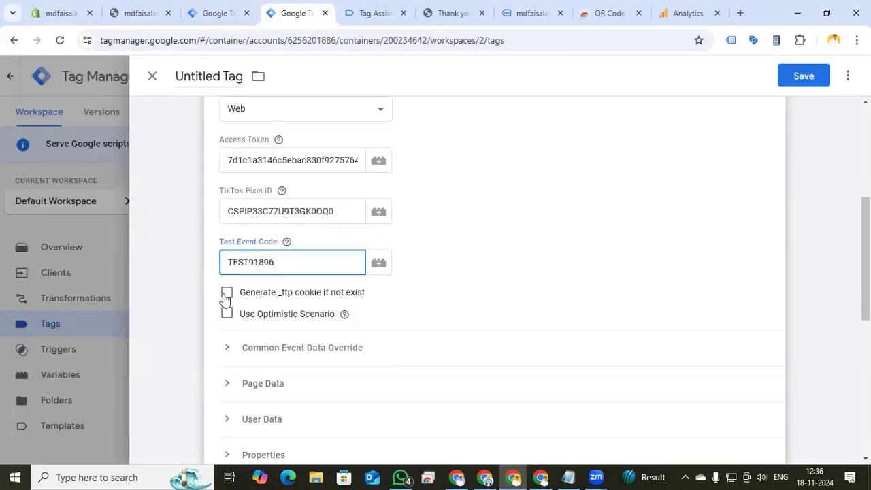
{"action": "left_click", "coordinate": [227, 294]}
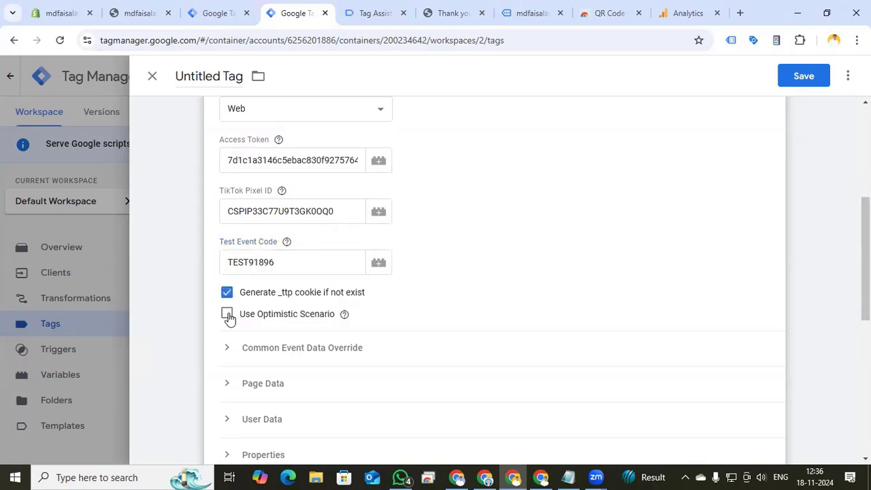
{"action": "left_click", "coordinate": [227, 315]}
Start a new Custom trigger for the tag that fires on some events
{"action": "scroll", "coordinate": [542, 303], "scroll_direction": "down", "scroll_amount": 6}
{"action": "left_click", "coordinate": [496, 303]}
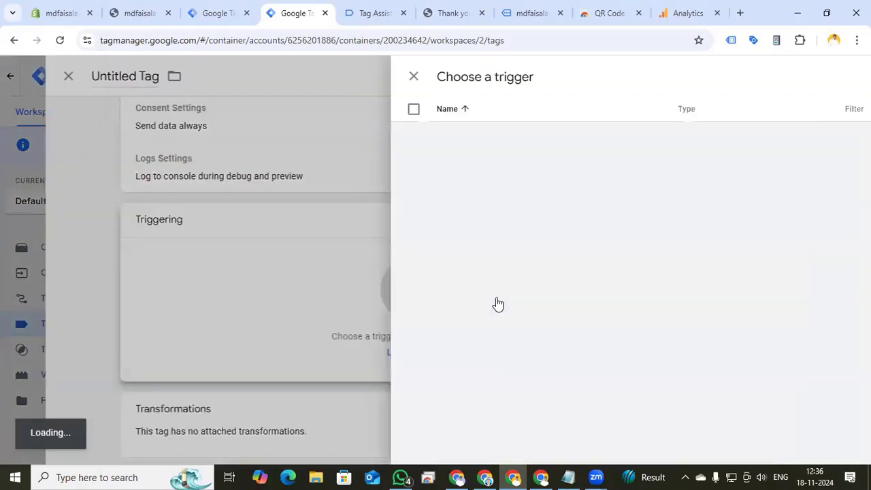
{"action": "left_click", "coordinate": [842, 78]}
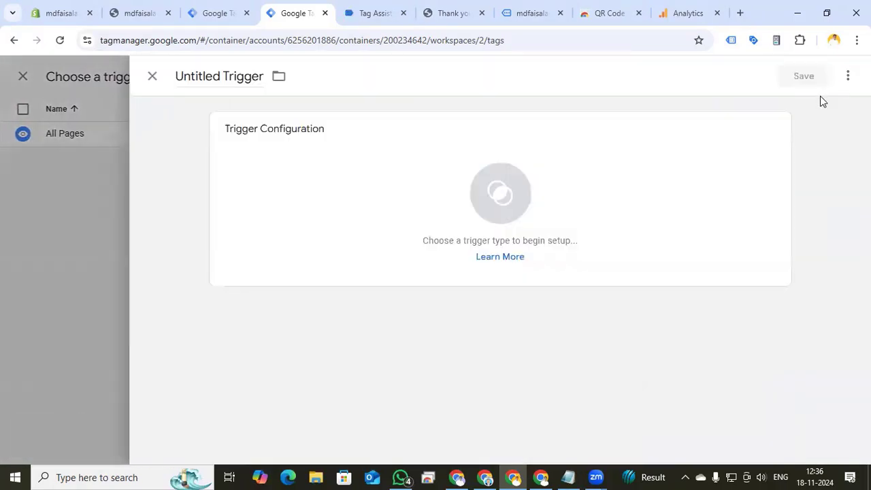
{"action": "left_click", "coordinate": [517, 195]}
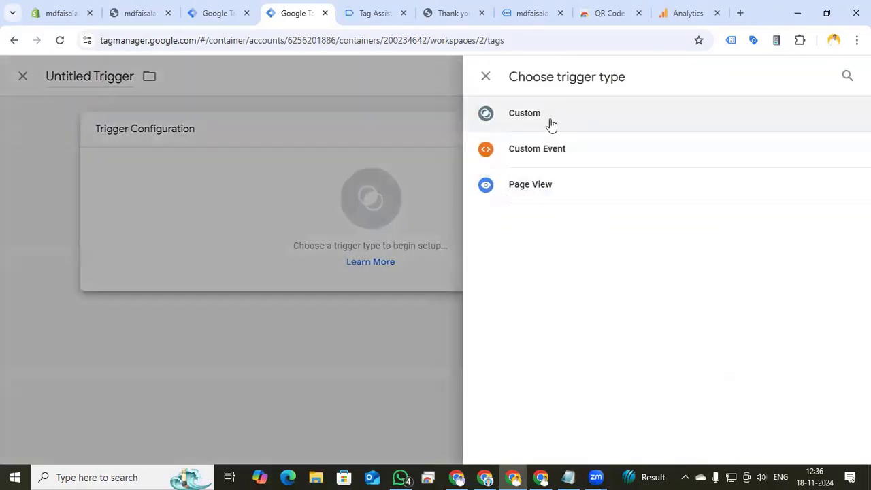
{"action": "left_click", "coordinate": [552, 124]}
{"action": "left_click", "coordinate": [306, 257]}
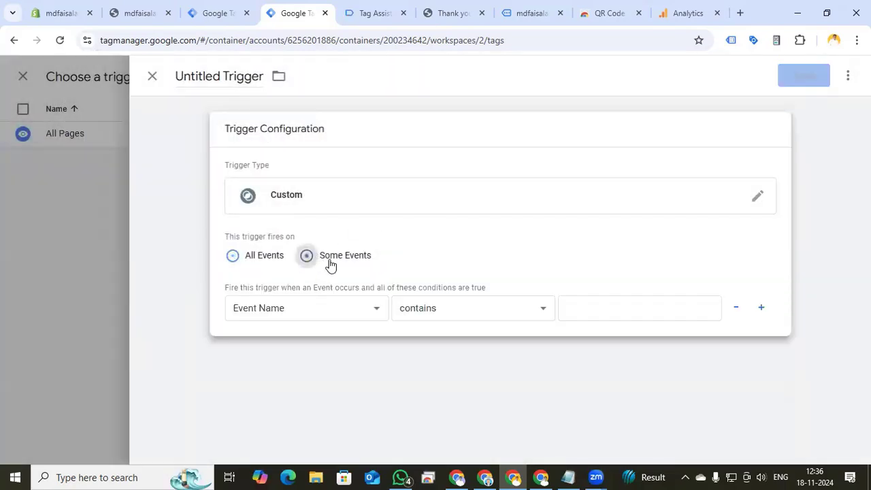
Set the custom trigger to fire when Client Name equals GA4
{"action": "left_click", "coordinate": [346, 315]}
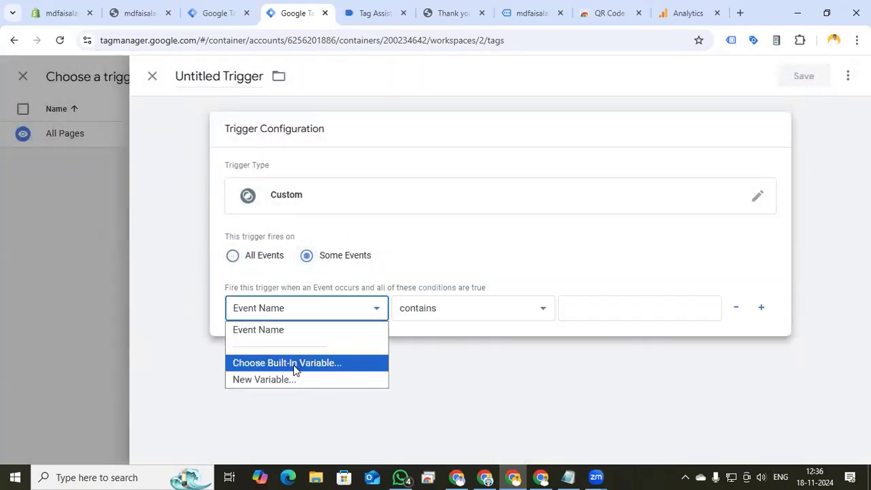
{"action": "left_click", "coordinate": [293, 365]}
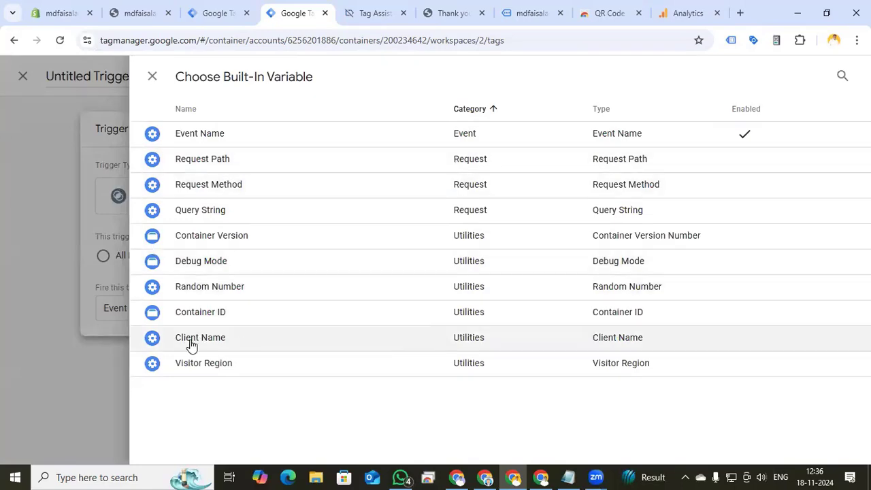
{"action": "left_click", "coordinate": [230, 340]}
{"action": "left_click", "coordinate": [473, 307]}
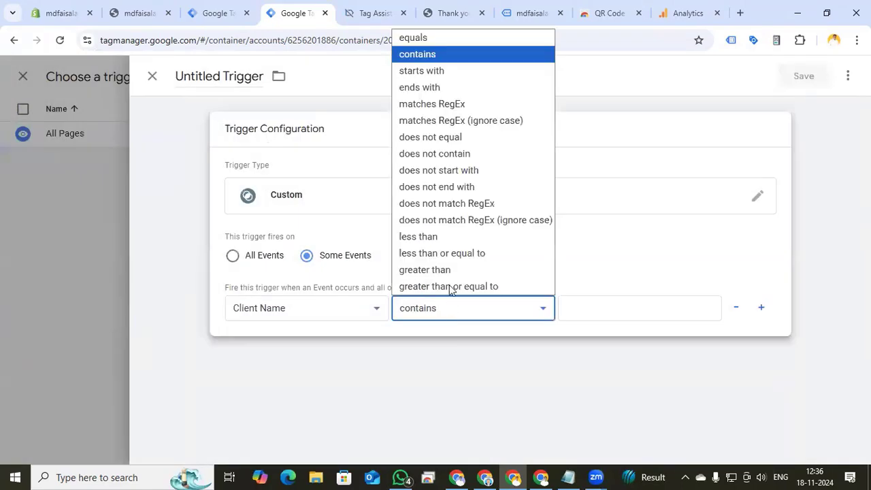
{"action": "left_click", "coordinate": [436, 39]}
{"action": "left_click", "coordinate": [583, 308]}
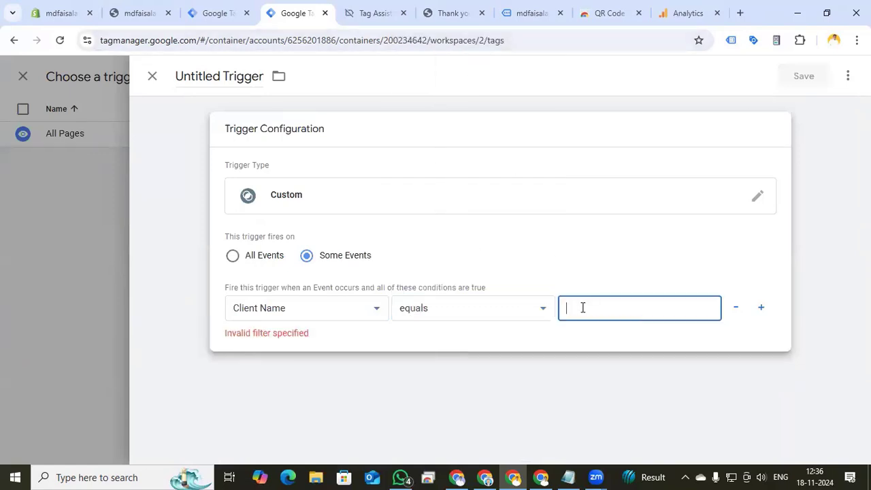
{"action": "type", "text": "GA4"}
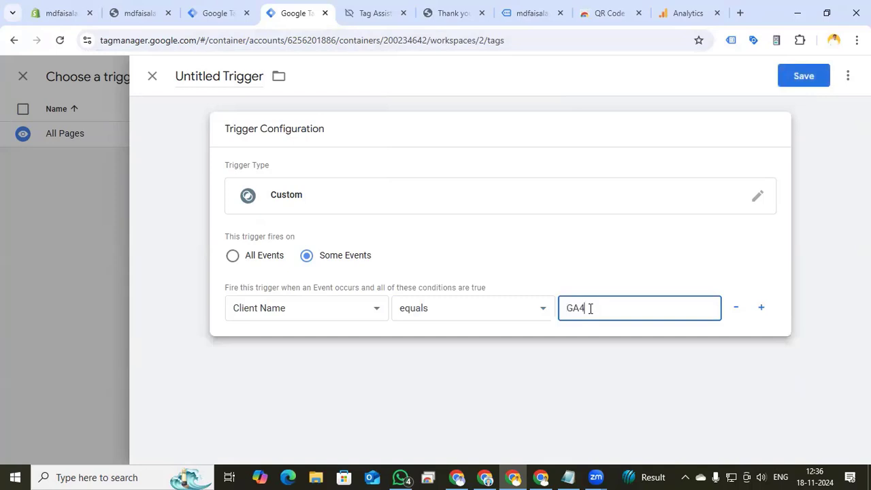
Name the trigger GA4 Client and save it
{"action": "left_click", "coordinate": [229, 77]}
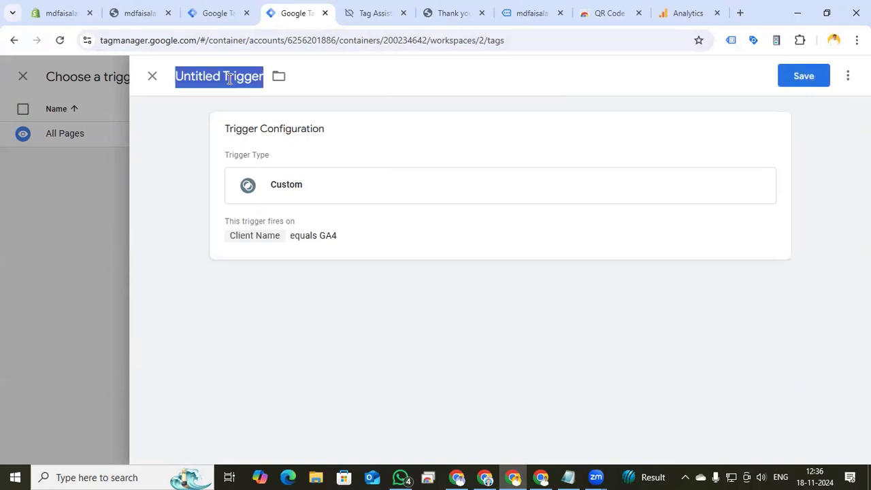
{"action": "type", "text": "GA4 "}
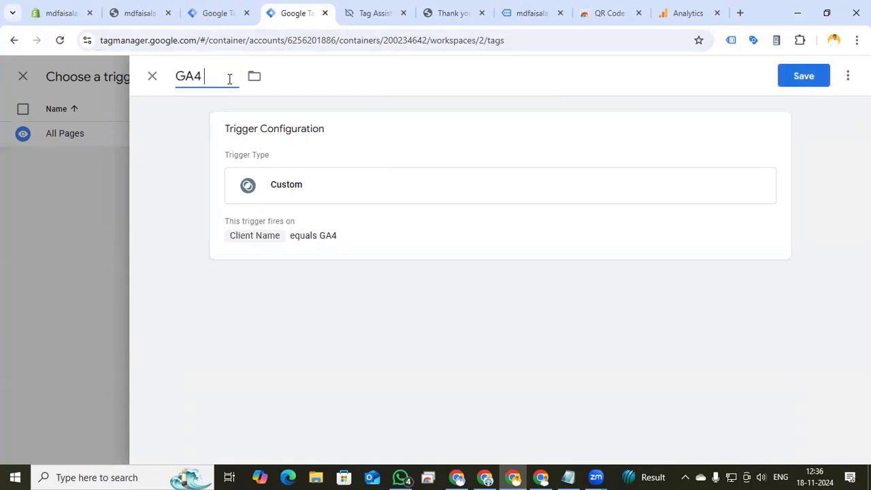
{"action": "type", "text": "Client"}
{"action": "left_click", "coordinate": [803, 76]}
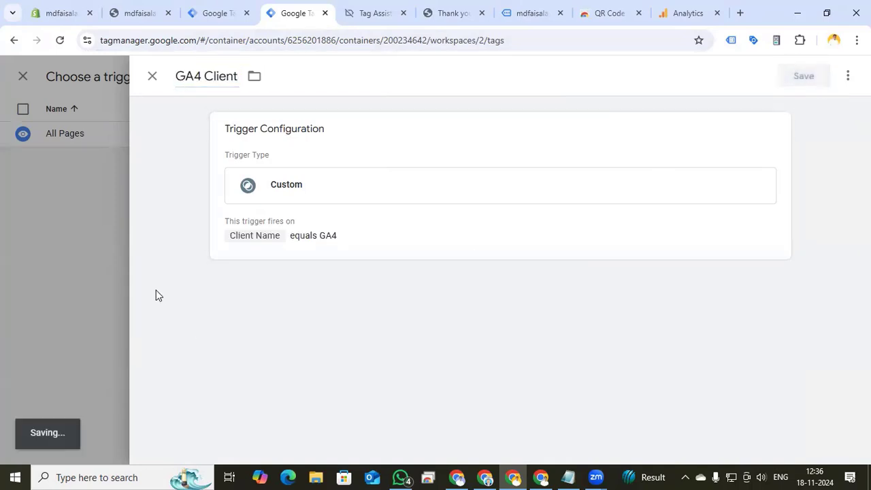
Name the tag Tiktok Conversion API and save it
{"action": "left_click", "coordinate": [212, 79]}
{"action": "type", "text": "Tiktok"}
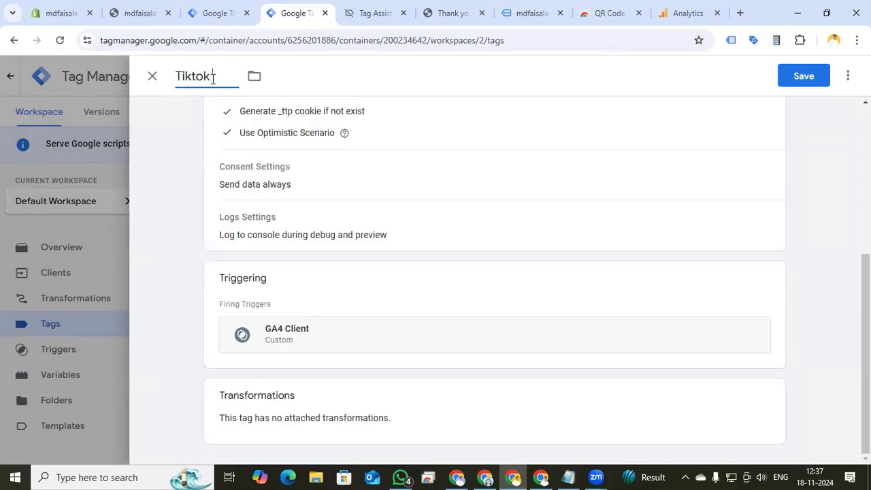
{"action": "type", "text": " Conversion API"}
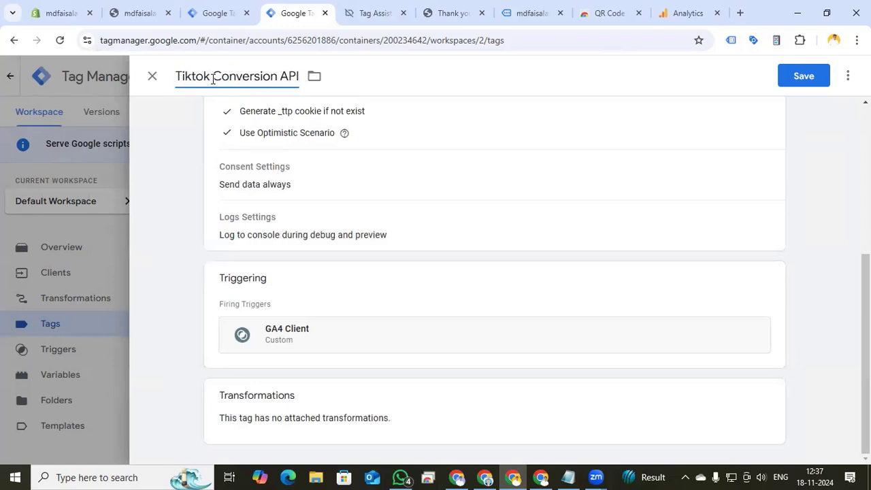
{"action": "left_click", "coordinate": [804, 76]}
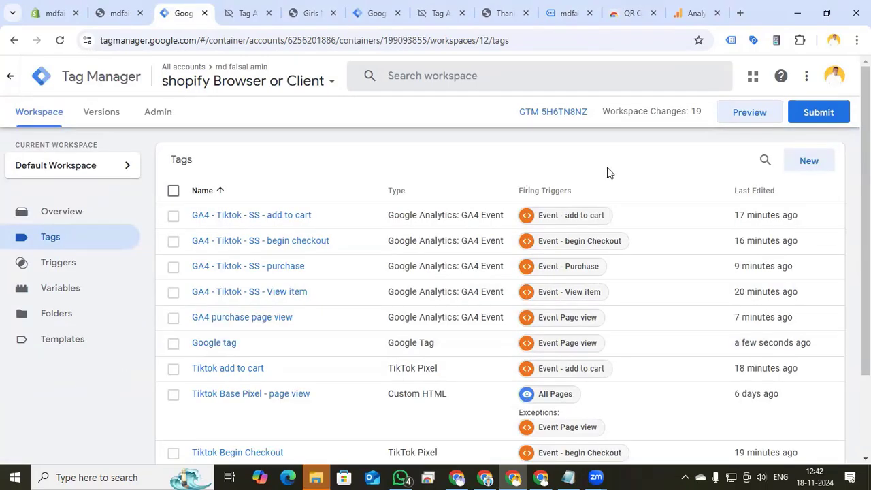
Submit and publish the workspace changes of the browser container and the server container
{"action": "left_click", "coordinate": [819, 114]}
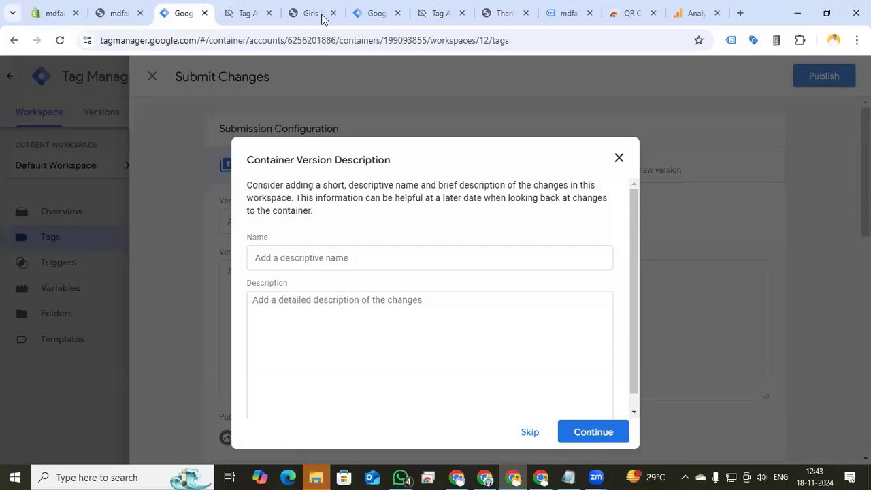
{"action": "left_click", "coordinate": [376, 14]}
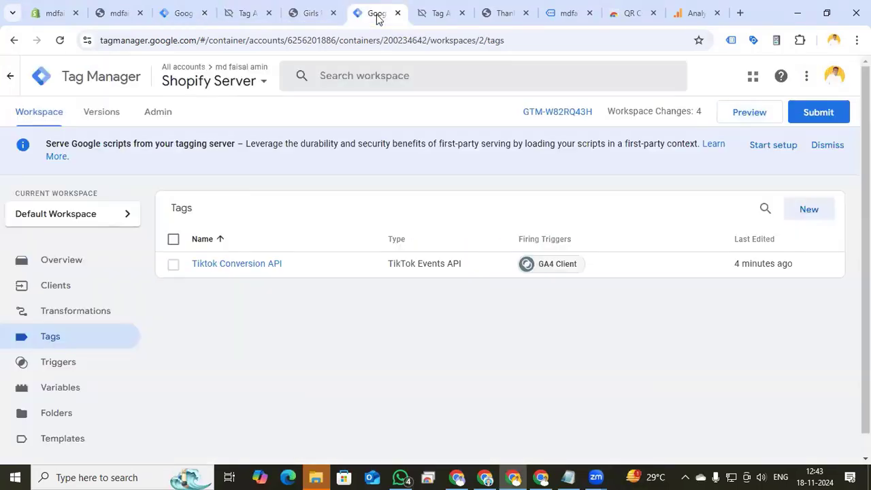
{"action": "left_click", "coordinate": [816, 114]}
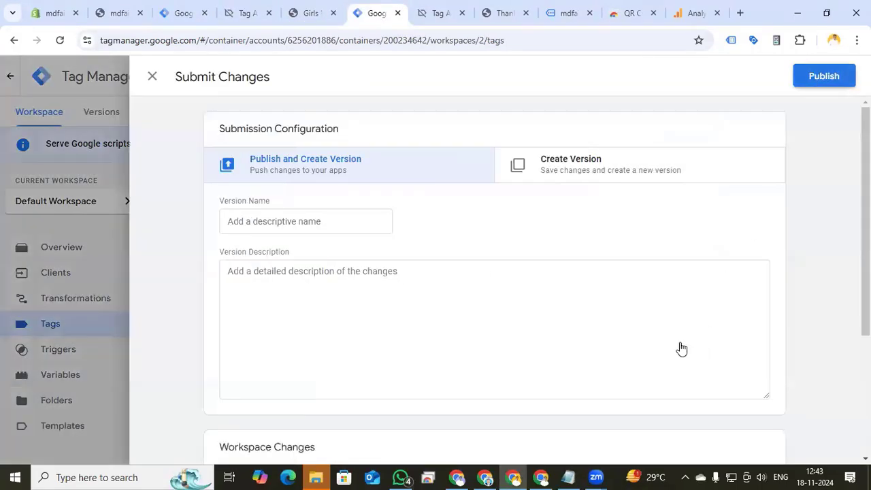
{"action": "left_click", "coordinate": [184, 13]}
Start Preview mode for the browser container and connect Tag Assistant to the store
{"action": "left_click", "coordinate": [28, 115]}
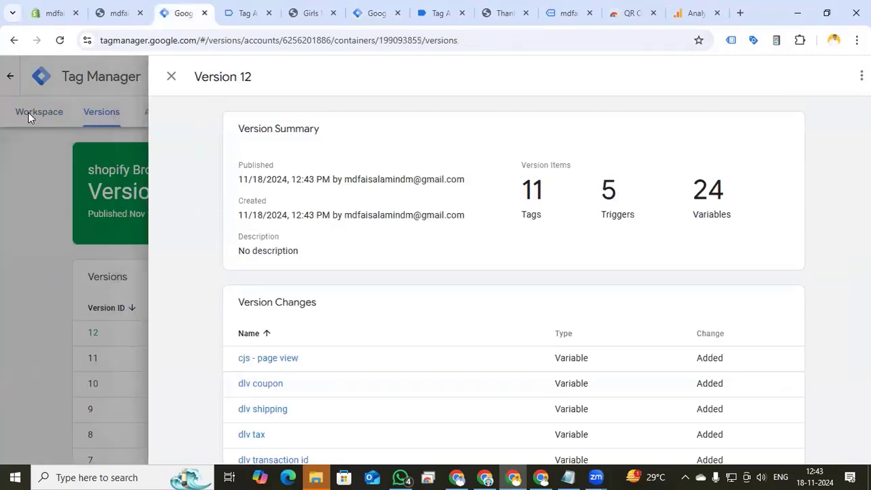
{"action": "left_click", "coordinate": [740, 117]}
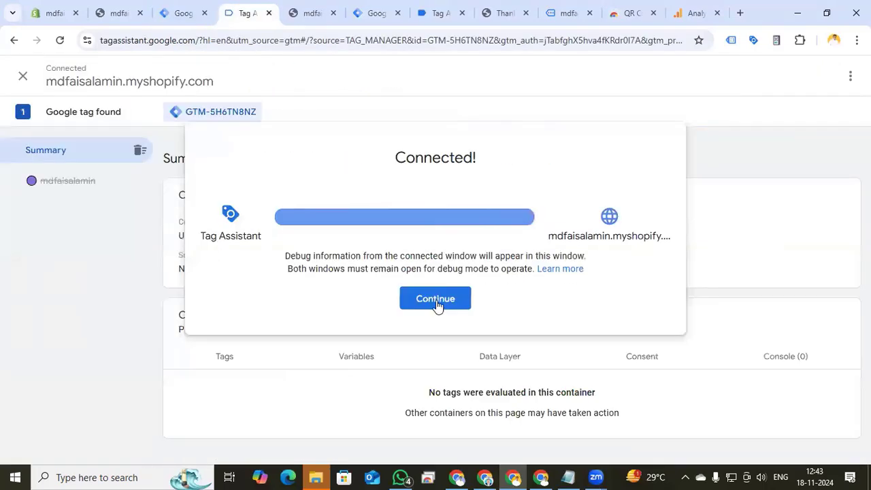
{"action": "left_click", "coordinate": [436, 304]}
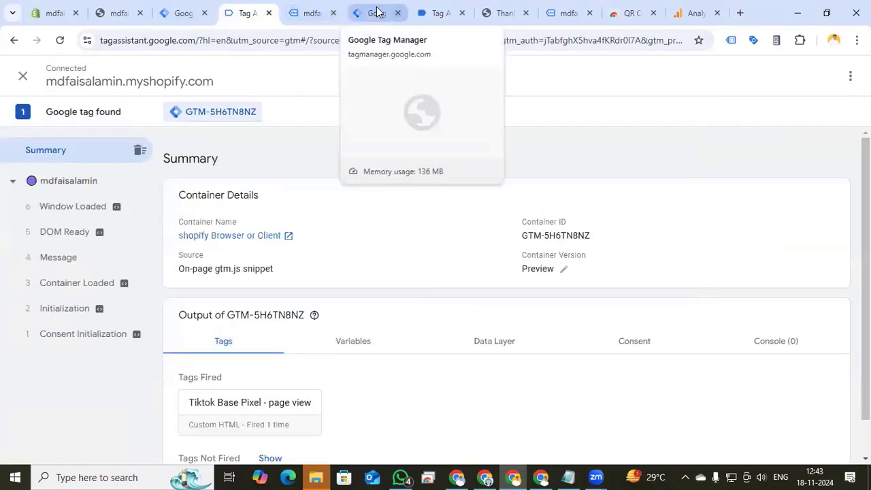
Start Preview mode for the Shopify Server container from its workspace
{"action": "left_click", "coordinate": [377, 12]}
{"action": "left_click", "coordinate": [39, 114]}
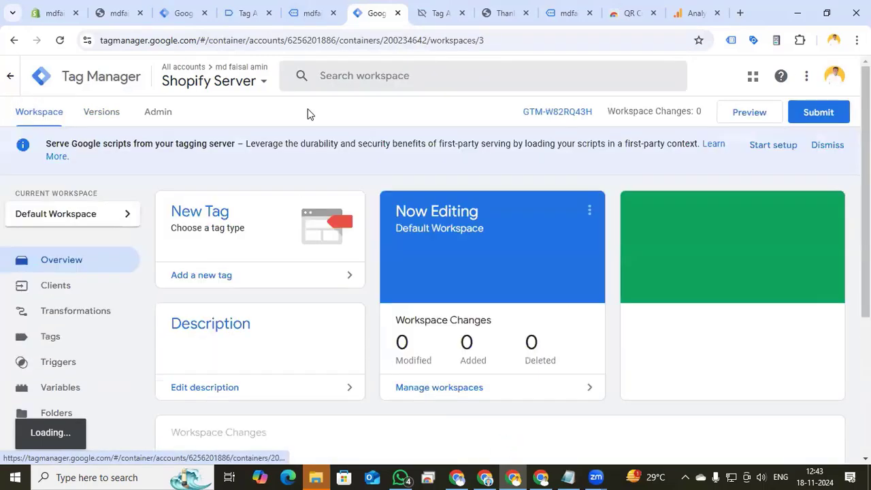
{"action": "left_click", "coordinate": [748, 115]}
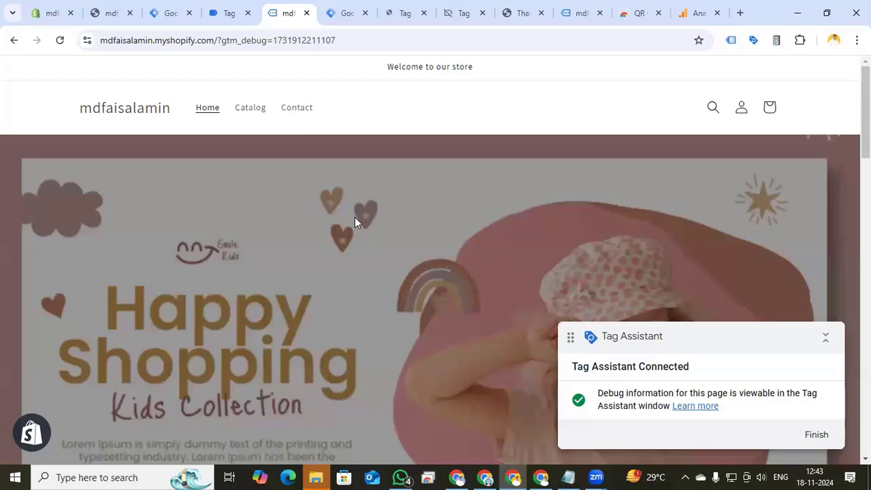
Open the Girls Dress Winter Knitting Sweater Dress product in the store and add it to the cart
{"action": "scroll", "coordinate": [354, 218], "scroll_direction": "down", "scroll_amount": 8}
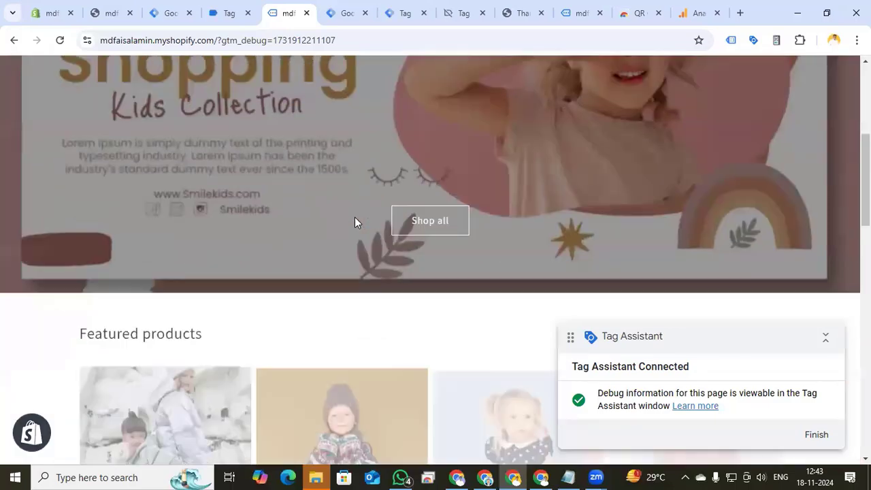
{"action": "scroll", "coordinate": [340, 299], "scroll_direction": "down", "scroll_amount": 1}
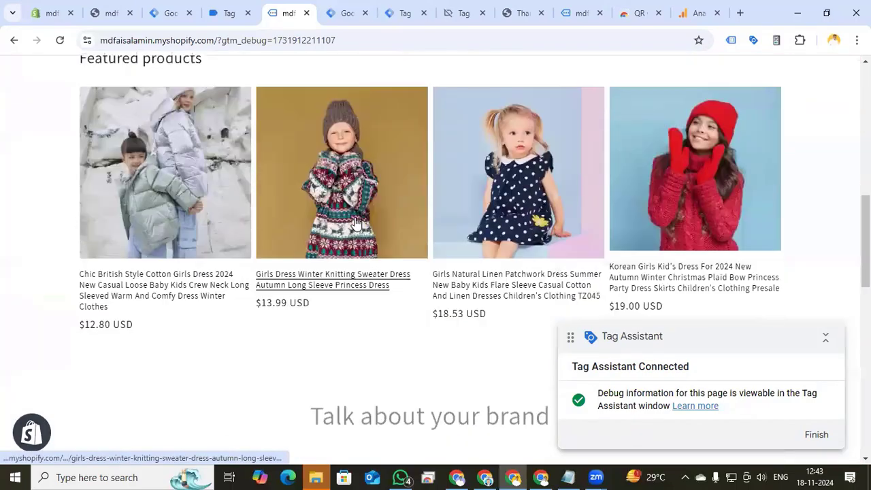
{"action": "left_click", "coordinate": [341, 286]}
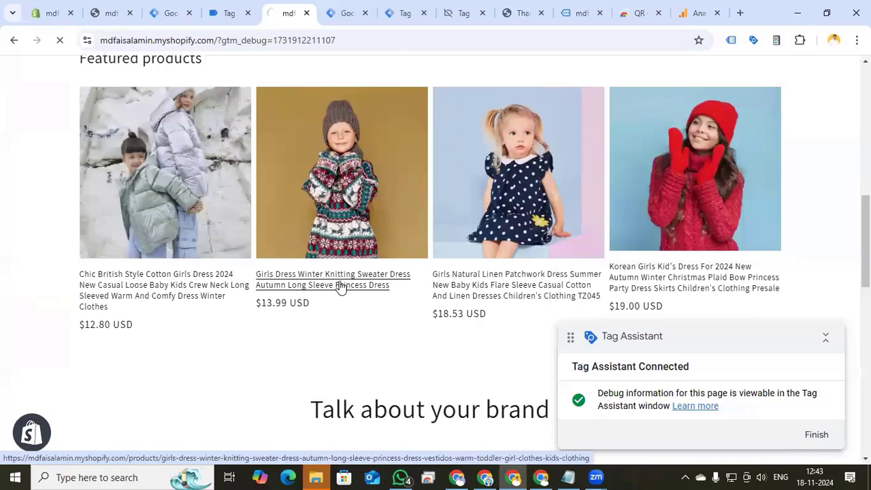
{"action": "scroll", "coordinate": [480, 244], "scroll_direction": "down", "scroll_amount": 3}
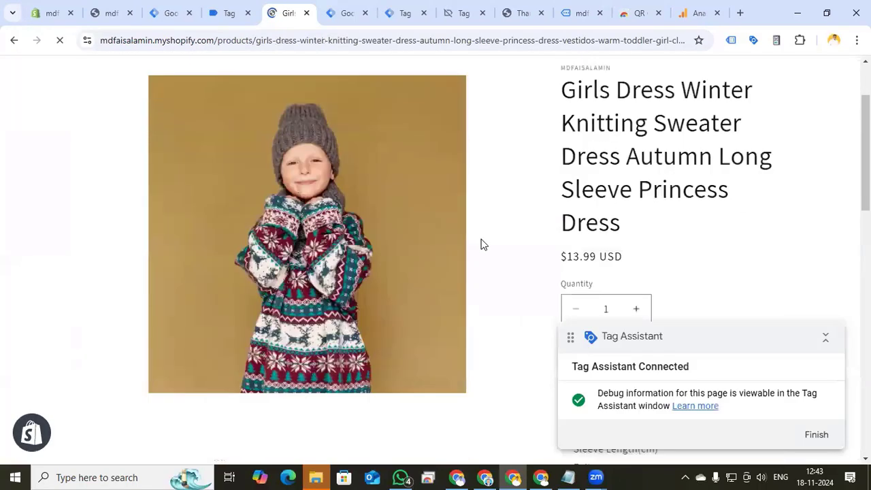
{"action": "left_click", "coordinate": [669, 269]}
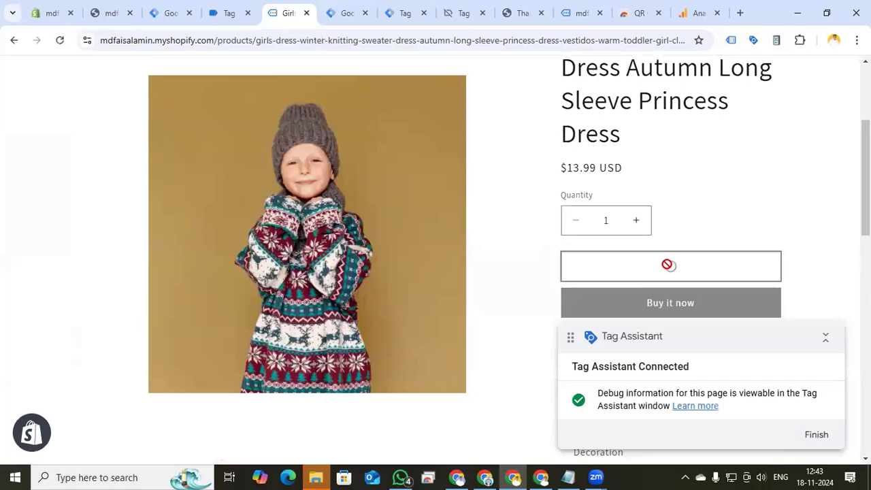
{"action": "left_click", "coordinate": [648, 284]}
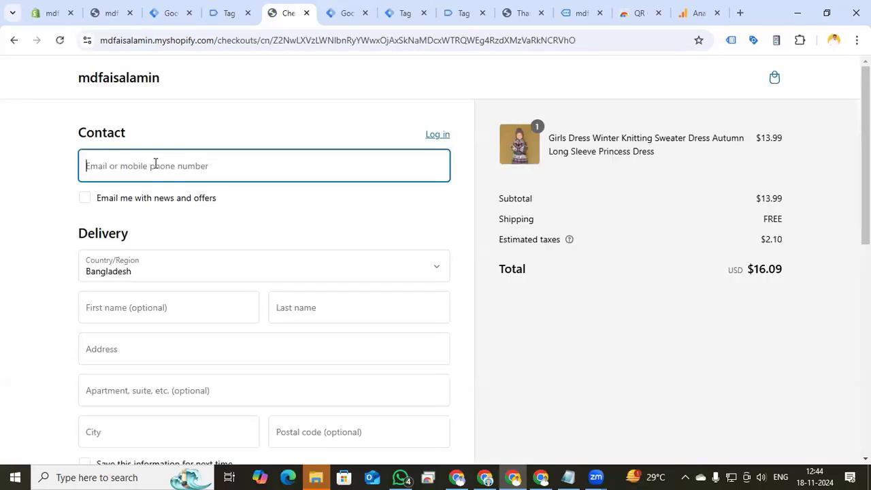
Proceed to checkout and fill in the contact e-mail, delivery address and test card payment details
{"action": "left_click", "coordinate": [156, 163]}
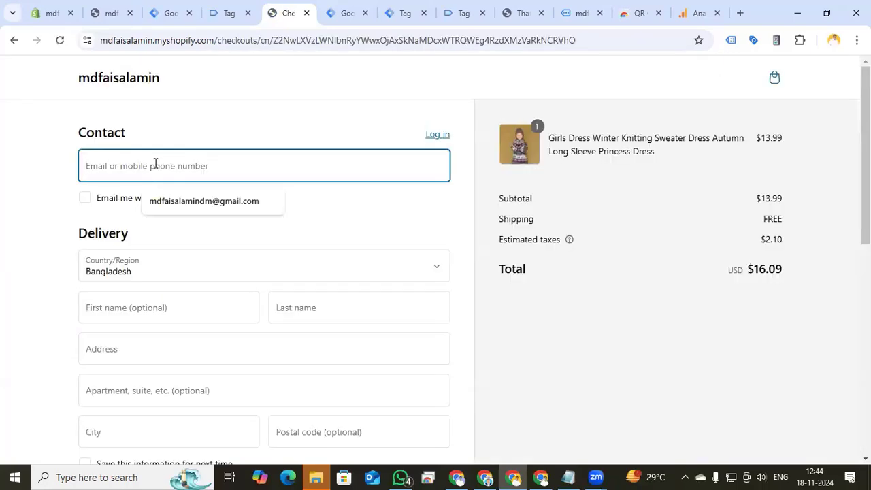
{"action": "left_click", "coordinate": [181, 198]}
{"action": "left_click", "coordinate": [169, 308]}
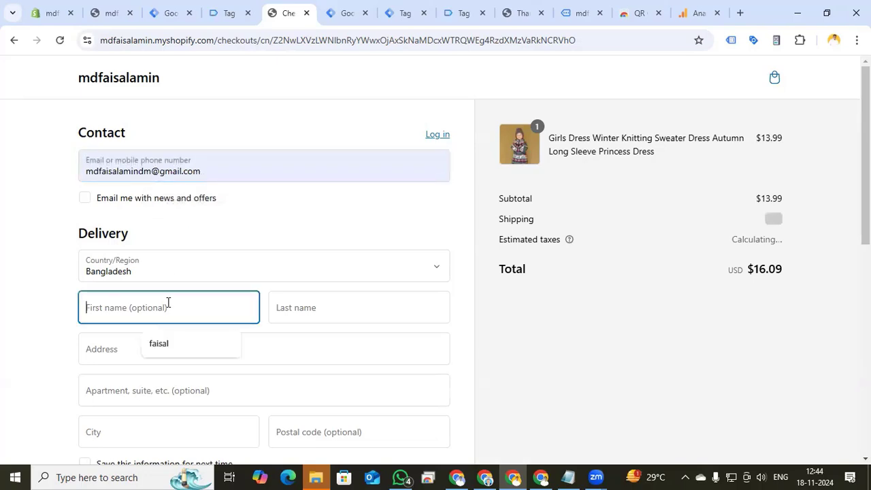
{"action": "left_click", "coordinate": [175, 340]}
{"action": "left_click", "coordinate": [295, 314]}
{"action": "left_click", "coordinate": [345, 347]}
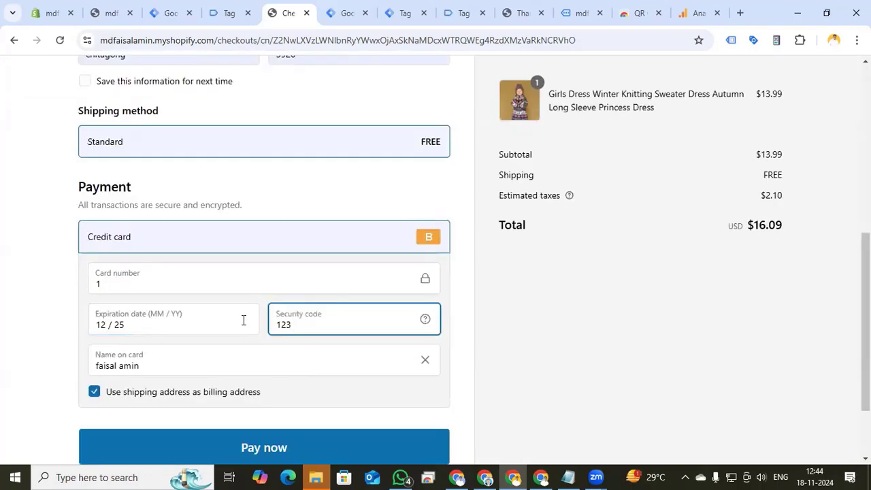
{"action": "scroll", "coordinate": [129, 299], "scroll_direction": "down", "scroll_amount": 2}
{"action": "left_click", "coordinate": [254, 350]}
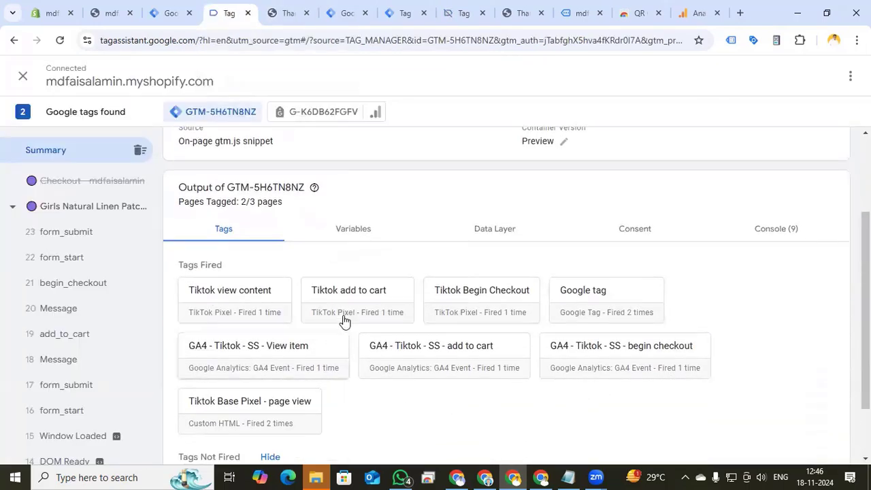
Inspect the fired tags in both previews, including the begin_checkout event's Tiktok Conversion API tag and its event data
{"action": "scroll", "coordinate": [384, 404], "scroll_direction": "down", "scroll_amount": 2}
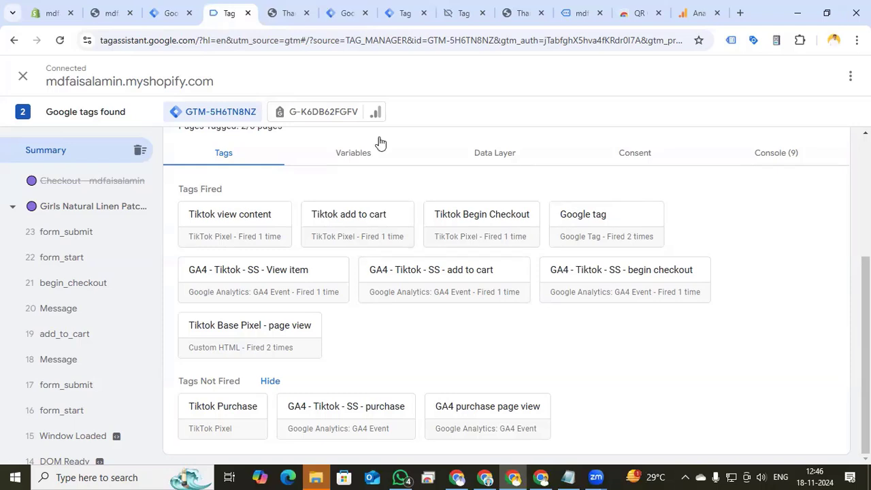
{"action": "left_click", "coordinate": [406, 13]}
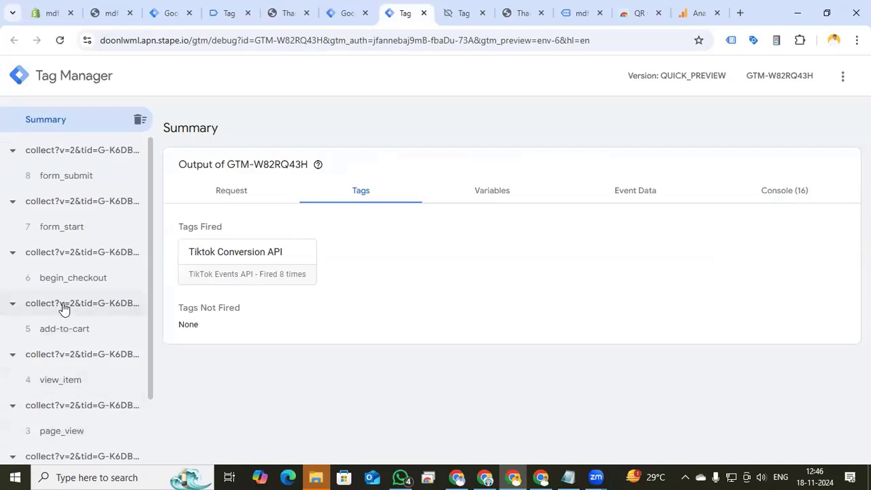
{"action": "scroll", "coordinate": [61, 354], "scroll_direction": "down", "scroll_amount": 1}
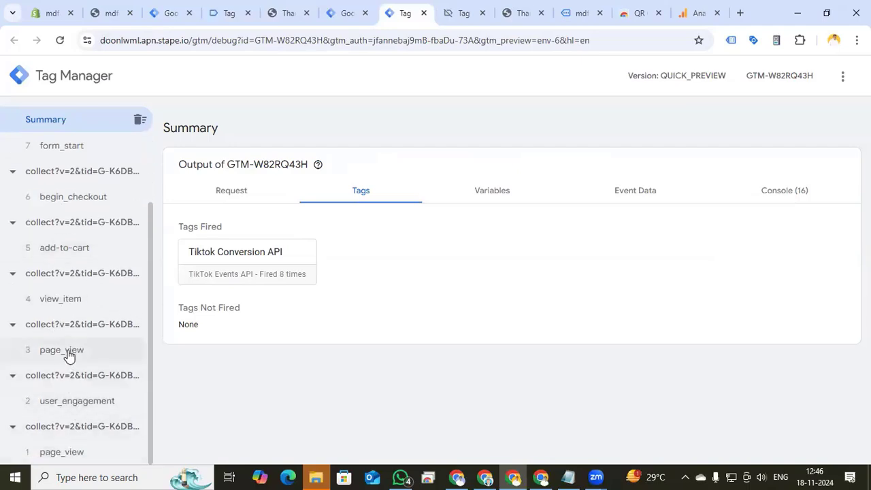
{"action": "scroll", "coordinate": [71, 341], "scroll_direction": "up", "scroll_amount": 1}
{"action": "left_click", "coordinate": [76, 271]}
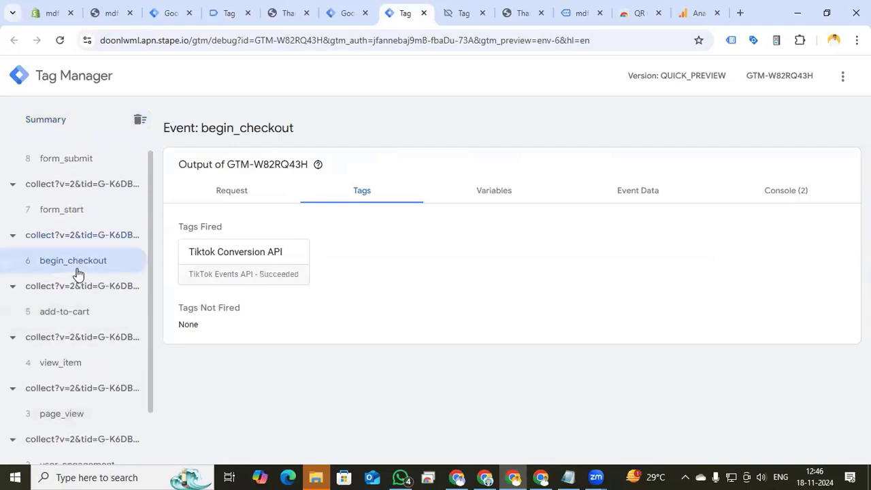
{"action": "left_click", "coordinate": [231, 272]}
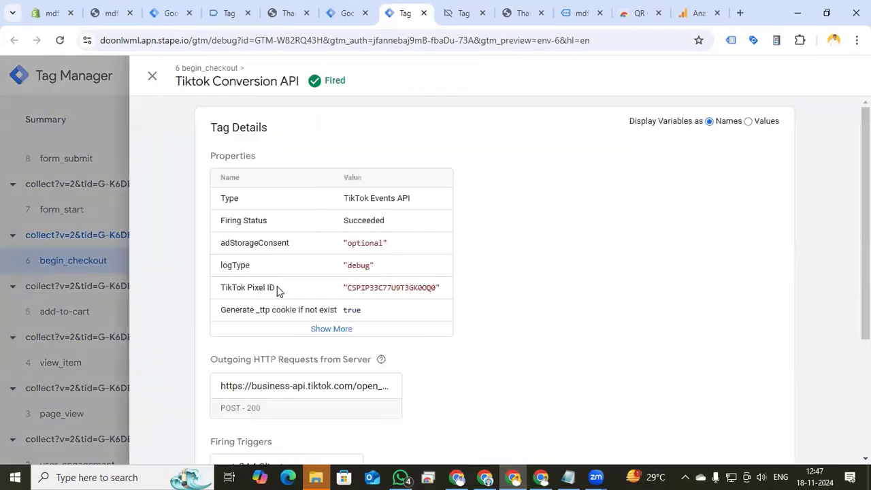
{"action": "left_click", "coordinate": [153, 77]}
{"action": "left_click", "coordinate": [632, 194]}
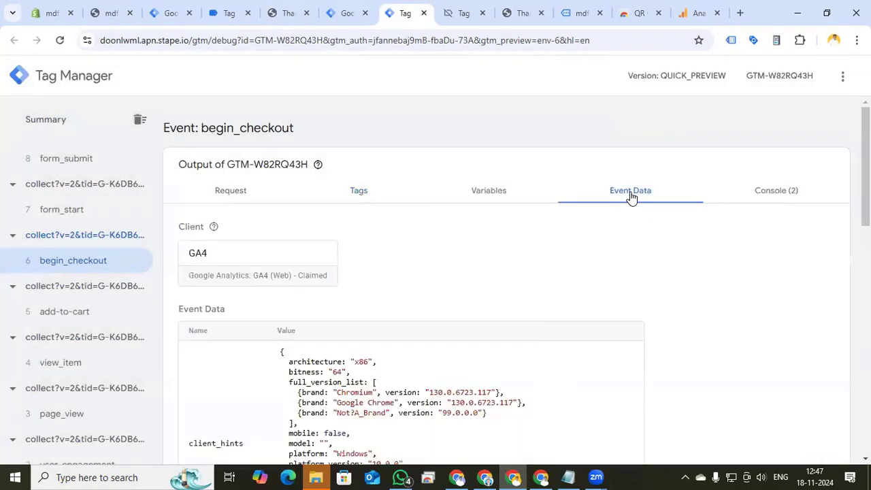
Inspect the begin_checkout event's console log and outgoing TikTok request, then the view_item event's request output
{"action": "left_click", "coordinate": [767, 196]}
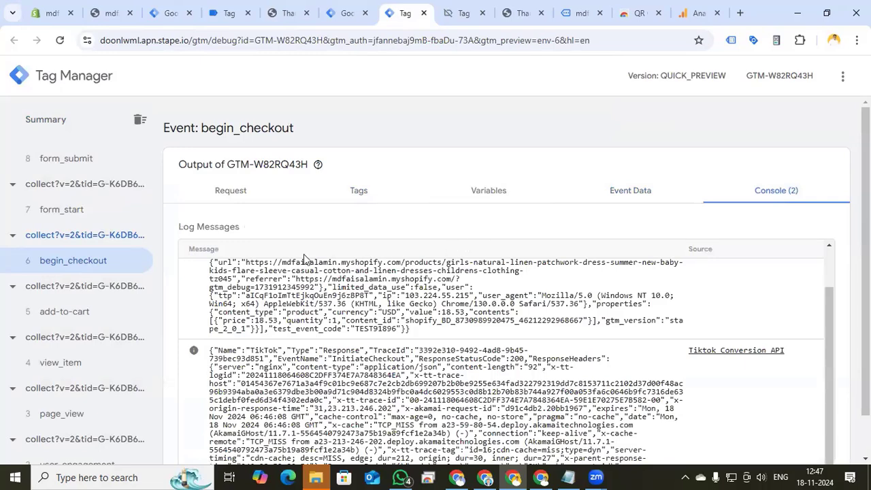
{"action": "left_click", "coordinate": [228, 192]}
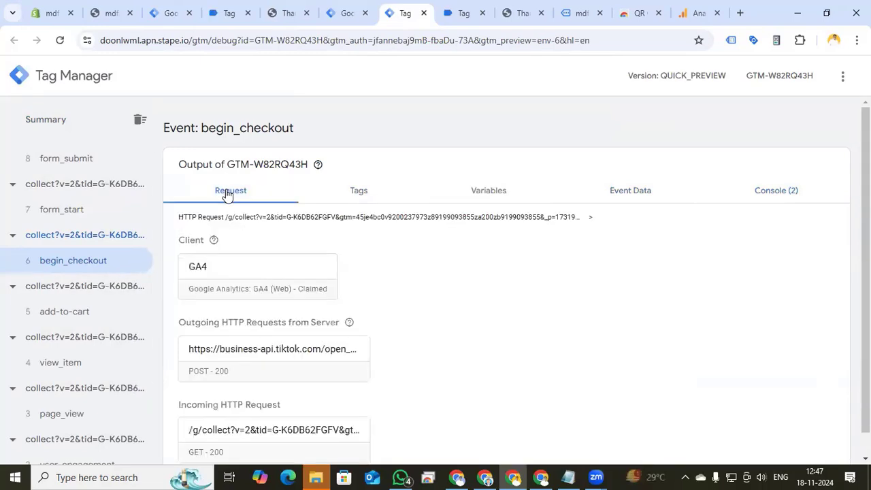
{"action": "scroll", "coordinate": [218, 334], "scroll_direction": "down", "scroll_amount": 1}
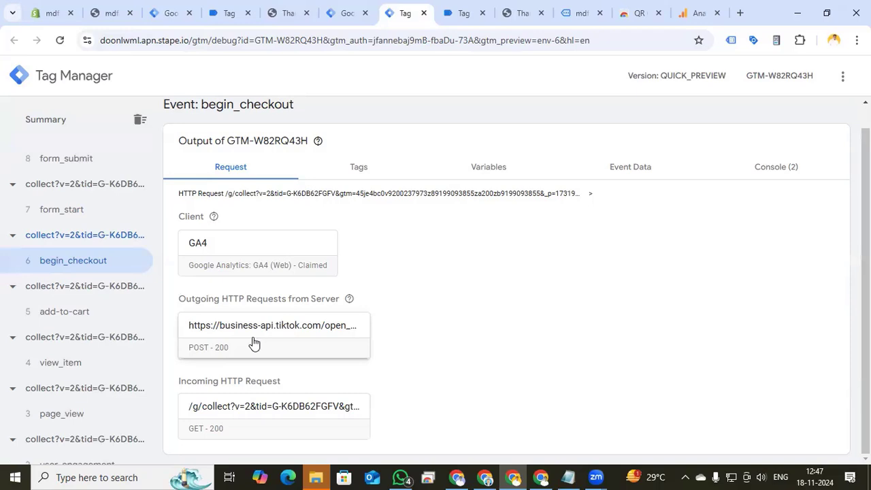
{"action": "scroll", "coordinate": [115, 331], "scroll_direction": "up", "scroll_amount": 1}
{"action": "scroll", "coordinate": [102, 326], "scroll_direction": "down", "scroll_amount": 1}
{"action": "left_click", "coordinate": [90, 321]}
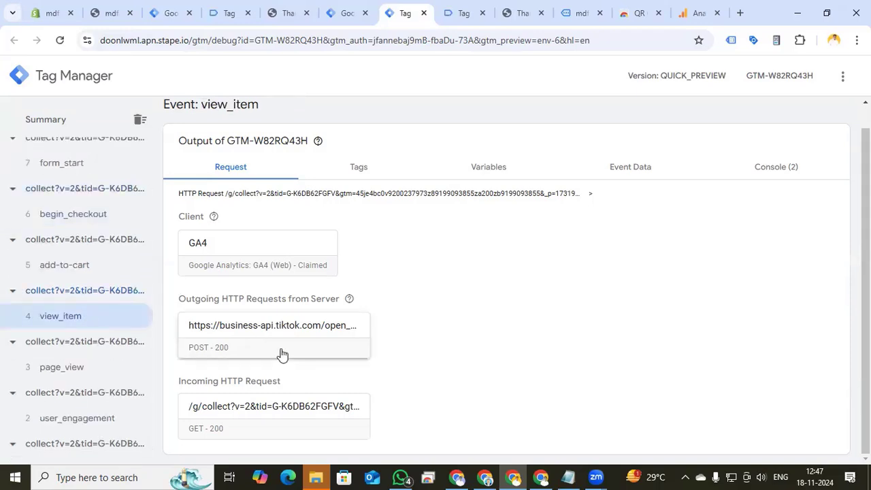
{"action": "scroll", "coordinate": [89, 339], "scroll_direction": "up", "scroll_amount": 1}
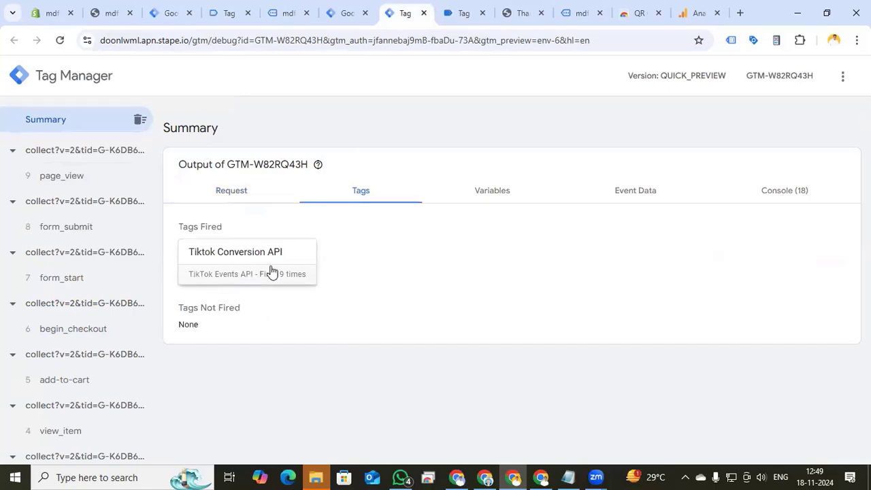
Open the Tiktok Conversion API tag's details and review its properties and the messages where it fired
{"action": "left_click", "coordinate": [270, 273]}
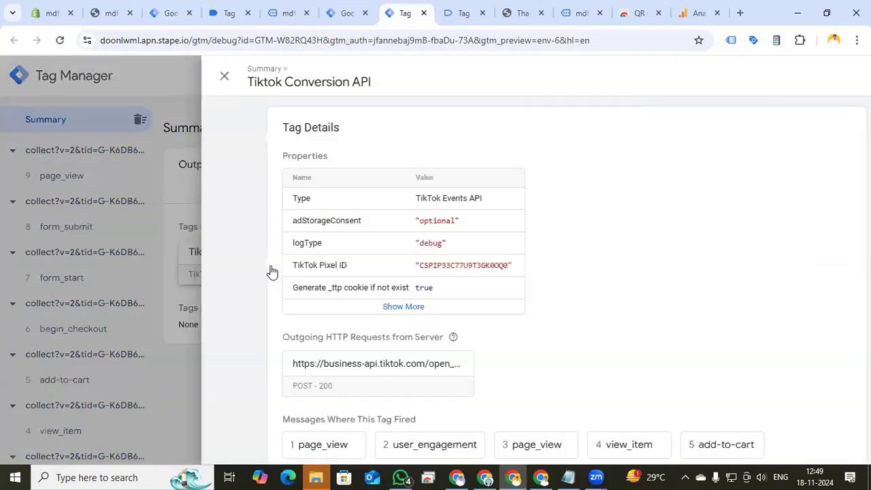
{"action": "scroll", "coordinate": [480, 251], "scroll_direction": "down", "scroll_amount": 3}
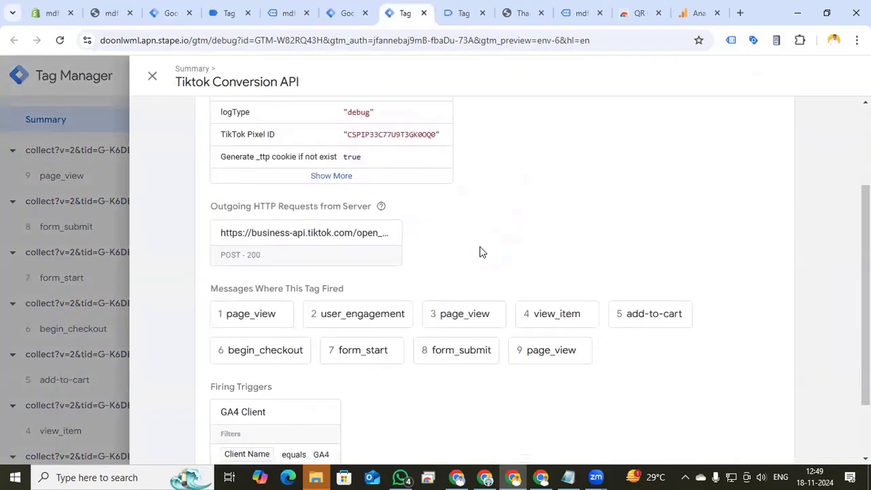
{"action": "scroll", "coordinate": [476, 255], "scroll_direction": "up", "scroll_amount": 3}
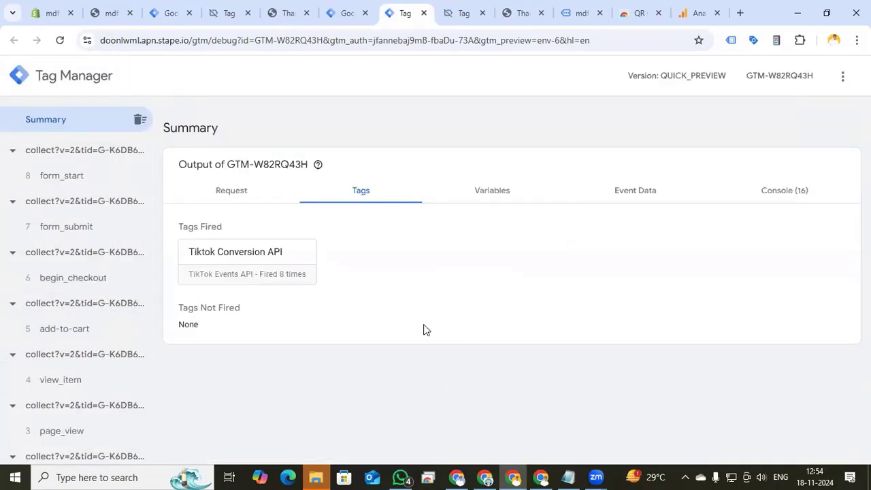
Switch to TikTok Events Manager and review the server test events received for the pixel
{"action": "left_click", "coordinate": [541, 477]}
{"action": "scroll", "coordinate": [381, 334], "scroll_direction": "up", "scroll_amount": 2}
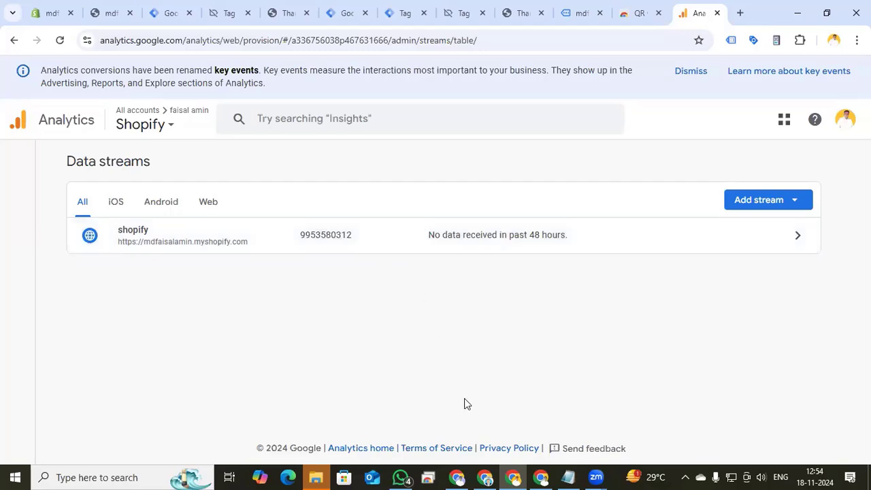
{"action": "left_click", "coordinate": [540, 478]}
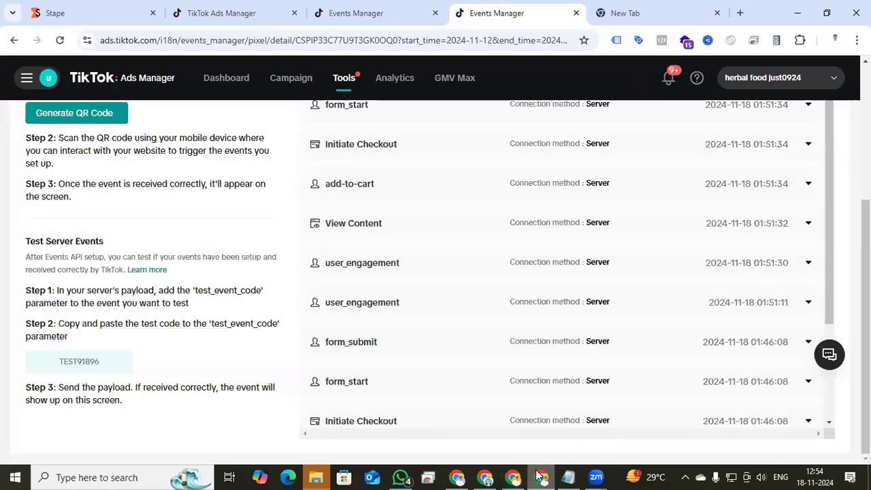